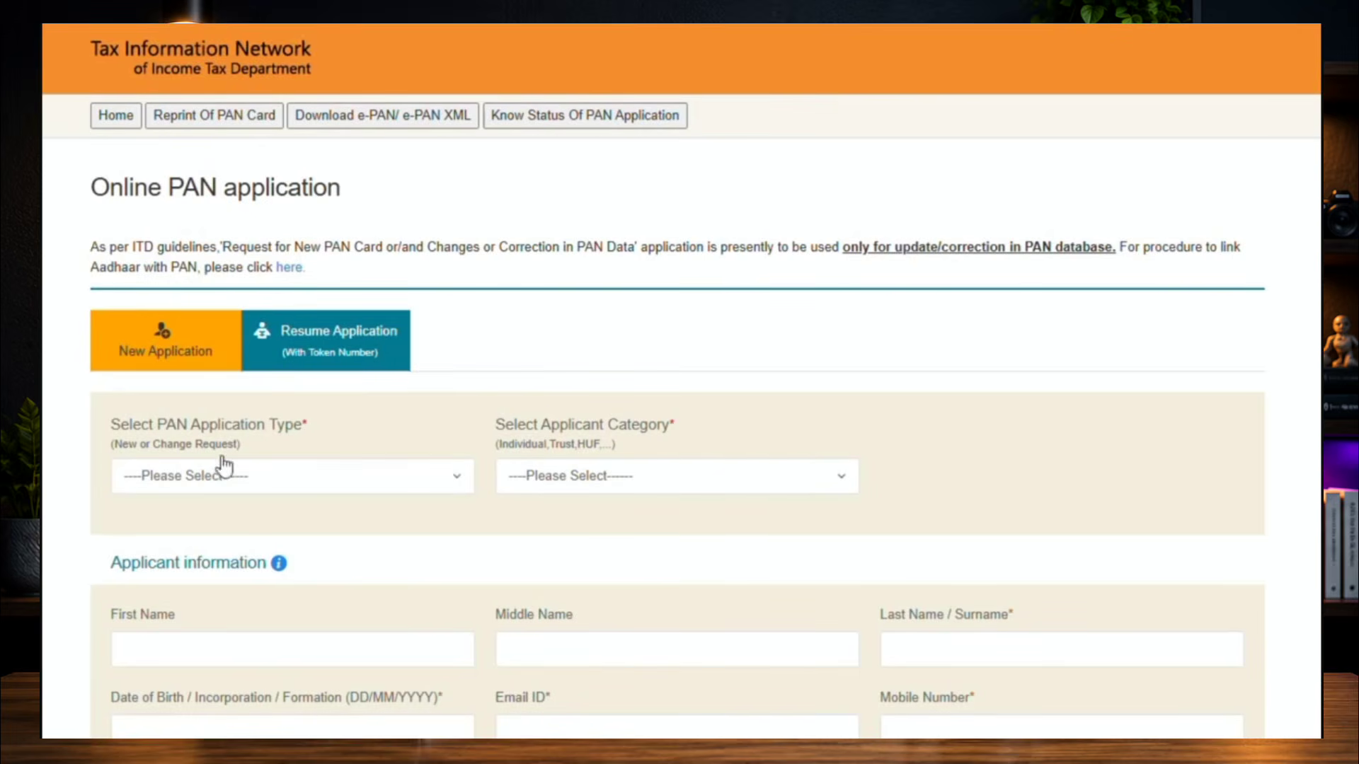
- Set the PAN application type to Changes or Correction in existing PAN Data / Reprint of PAN Card and the applicant category to INDIVIDUAL
{"action": "left_click", "coordinate": [231, 481]}
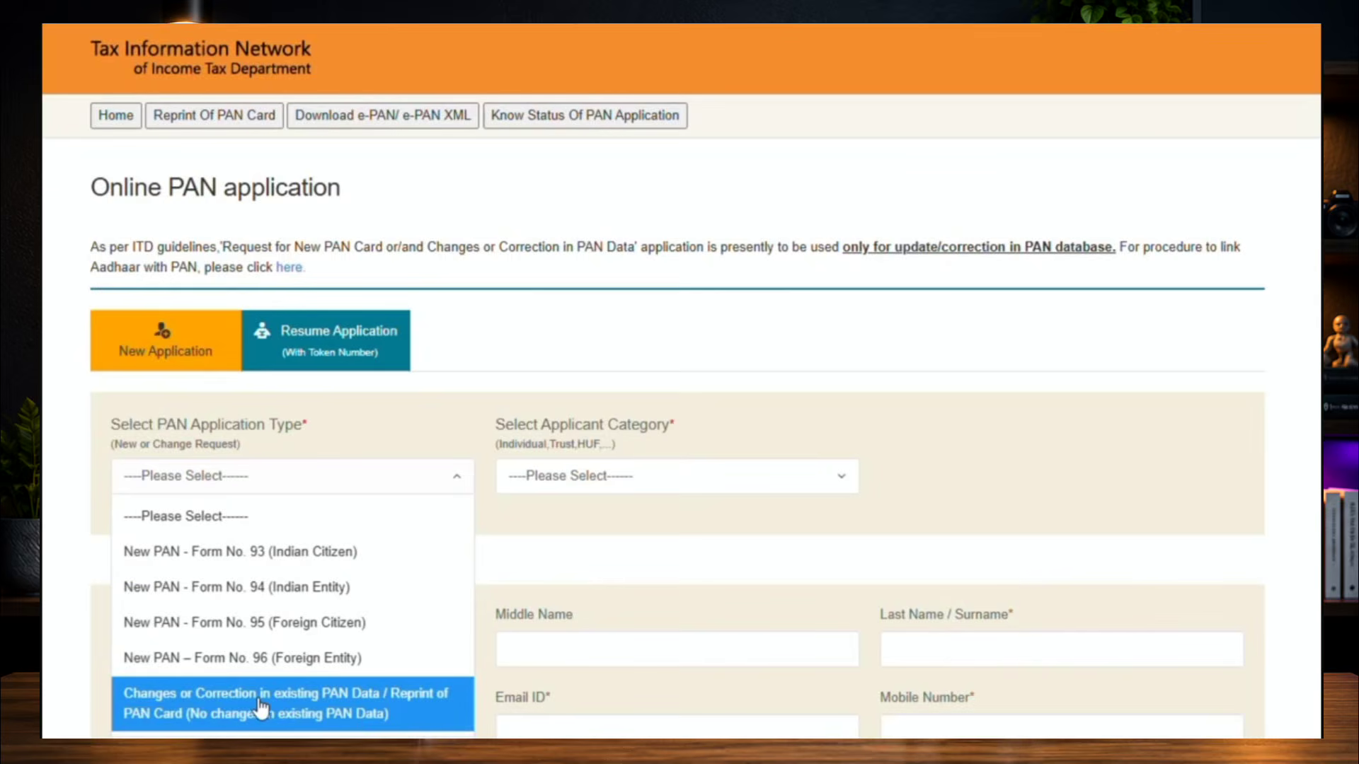
{"action": "left_click", "coordinate": [421, 713]}
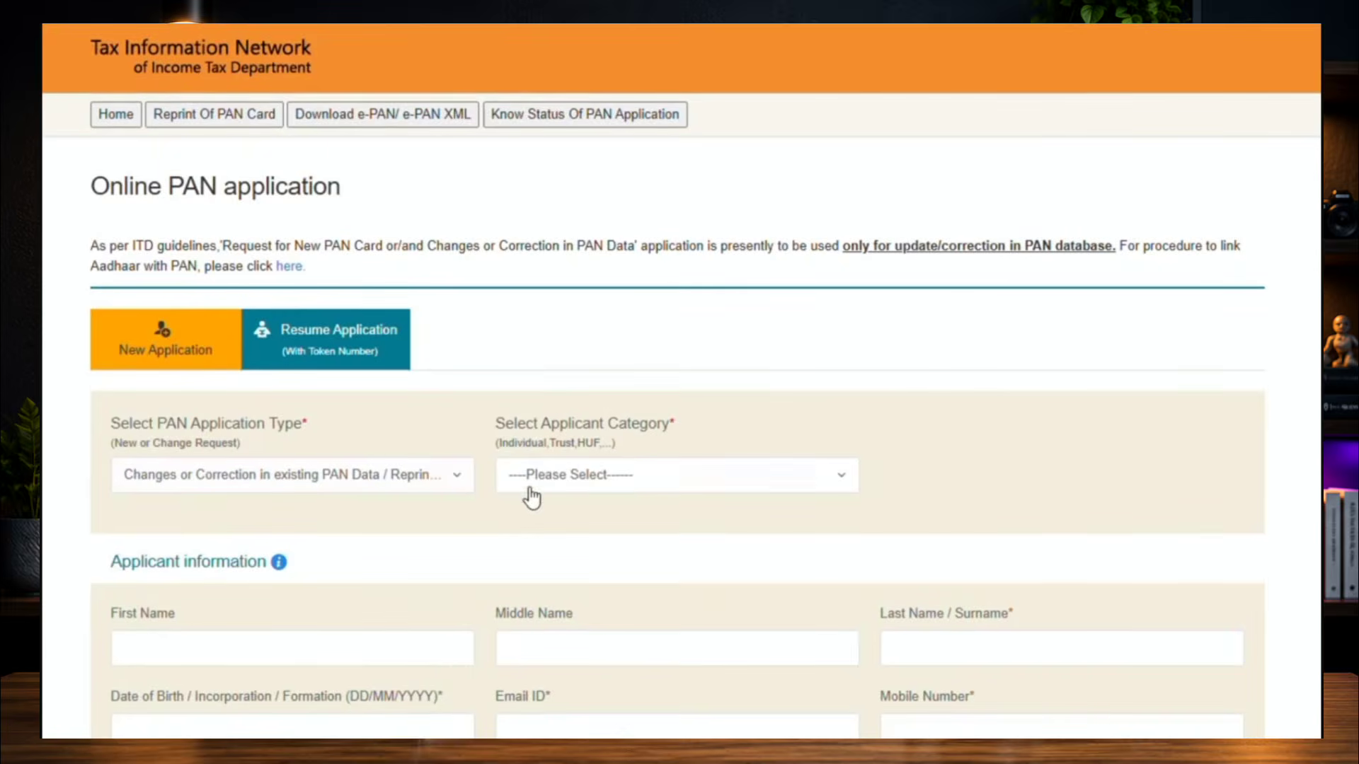
{"action": "left_click", "coordinate": [607, 475]}
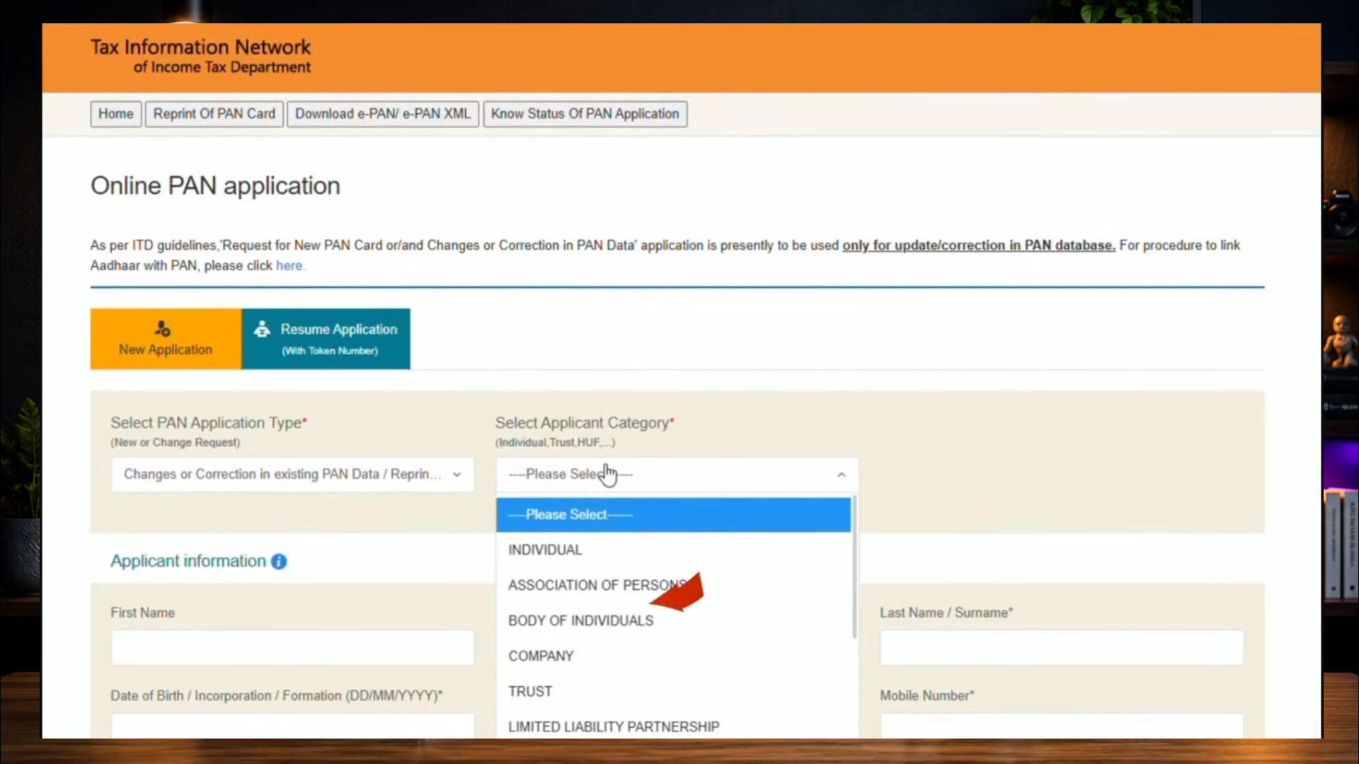
{"action": "left_click", "coordinate": [545, 550]}
- Enter the applicant's first name and last name / surname
{"action": "left_click", "coordinate": [329, 554]}
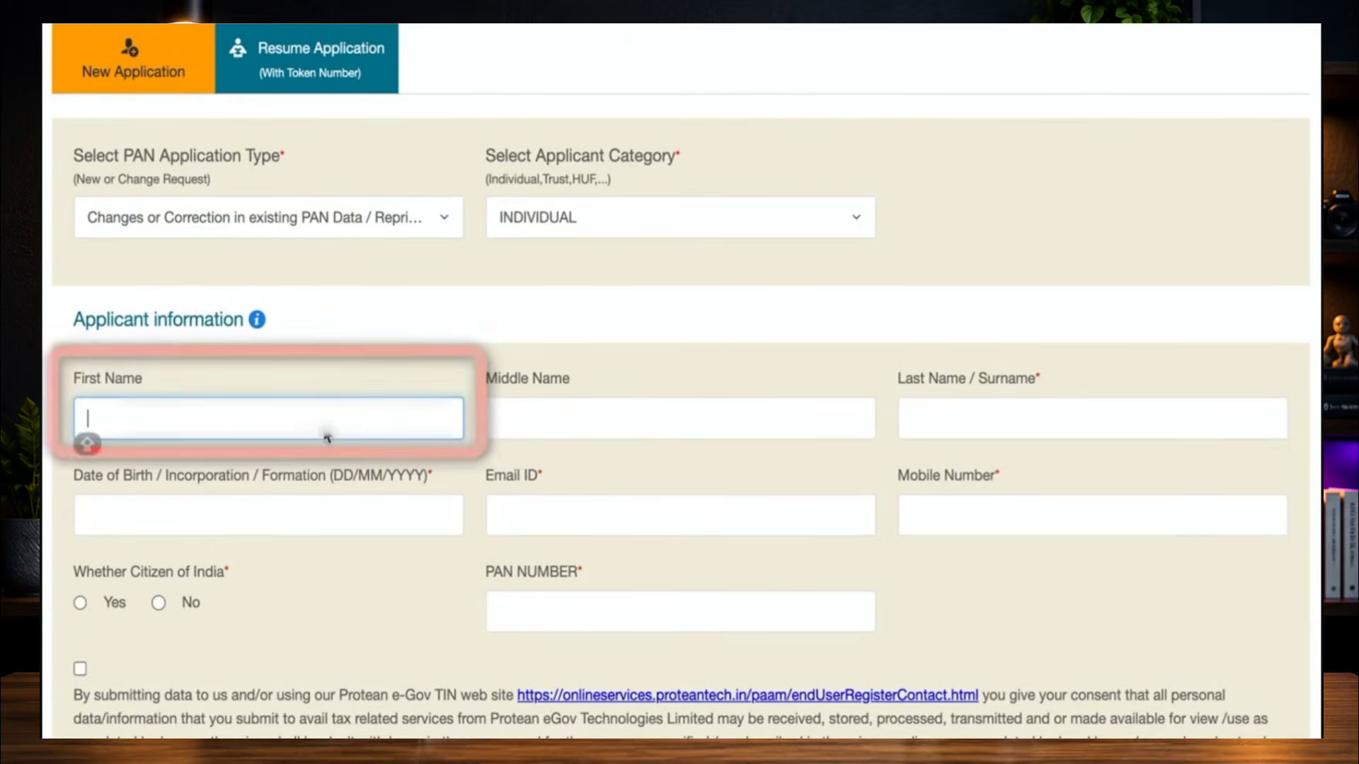
{"action": "type", "text": "CHA"}
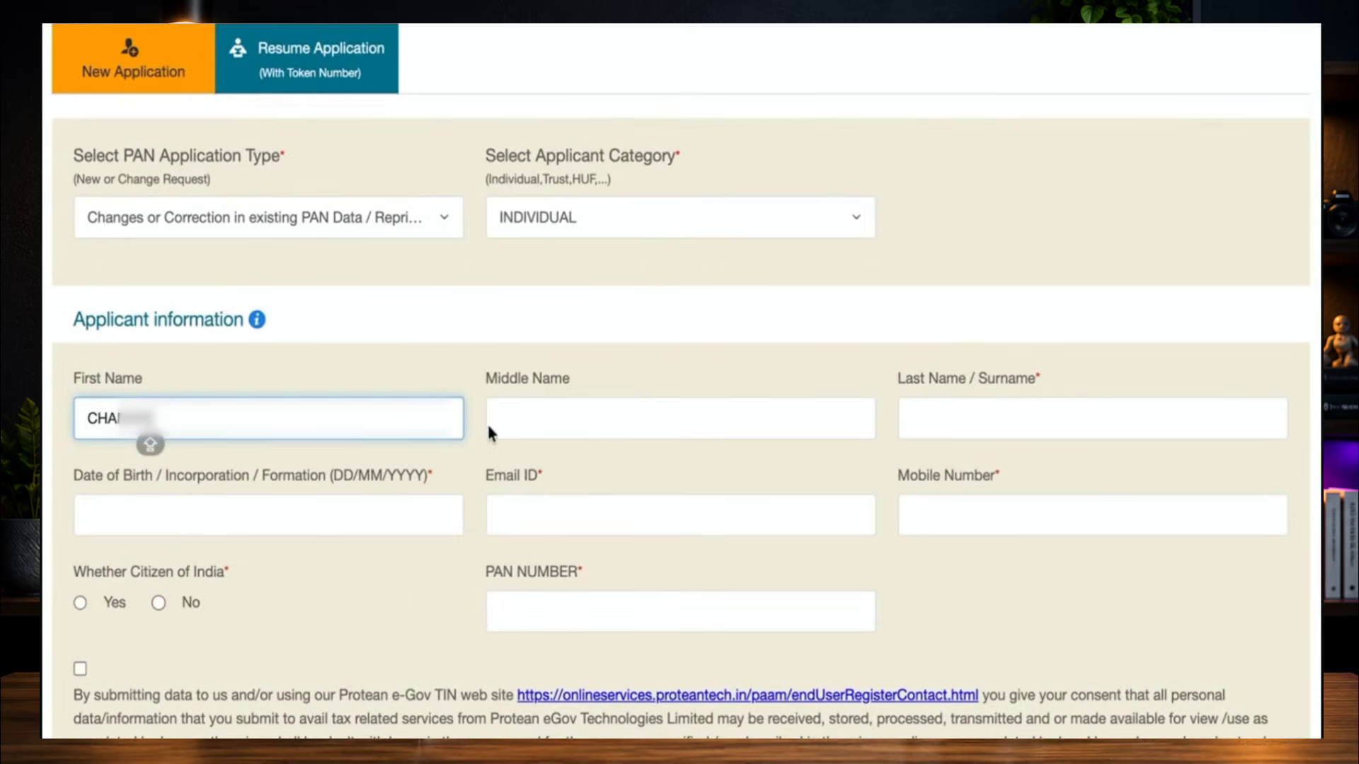
{"action": "left_click", "coordinate": [648, 422]}
{"action": "left_click", "coordinate": [998, 409]}
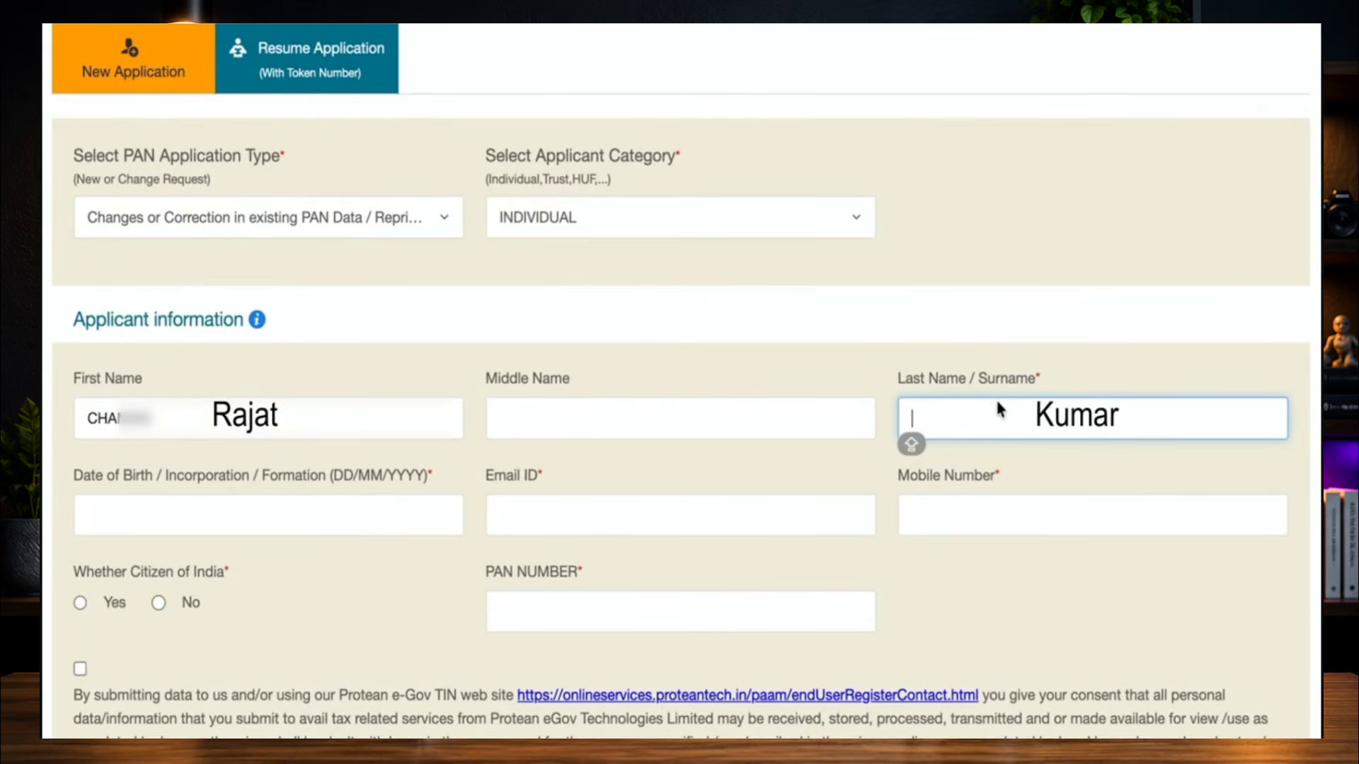
{"action": "type", "text": "PA"}
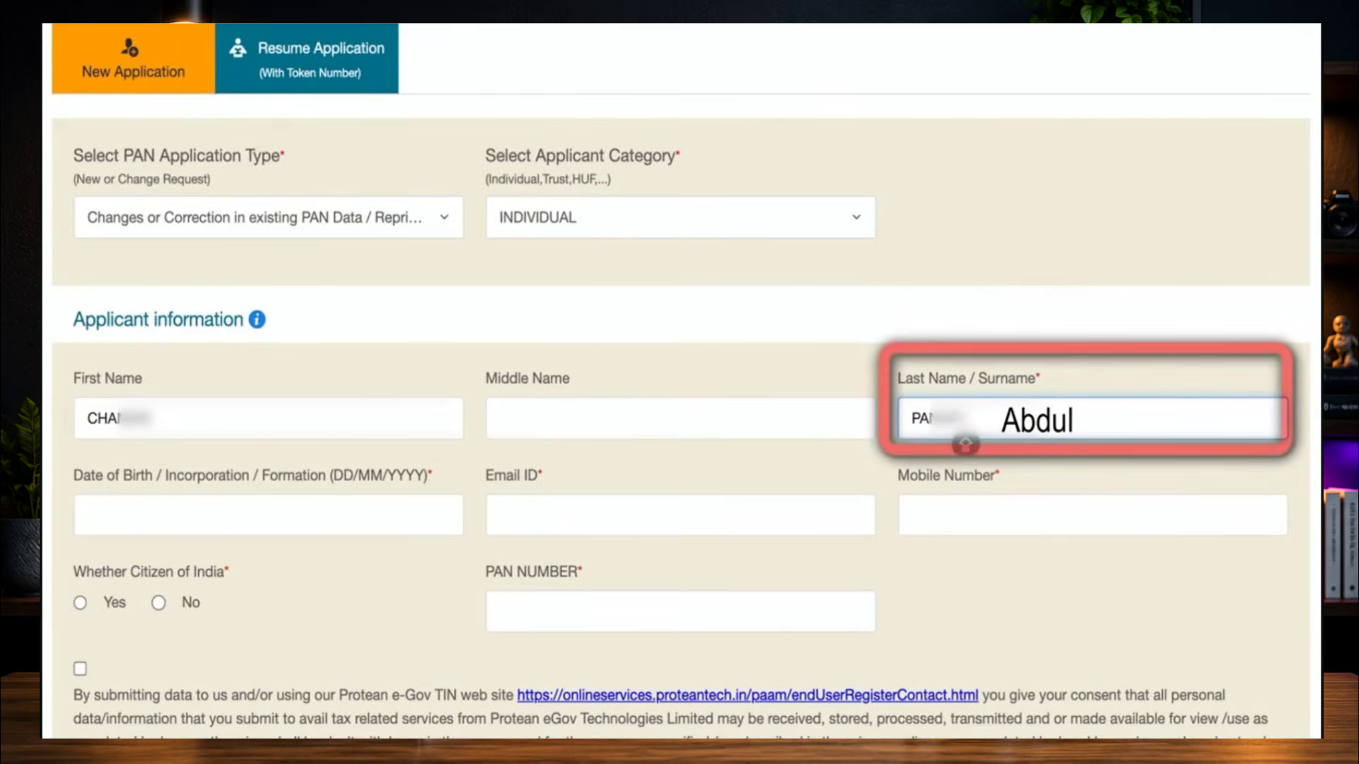
- Pick the applicant's date of birth from the calendar
{"action": "scroll", "coordinate": [224, 303], "scroll_direction": "down", "scroll_amount": 3}
{"action": "left_click", "coordinate": [224, 303]}
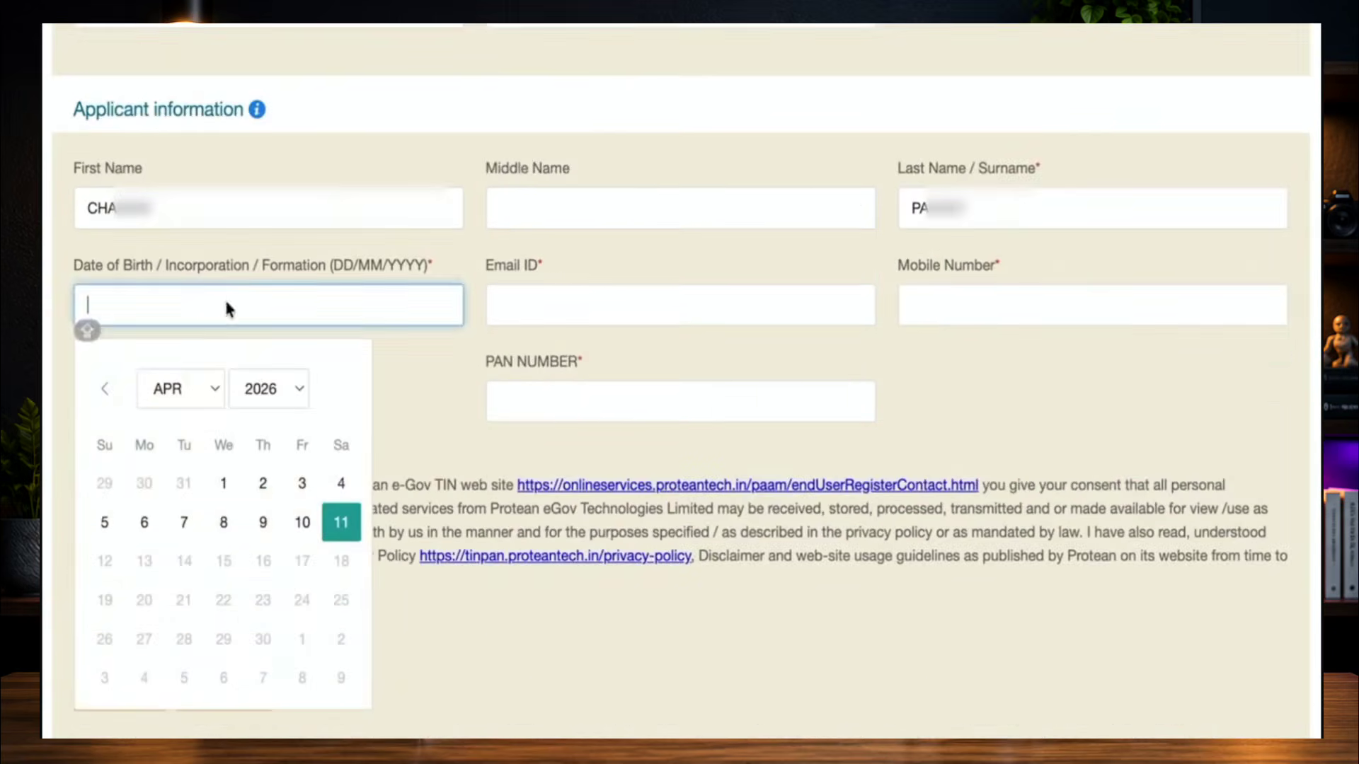
{"action": "left_click", "coordinate": [257, 392]}
{"action": "scroll", "coordinate": [257, 395], "scroll_direction": "up", "scroll_amount": 5}
{"action": "left_click", "coordinate": [259, 396]}
{"action": "left_click", "coordinate": [184, 524]}
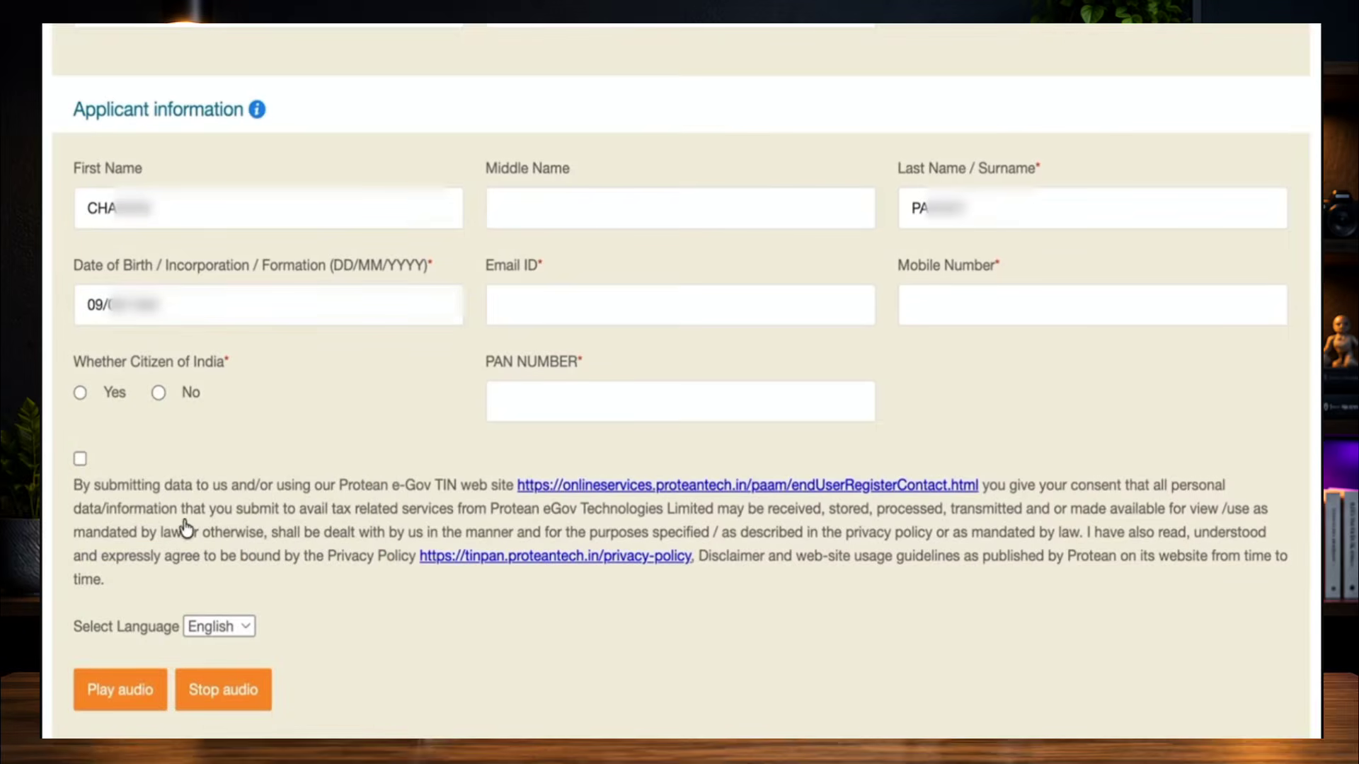
- Fill in the applicant's e-mail ID and mobile number
{"action": "left_click", "coordinate": [680, 305]}
{"action": "type", "text": "PA"}
{"action": "type", "text": "@GMAIL.COM"}
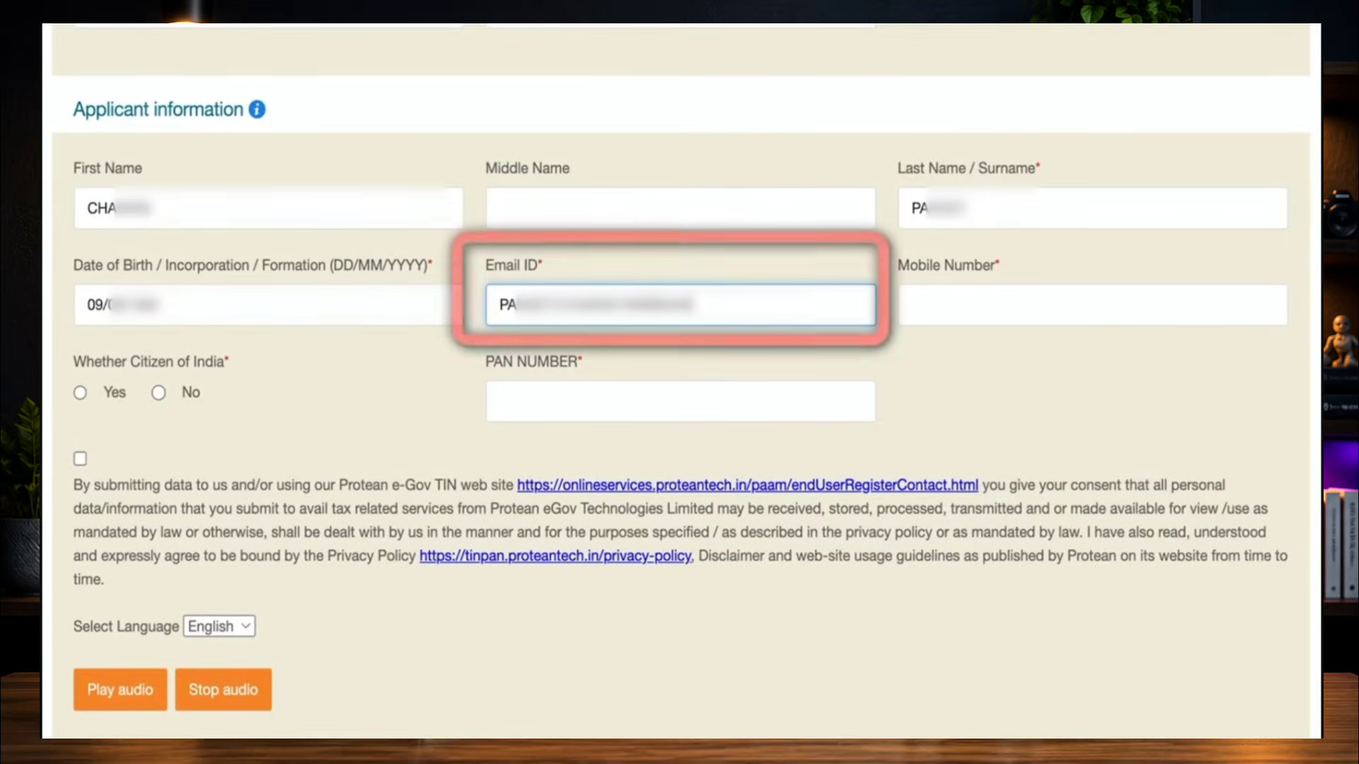
{"action": "left_click", "coordinate": [958, 311]}
{"action": "type", "text": "875"}
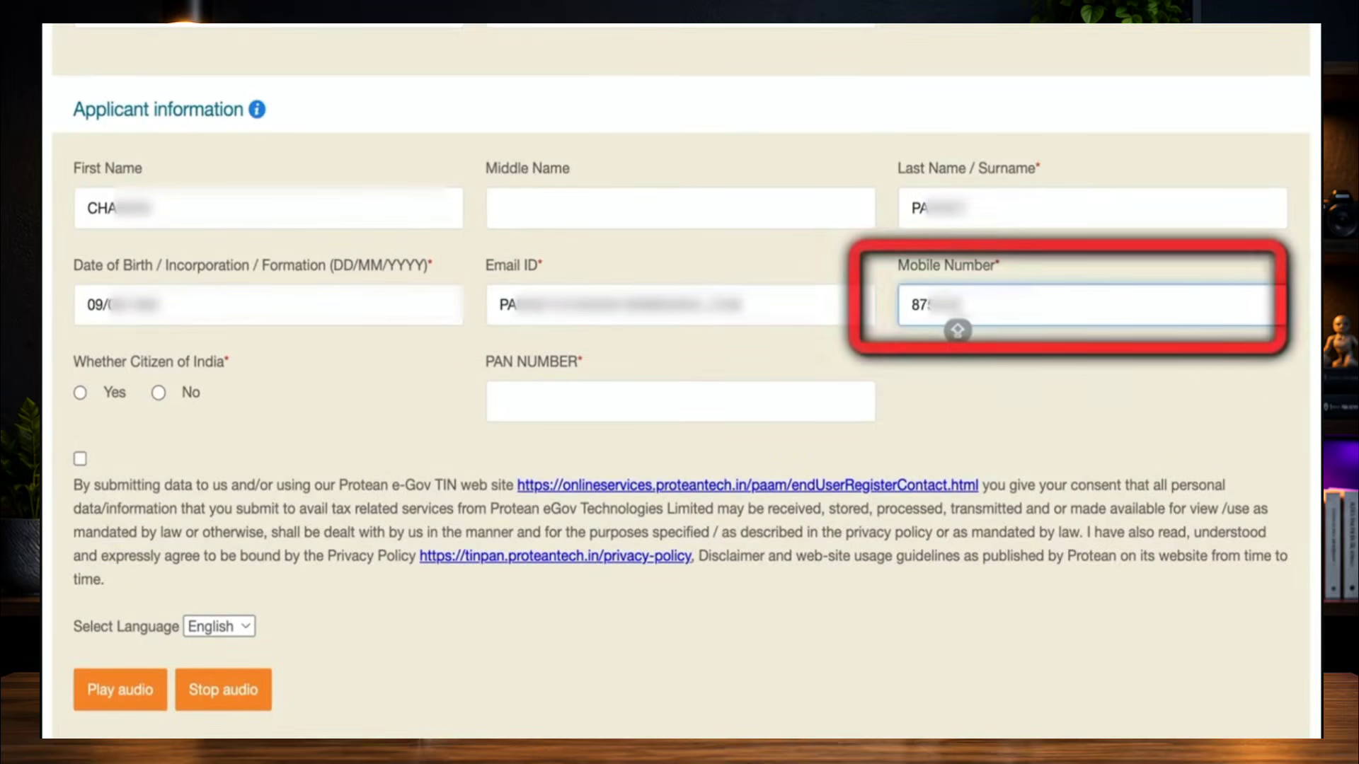
- Mark the applicant as a citizen of India and enter the existing PAN number
{"action": "scroll", "coordinate": [82, 303], "scroll_direction": "down", "scroll_amount": 2}
{"action": "left_click", "coordinate": [80, 296]}
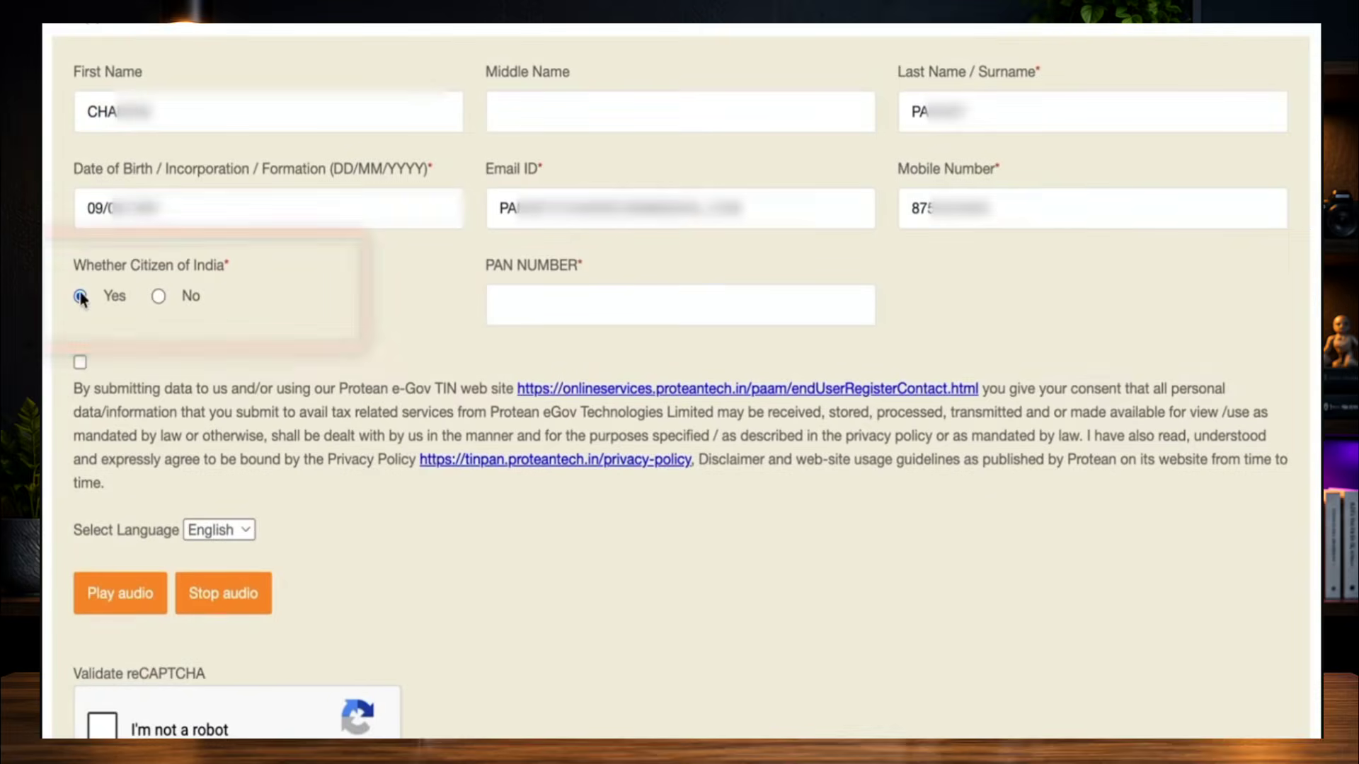
{"action": "left_click", "coordinate": [707, 309]}
{"action": "type", "text": "EC???????"}
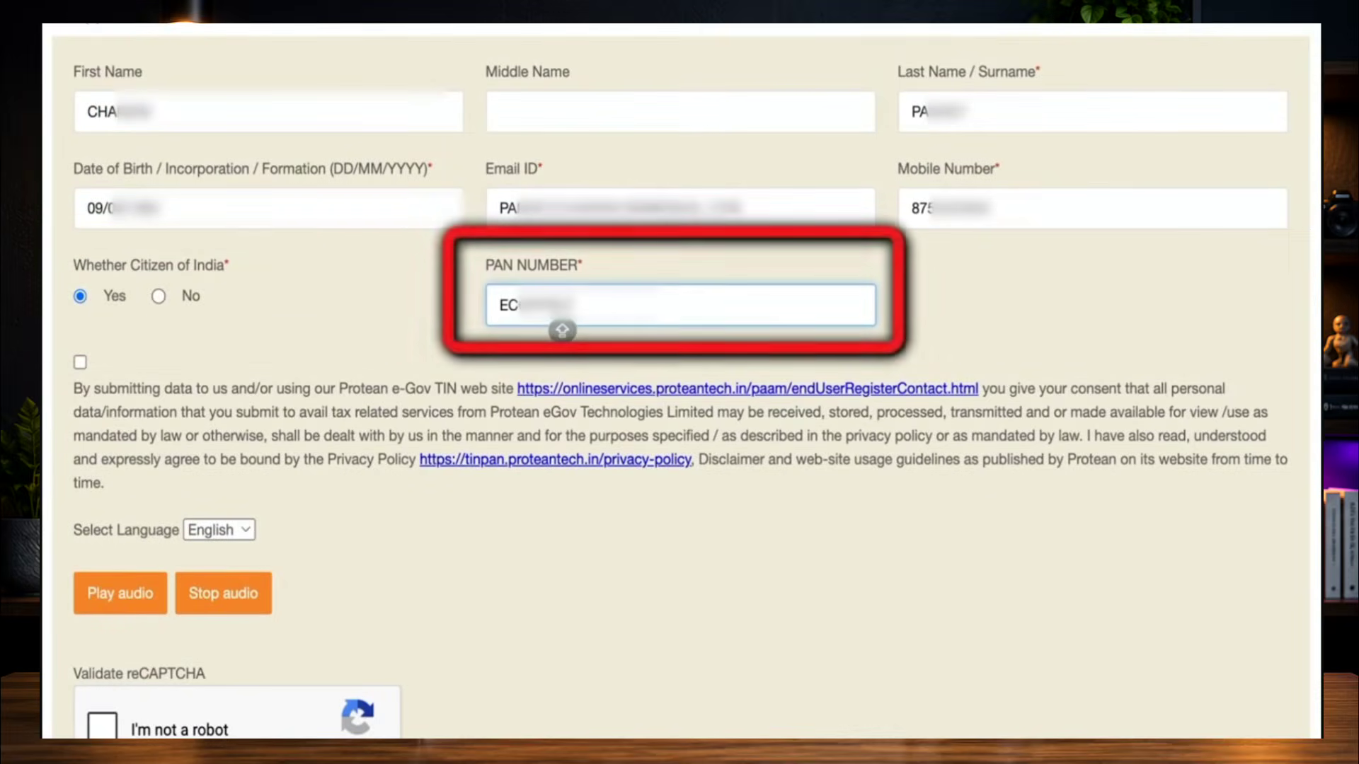
{"action": "type", "text": "?"}
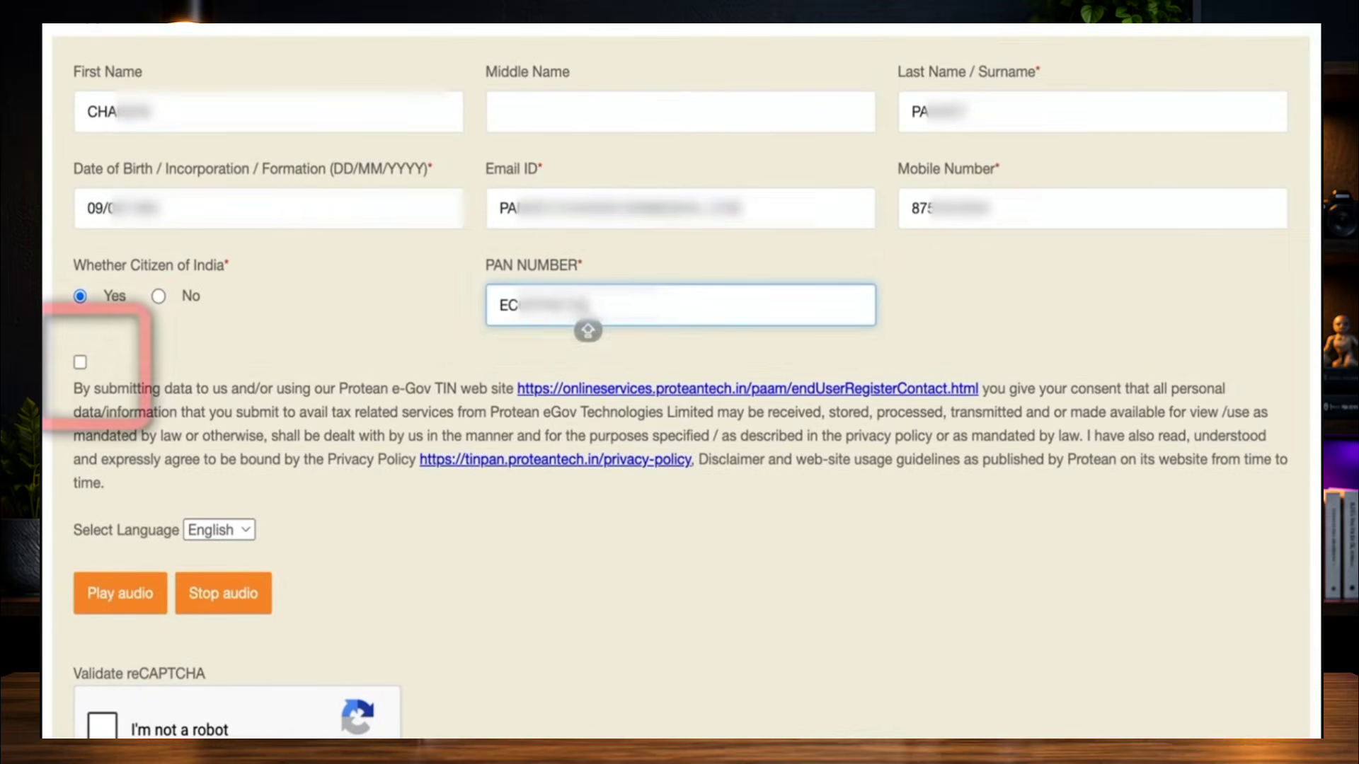
- Tick the consent declaration for submitting data
{"action": "left_click", "coordinate": [54, 376]}
{"action": "left_click", "coordinate": [80, 362]}
{"action": "scroll", "coordinate": [430, 613], "scroll_direction": "down", "scroll_amount": 5}
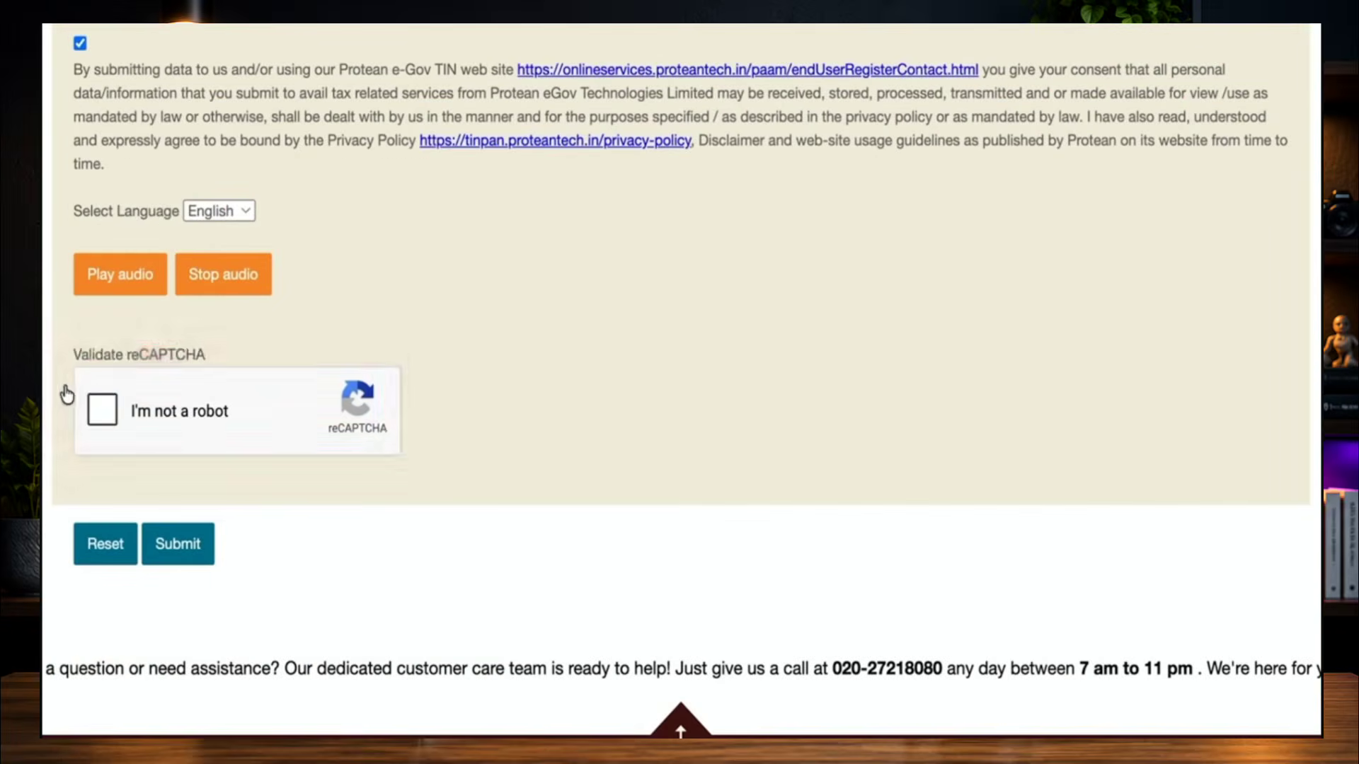
- Complete the reCAPTCHA check and submit the application
{"action": "left_click", "coordinate": [102, 410]}
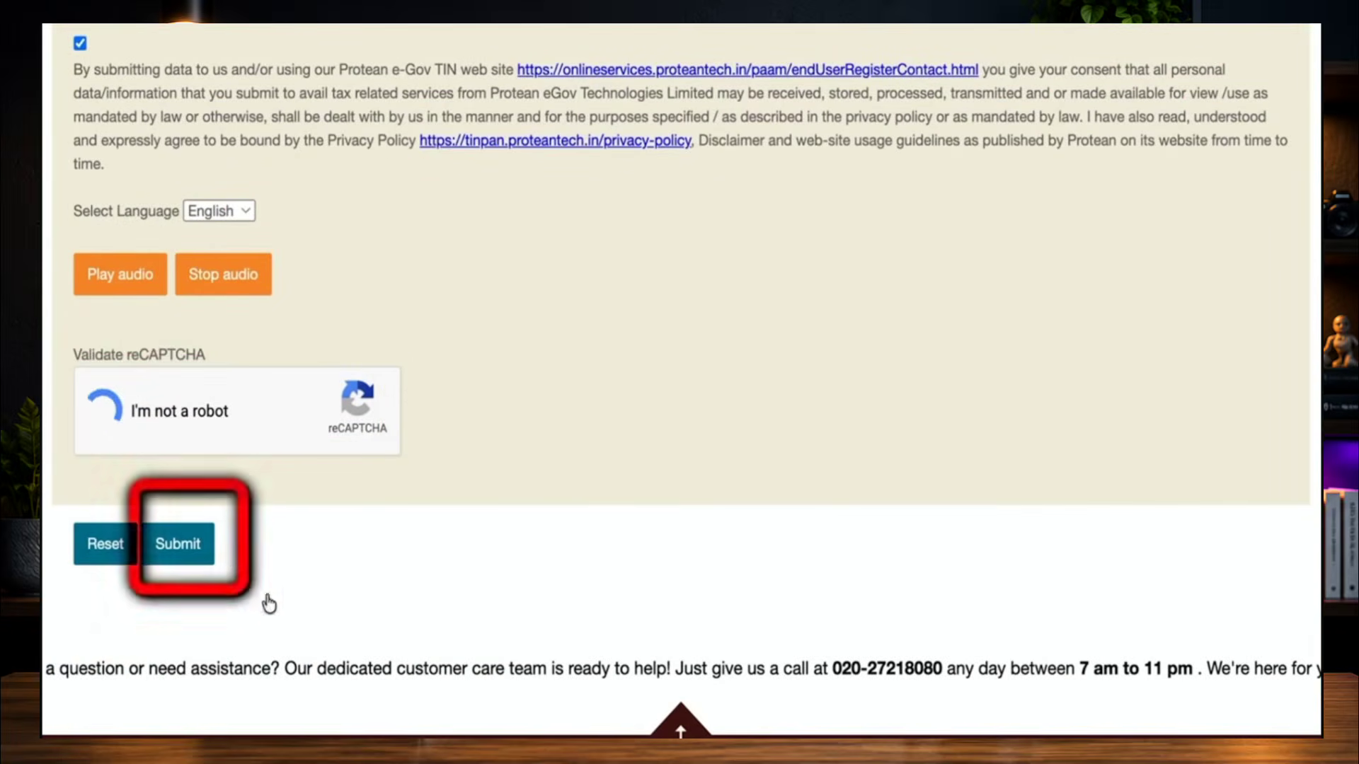
{"action": "left_click", "coordinate": [187, 539]}
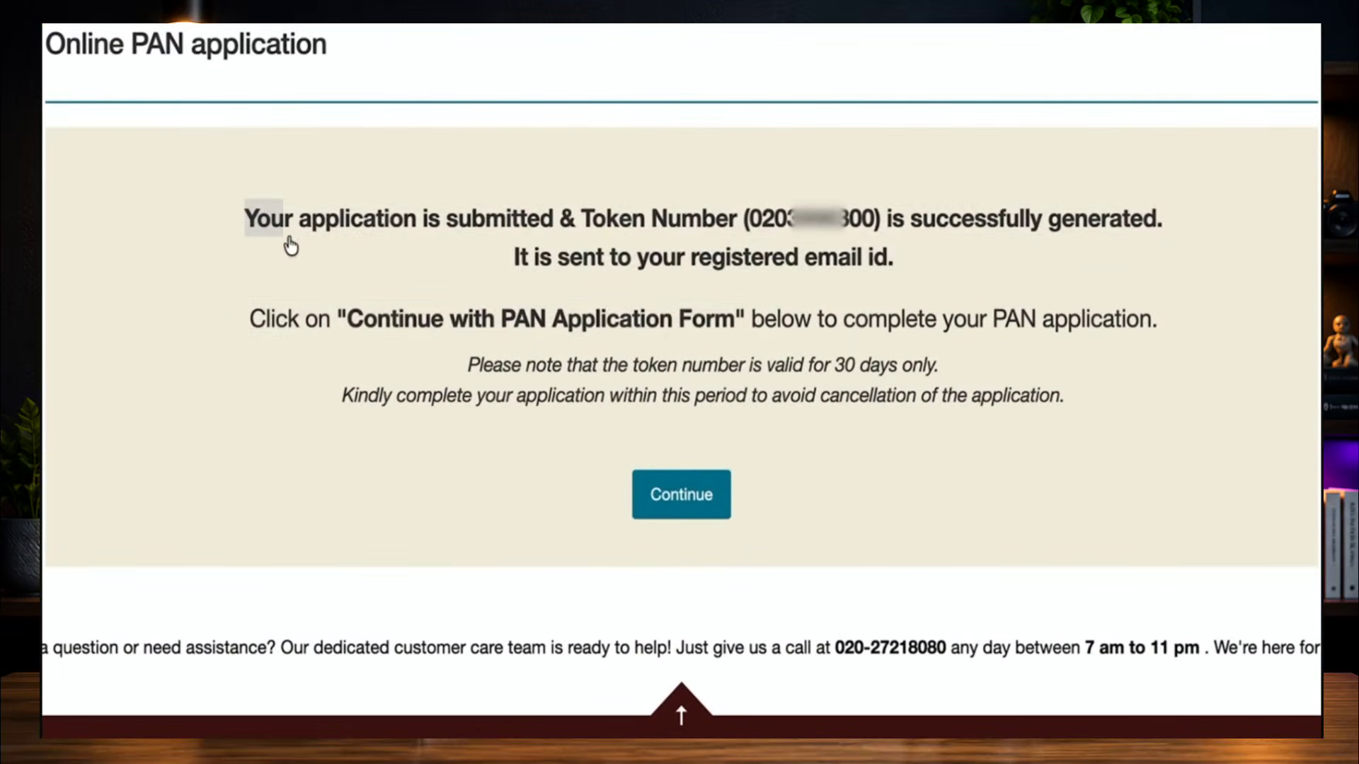
- Continue from the submission page to the PAN application form
{"action": "left_click_drag", "start_coordinate": [291, 246], "coordinate": [1224, 344]}
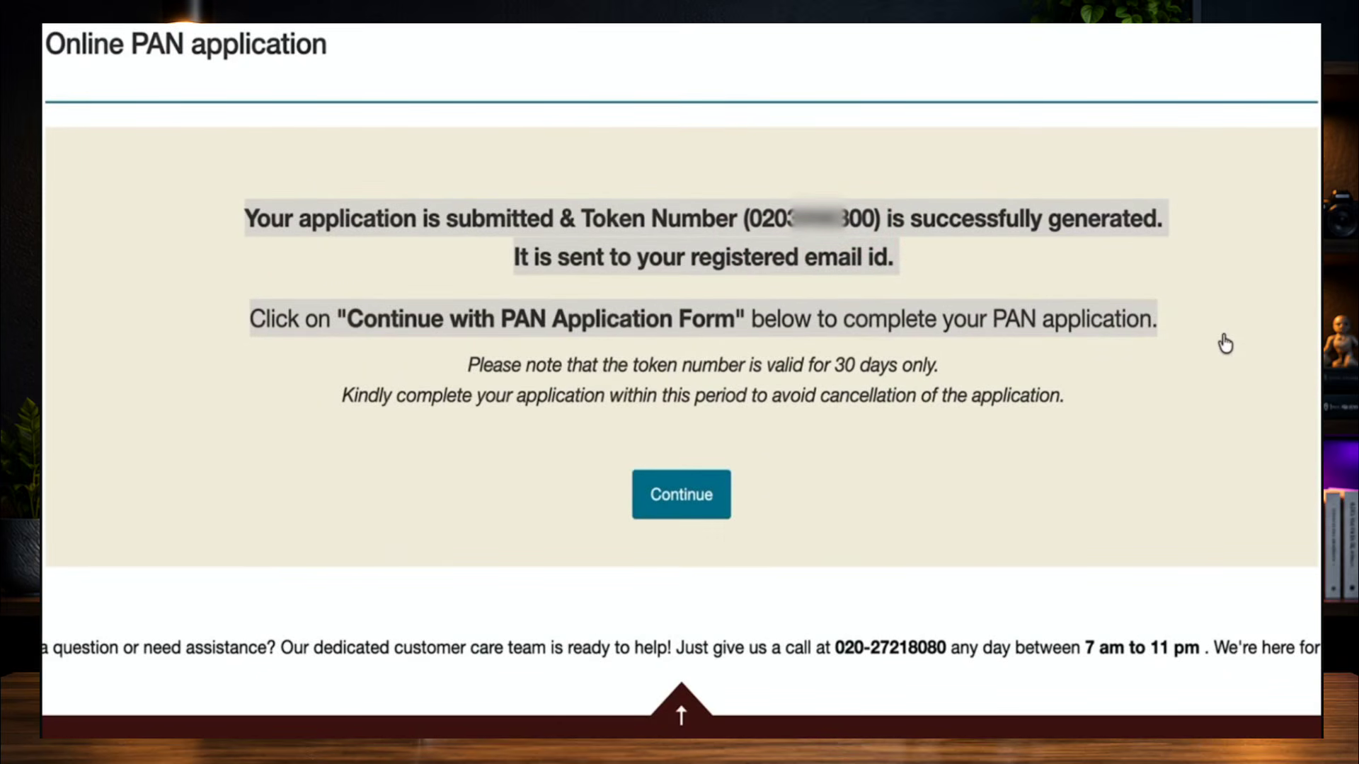
{"action": "left_click", "coordinate": [834, 516]}
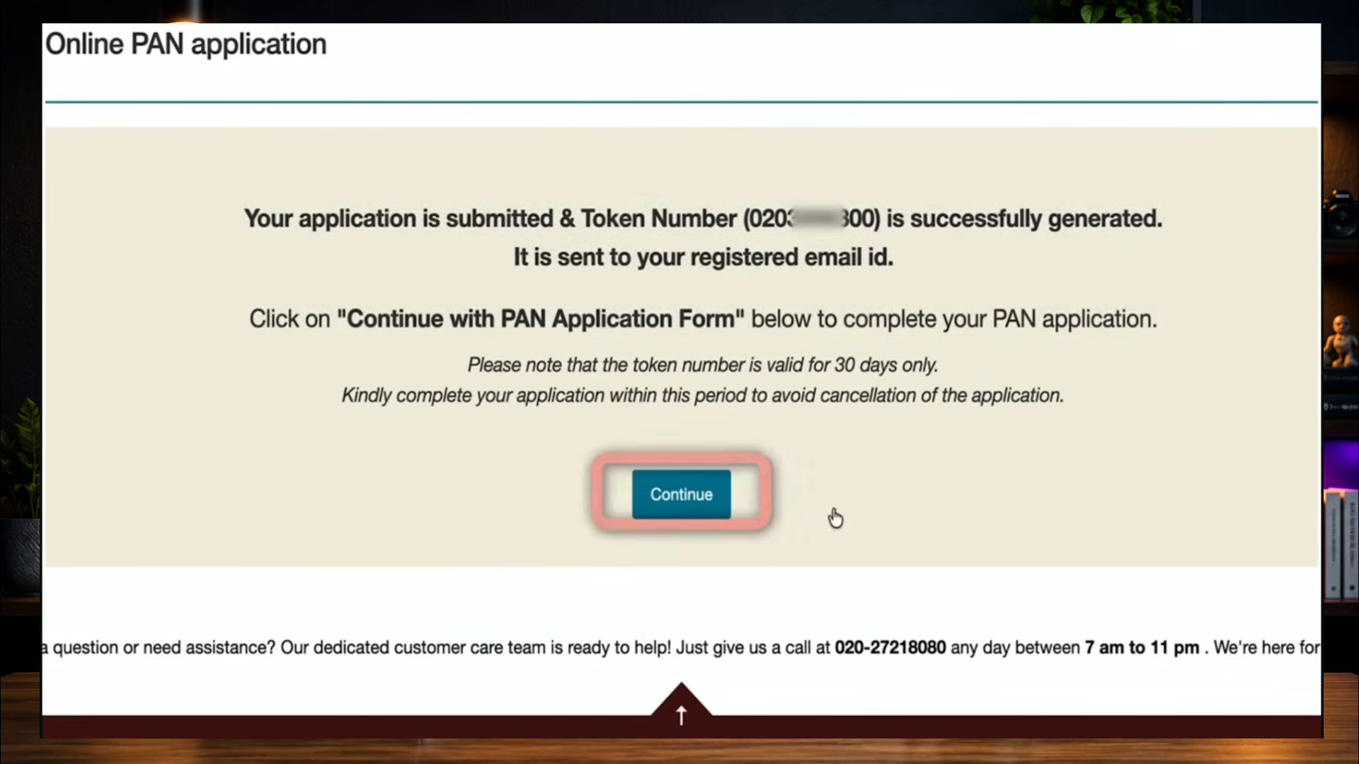
{"action": "left_click", "coordinate": [685, 524]}
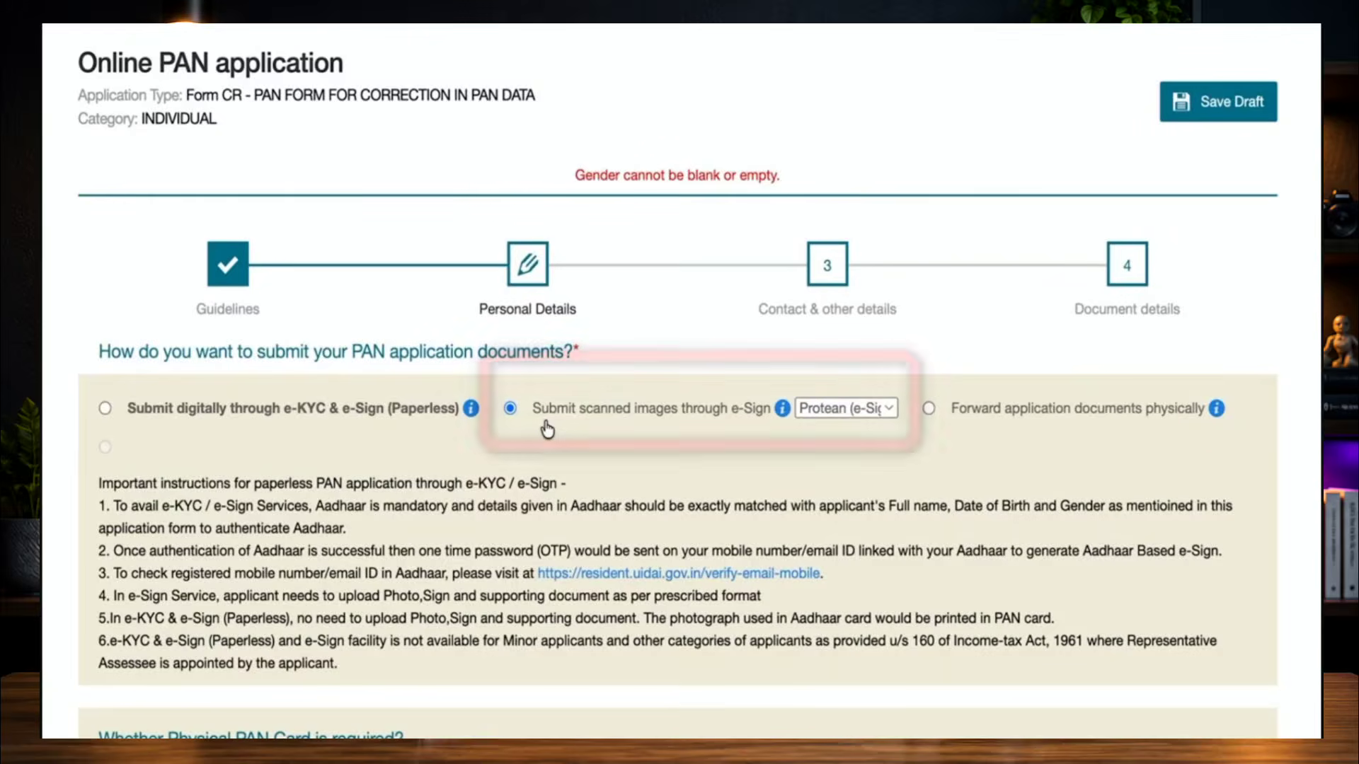
- Enter the last four digits of the Aadhaar number
{"action": "scroll", "coordinate": [547, 428], "scroll_direction": "down", "scroll_amount": 7}
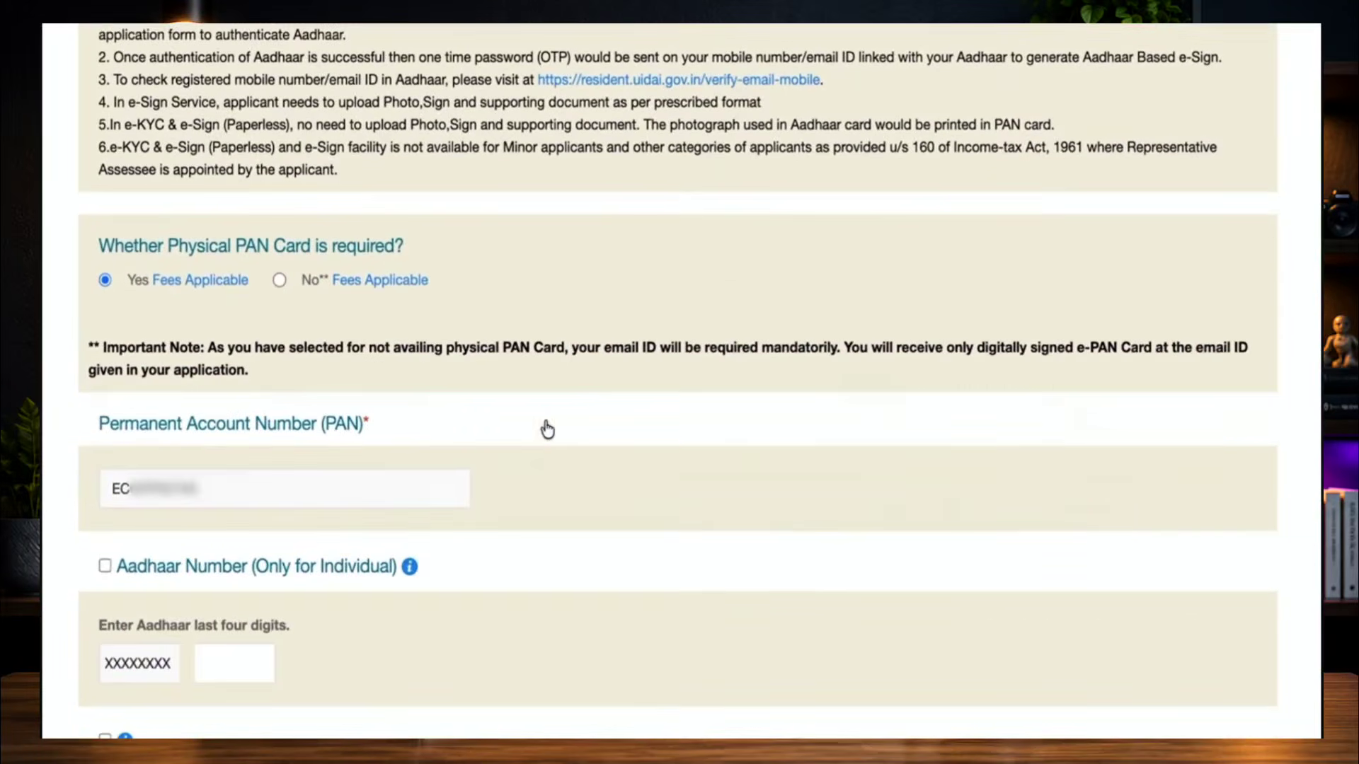
{"action": "scroll", "coordinate": [547, 429], "scroll_direction": "down", "scroll_amount": 4}
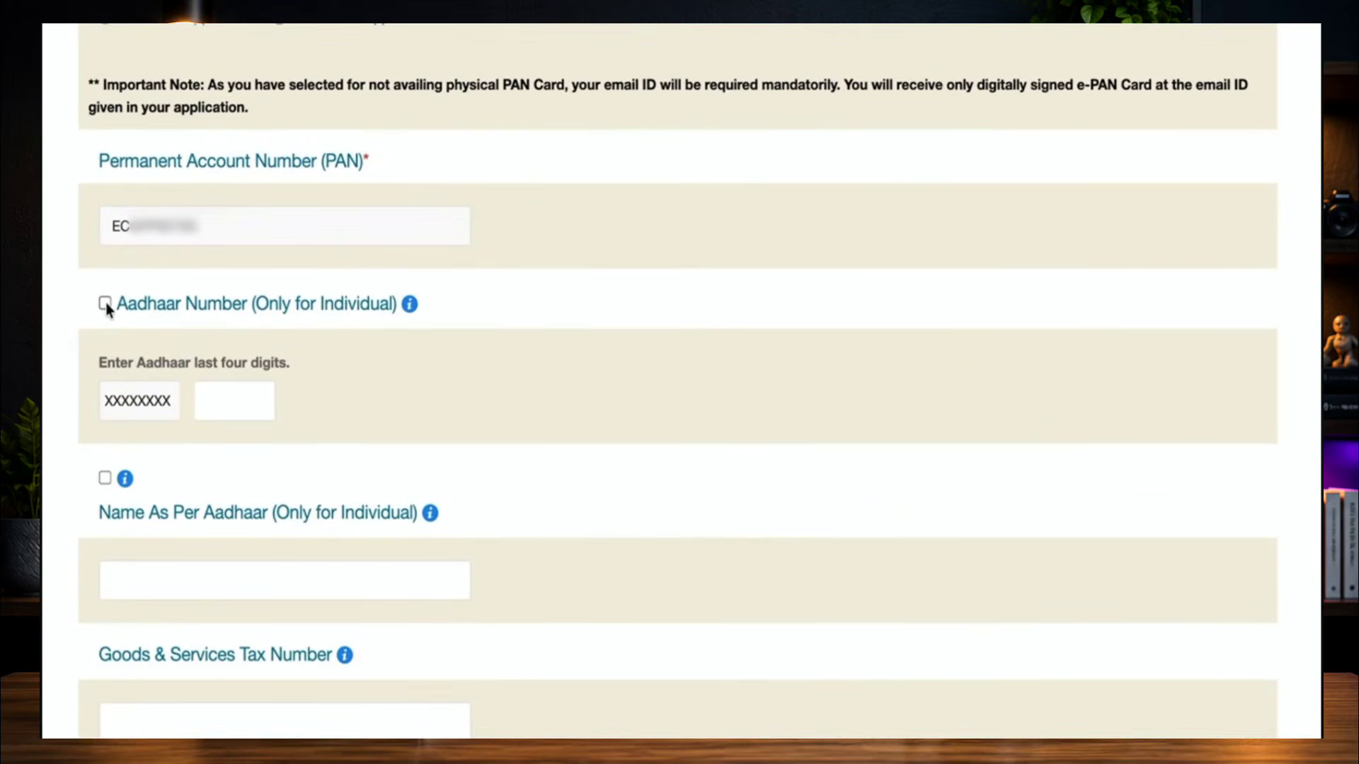
{"action": "left_click", "coordinate": [191, 407]}
{"action": "type", "text": "060"}
- Fill in the applicant's name as per Aadhaar
{"action": "scroll", "coordinate": [195, 407], "scroll_direction": "down", "scroll_amount": 3}
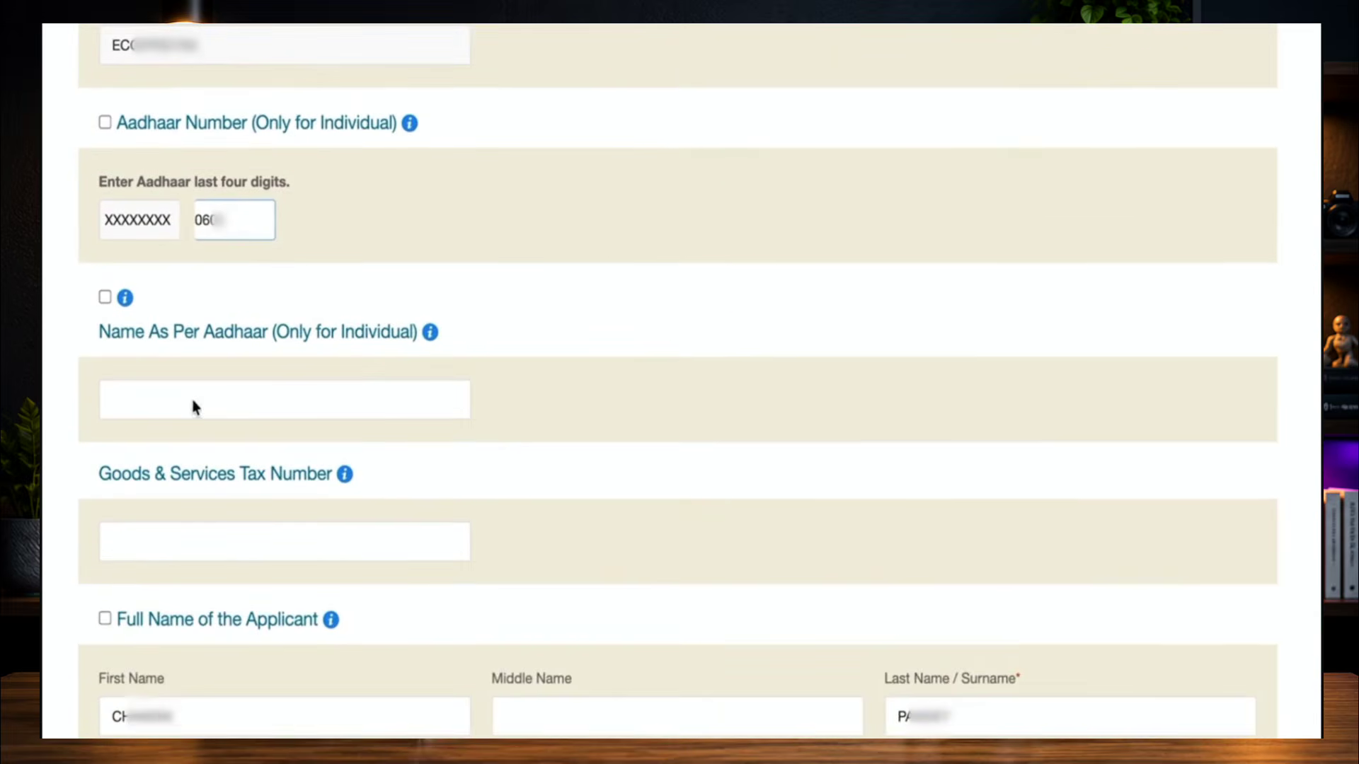
{"action": "left_click", "coordinate": [104, 298]}
{"action": "left_click", "coordinate": [104, 297]}
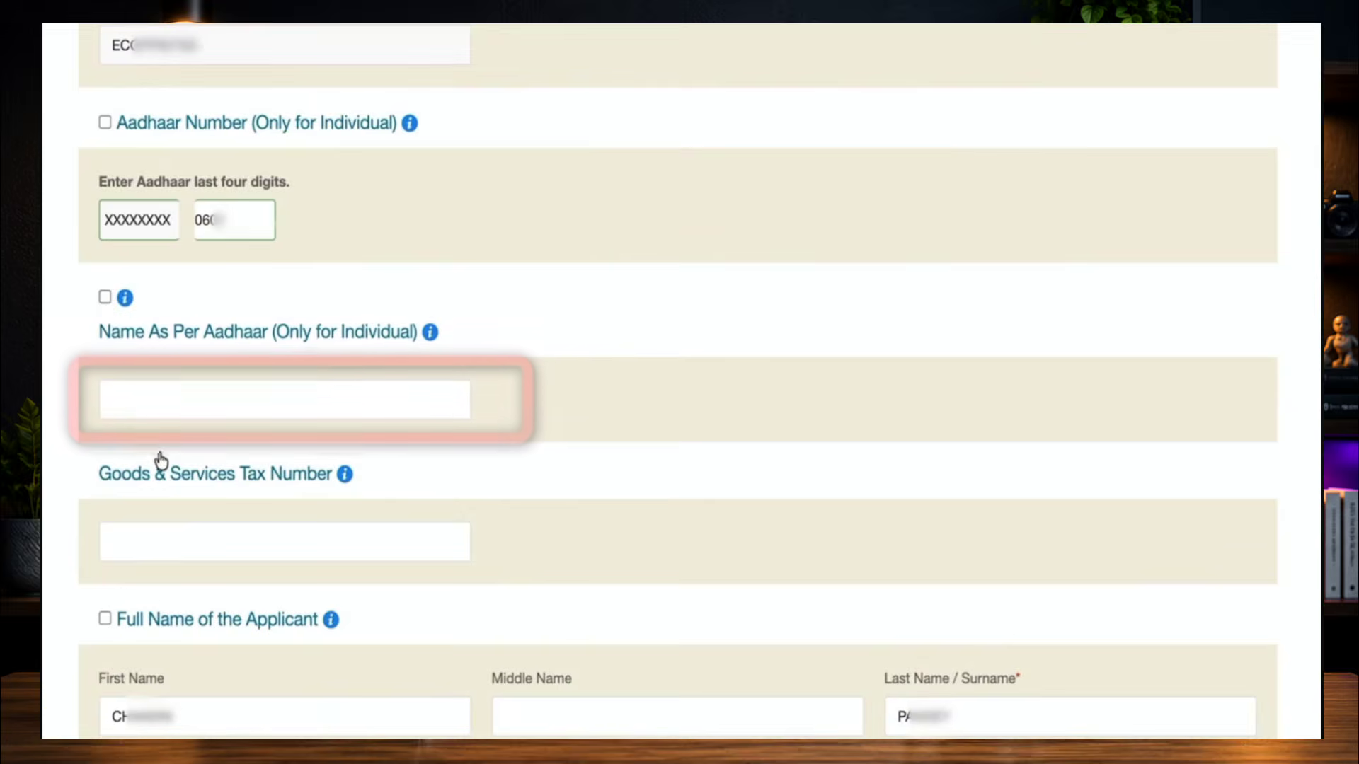
{"action": "left_click", "coordinate": [182, 408]}
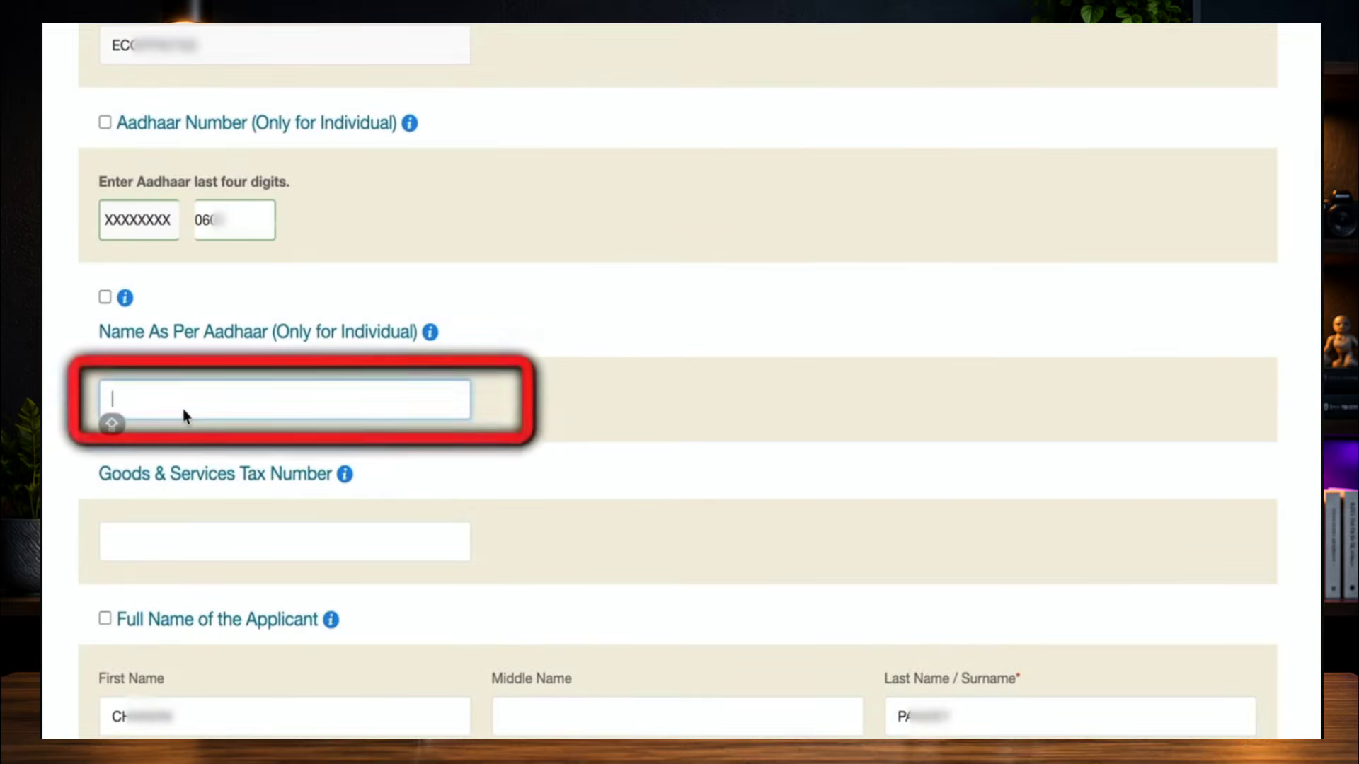
{"action": "type", "text": "CH***"}
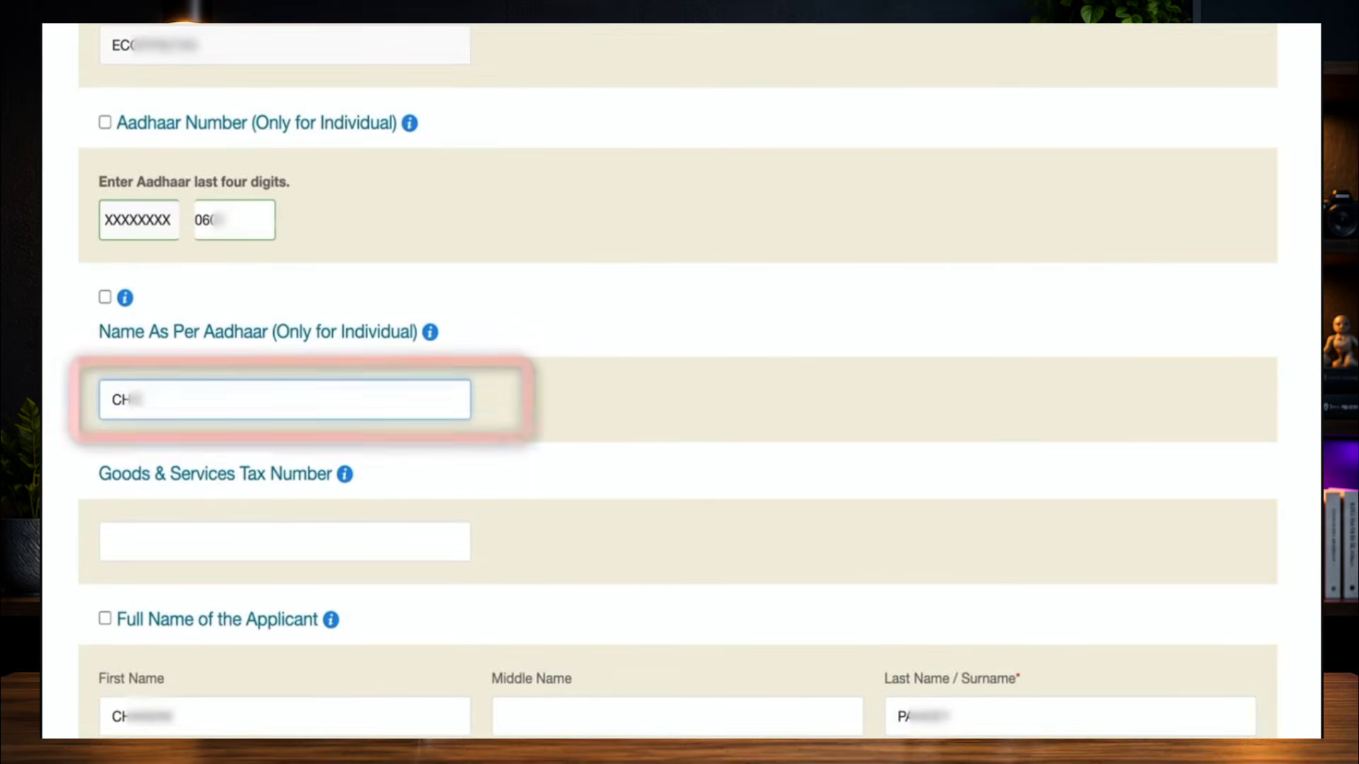
{"action": "type", "text": "**"}
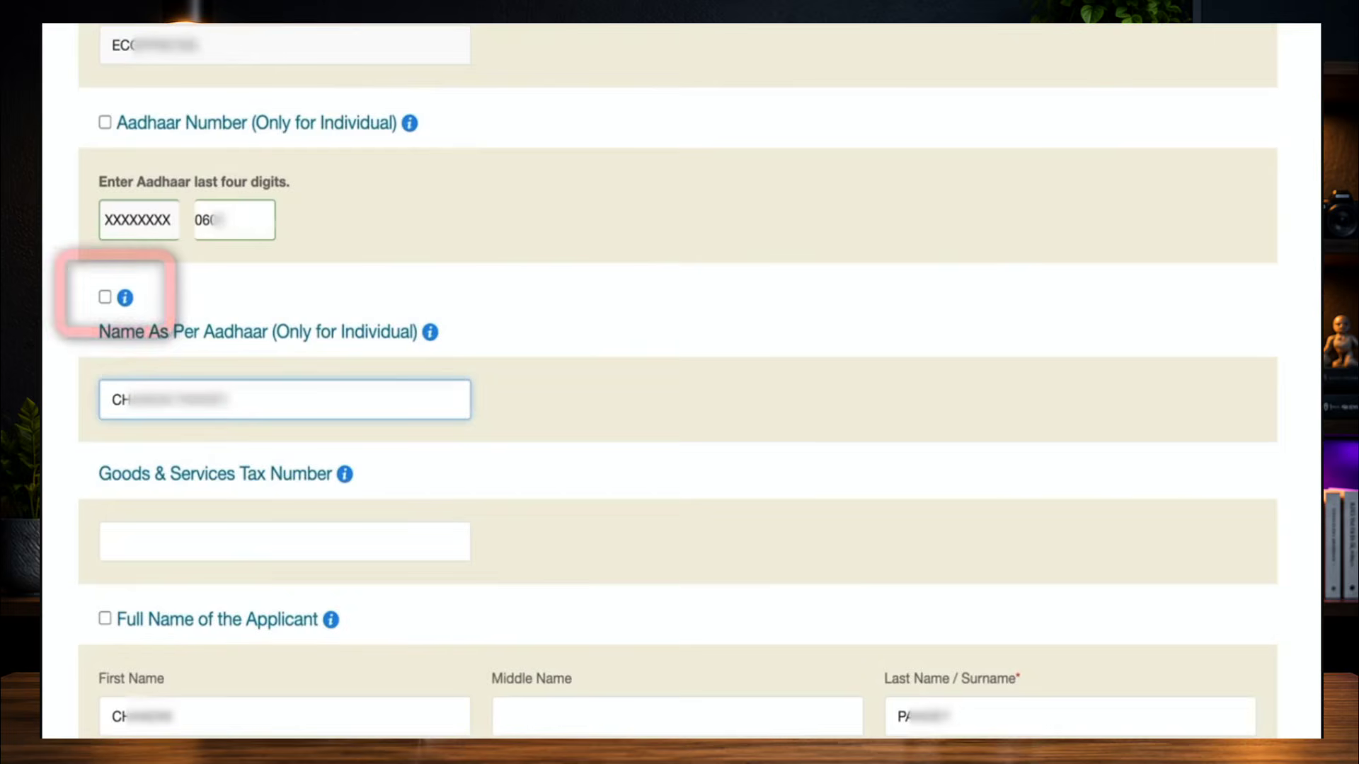
{"action": "scroll", "coordinate": [177, 439], "scroll_direction": "down", "scroll_amount": 3}
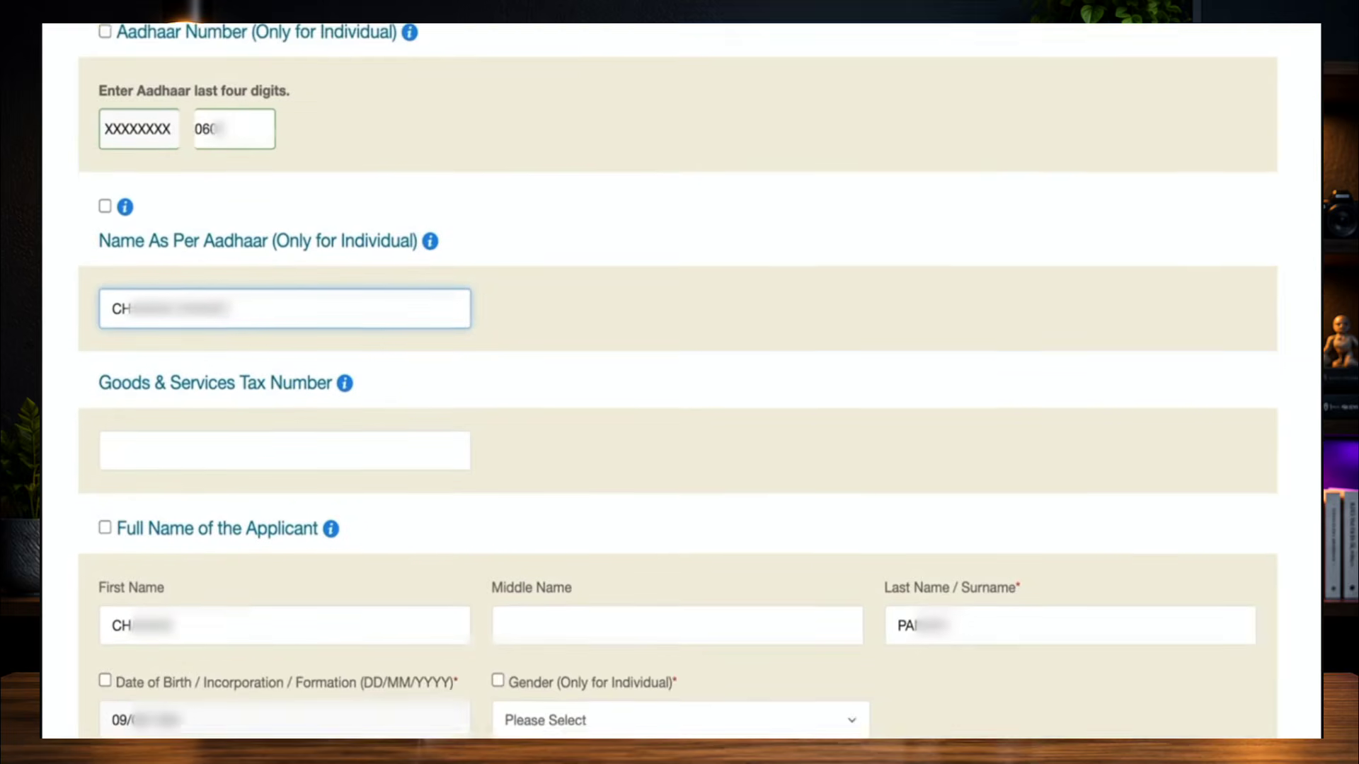
{"action": "left_click", "coordinate": [190, 390]}
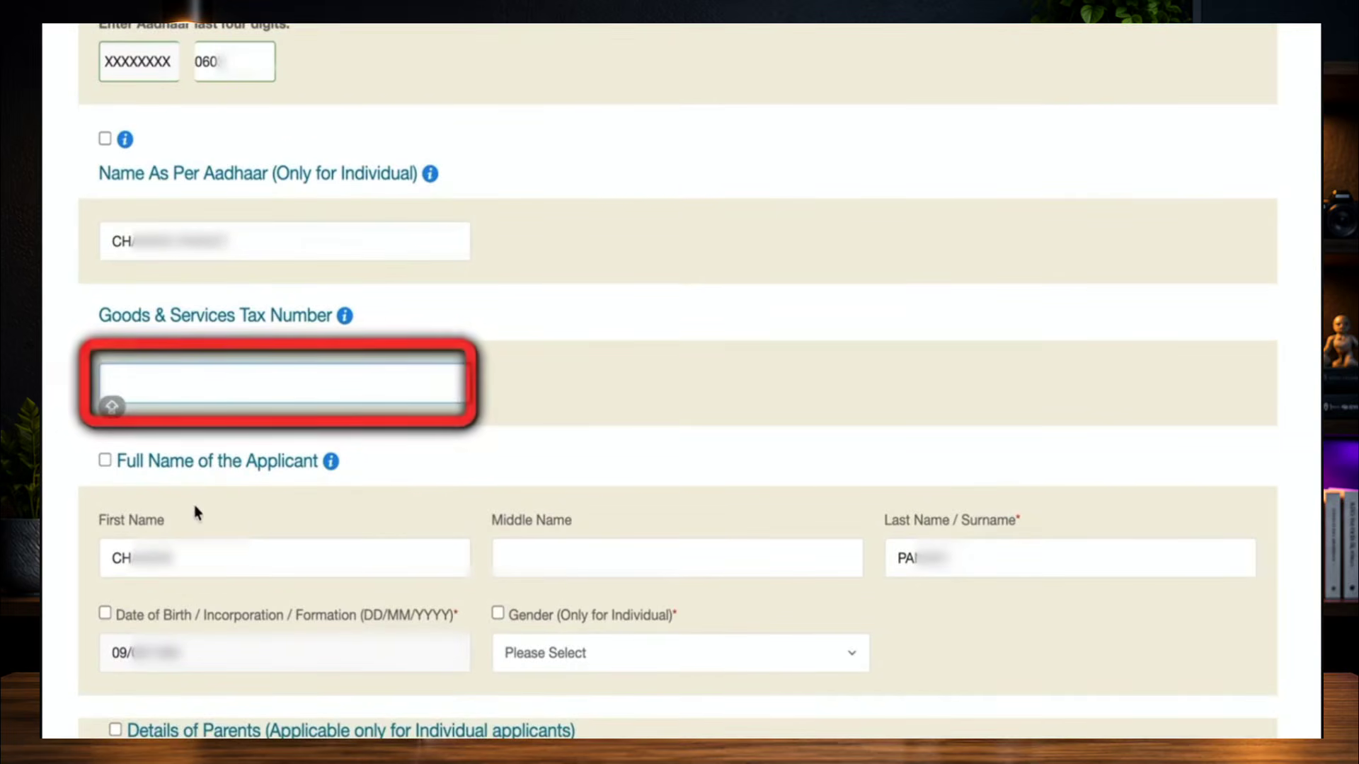
{"action": "scroll", "coordinate": [194, 506], "scroll_direction": "down", "scroll_amount": 2}
{"action": "left_click", "coordinate": [237, 417]}
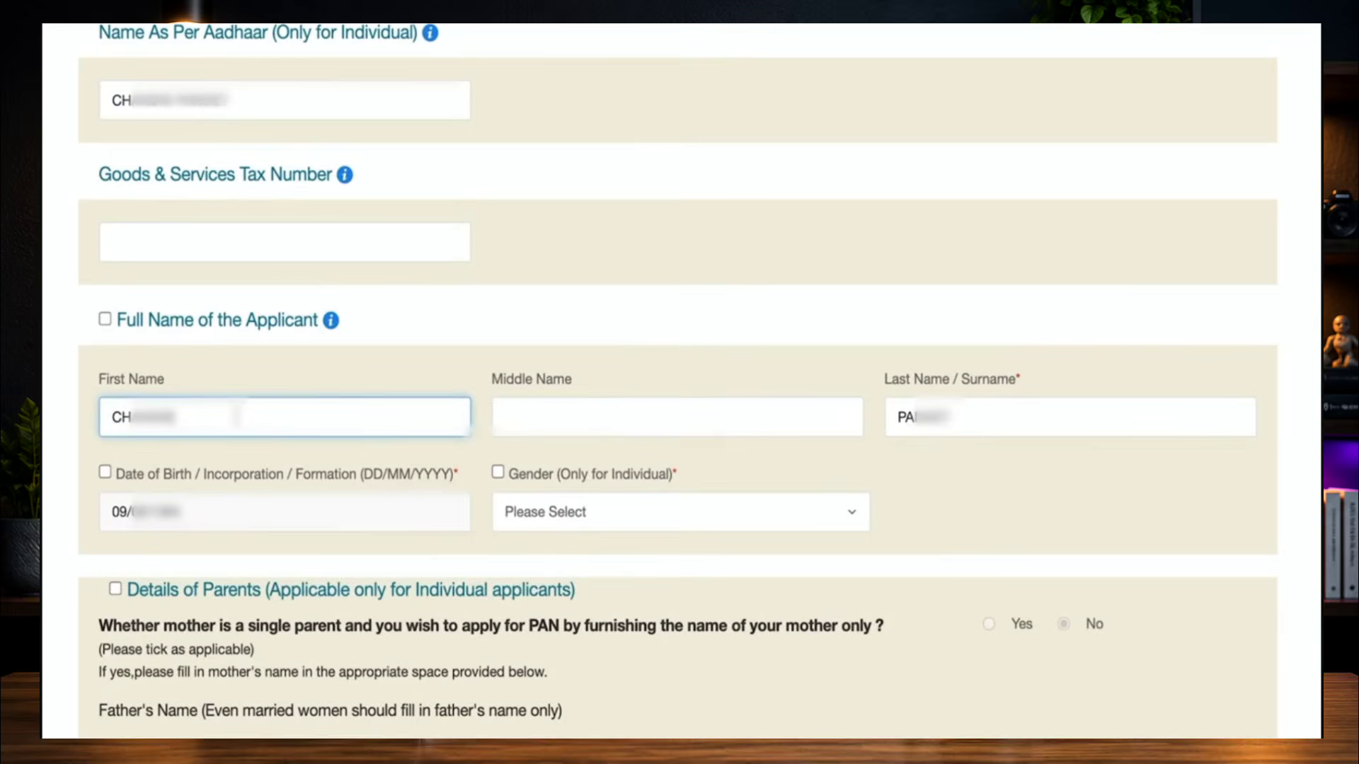
{"action": "left_click", "coordinate": [586, 426]}
- Set the applicant's gender to Female
{"action": "scroll", "coordinate": [447, 405], "scroll_direction": "down", "scroll_amount": 3}
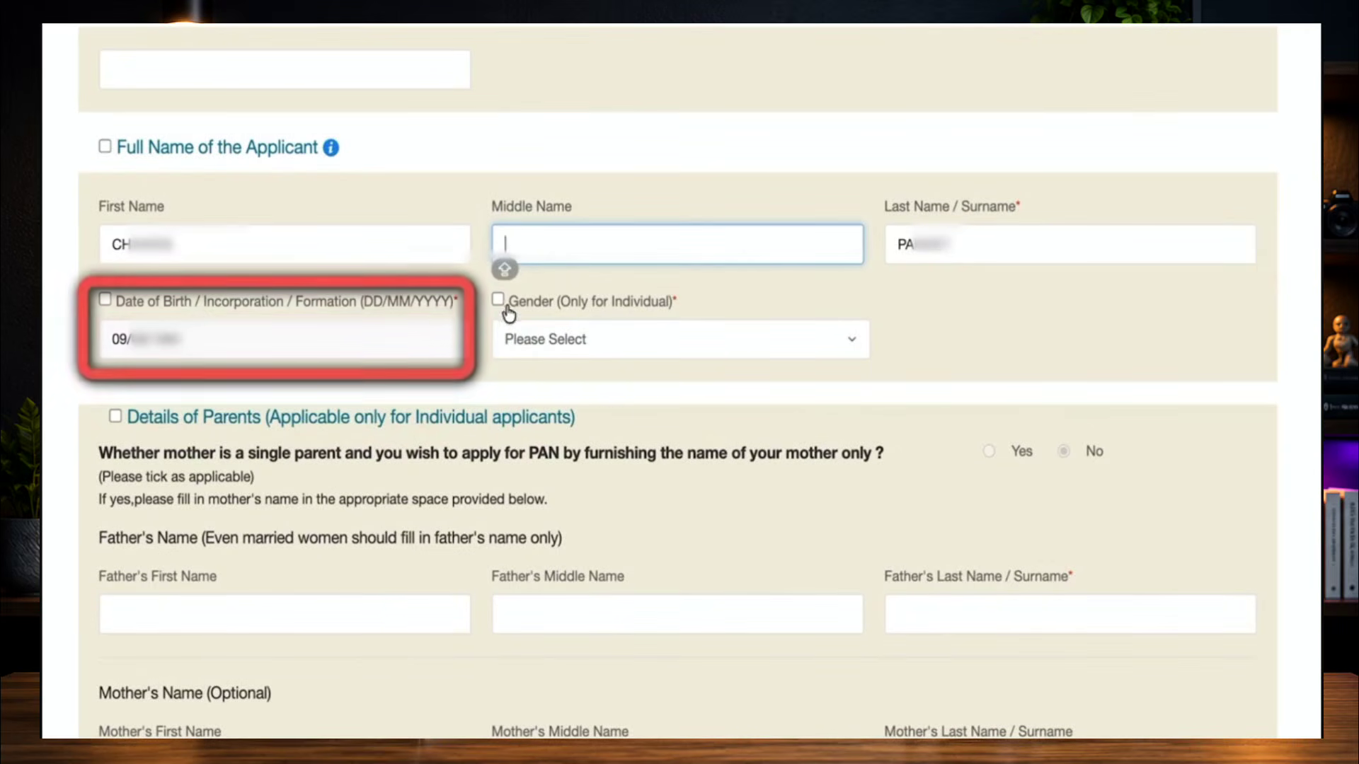
{"action": "left_click", "coordinate": [549, 345]}
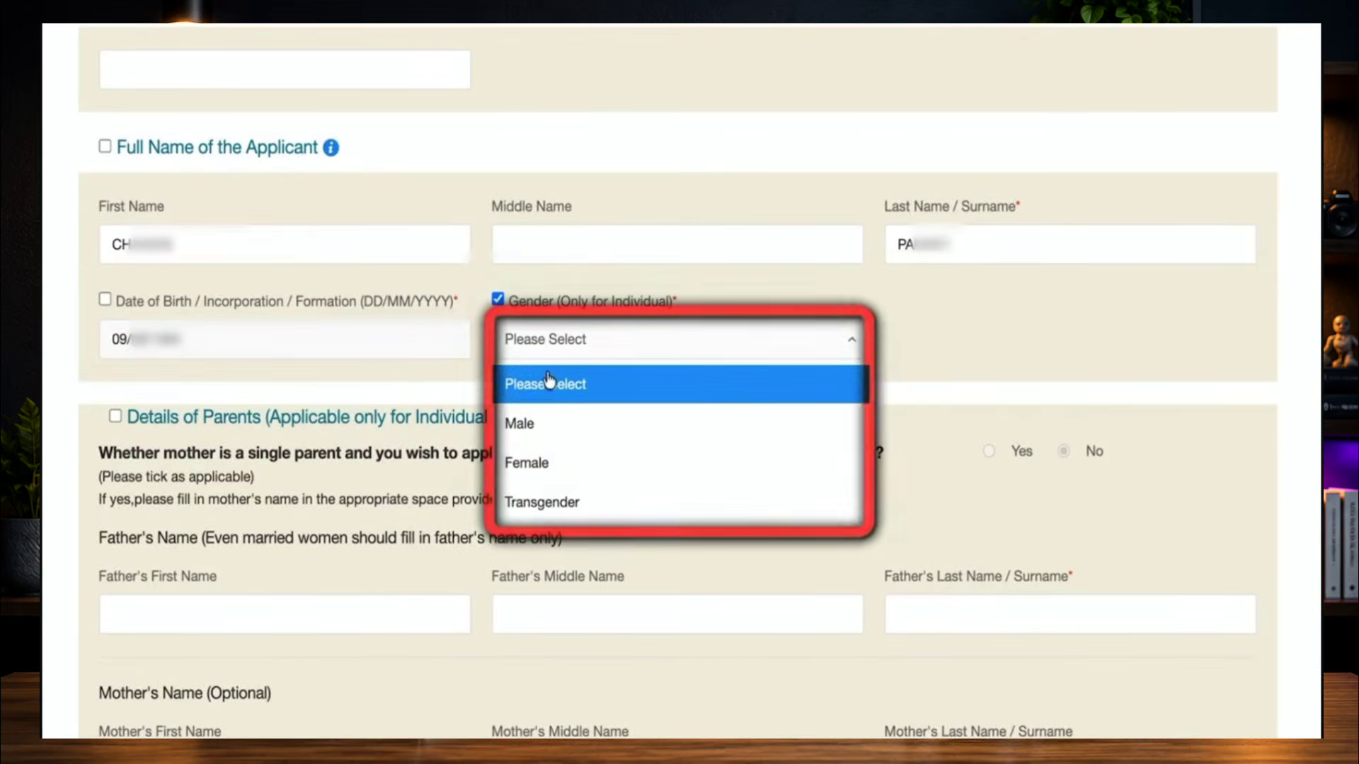
{"action": "left_click", "coordinate": [551, 461]}
- Tick Details of Parents and enter the father's first name and last name / surname
{"action": "scroll", "coordinate": [551, 461], "scroll_direction": "down", "scroll_amount": 4}
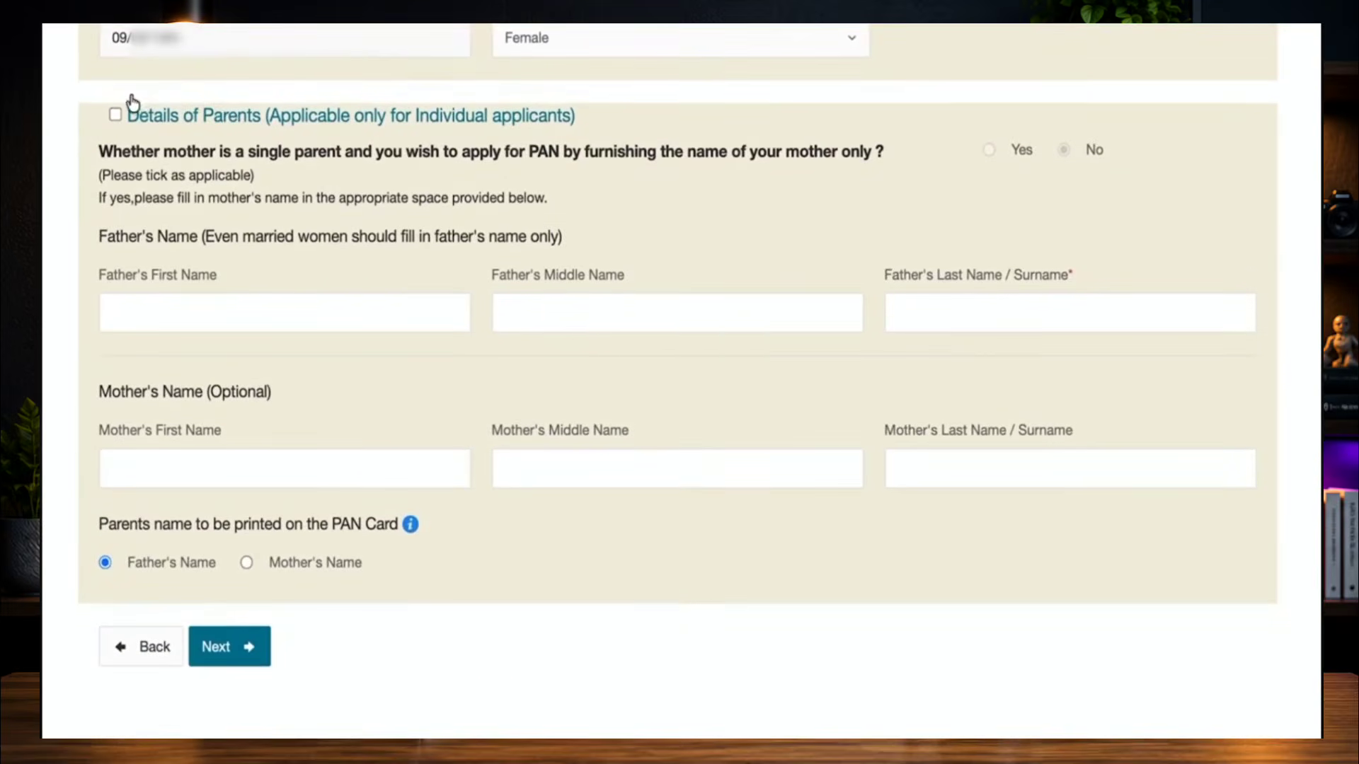
{"action": "left_click", "coordinate": [116, 114]}
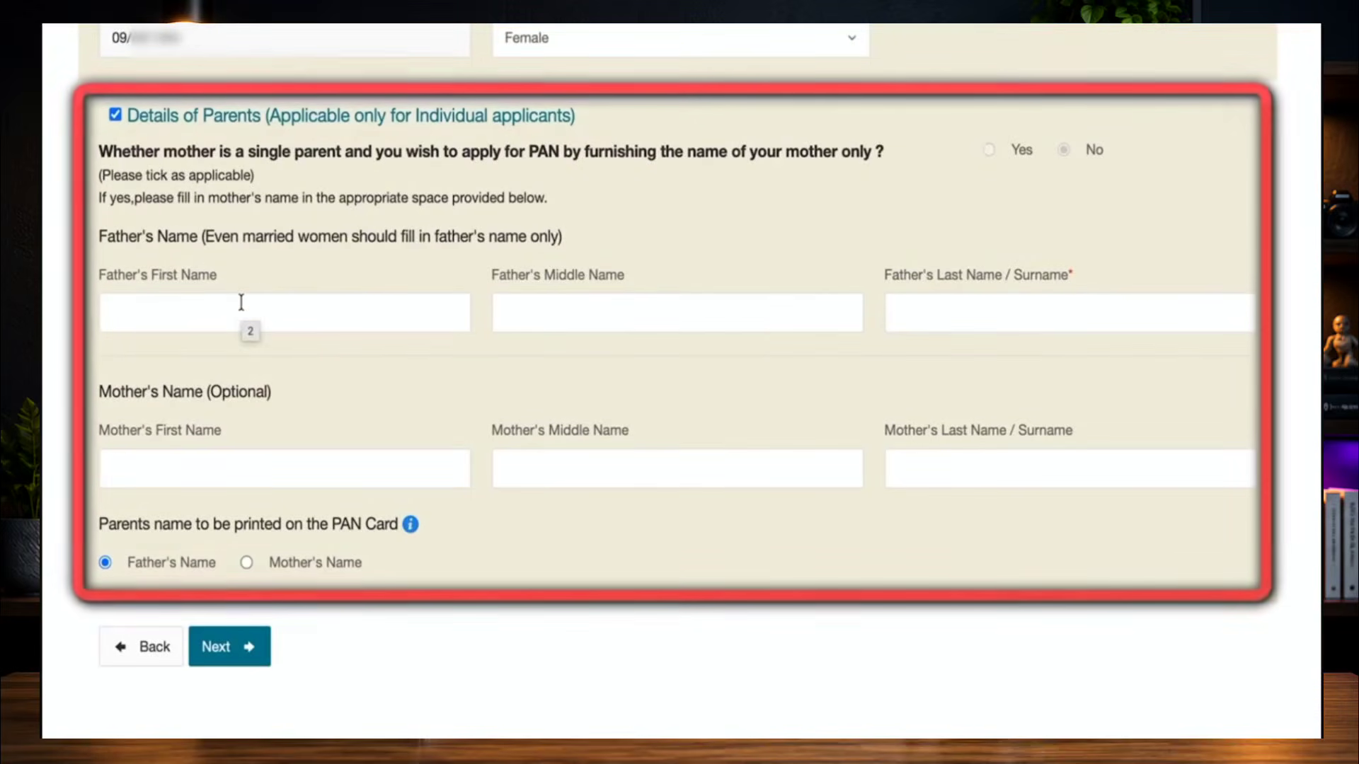
{"action": "left_click", "coordinate": [241, 304]}
{"action": "key", "text": "Tab"}
{"action": "key", "text": "Tab"}
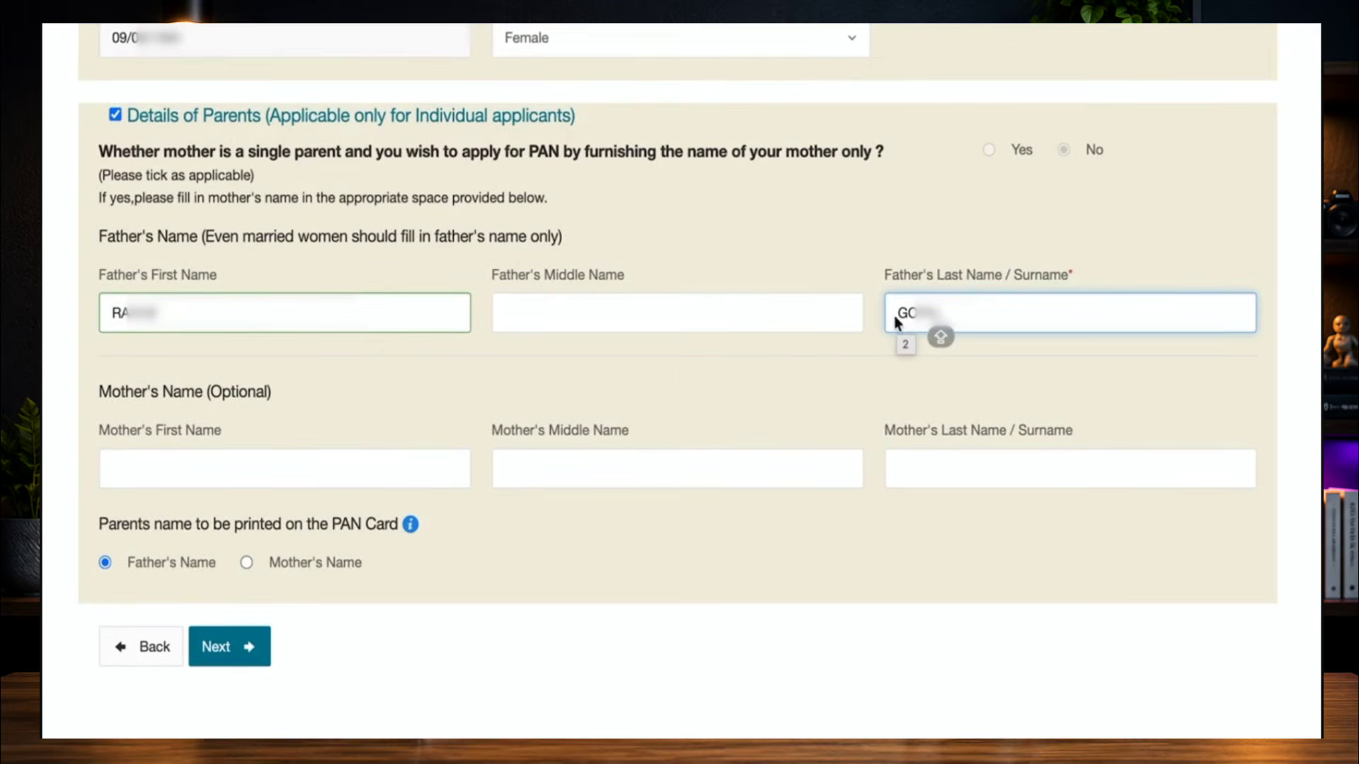
{"action": "left_click", "coordinate": [352, 467]}
{"action": "left_click", "coordinate": [613, 464]}
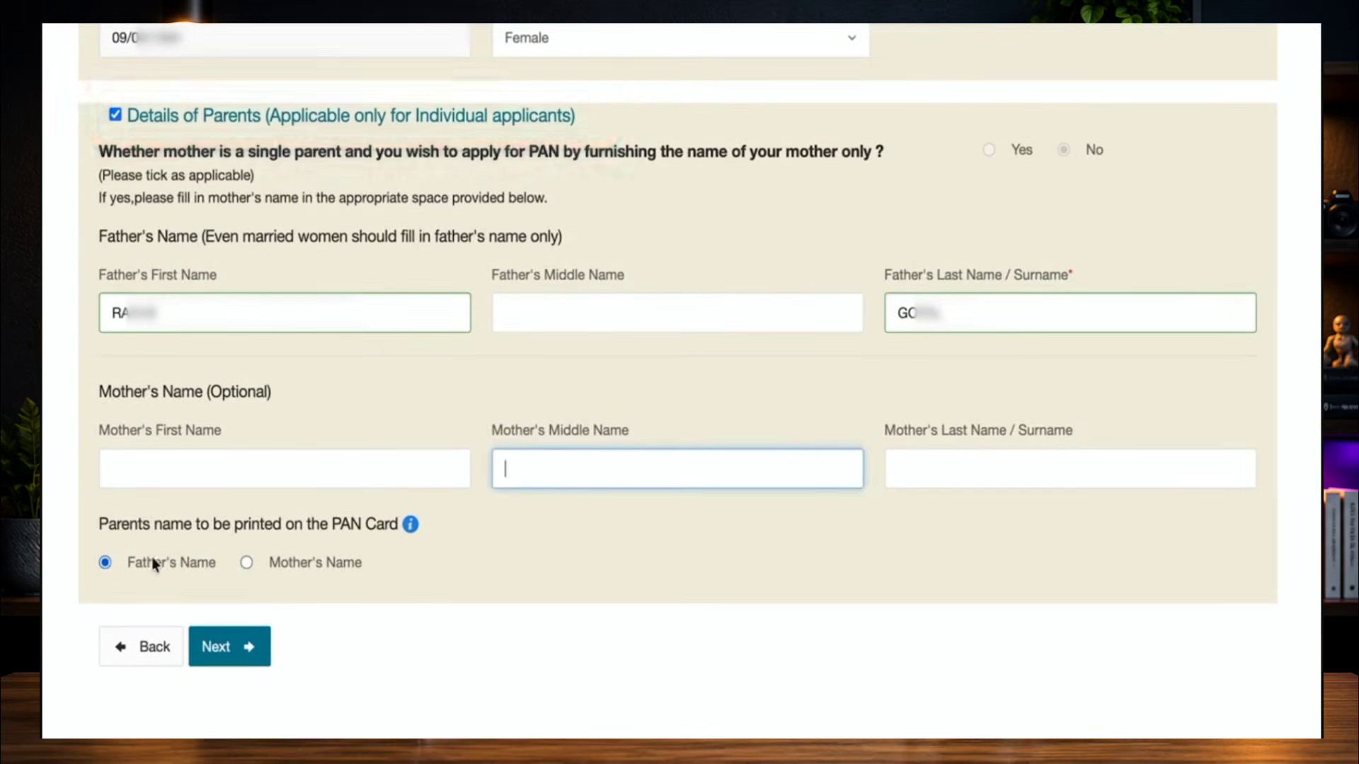
- Keep Father's Name as the parent name printed on the PAN card and continue to the contact details page
{"action": "left_click", "coordinate": [106, 562]}
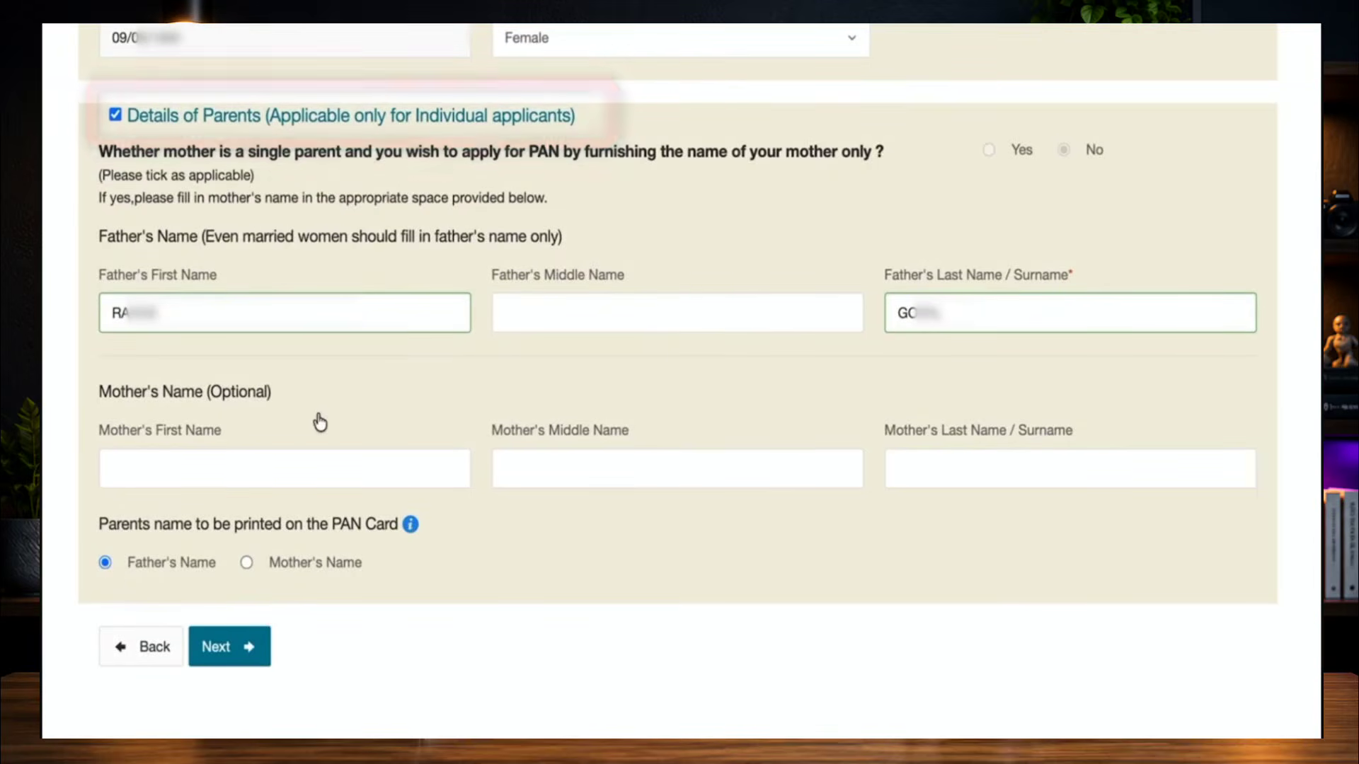
{"action": "left_click", "coordinate": [238, 659]}
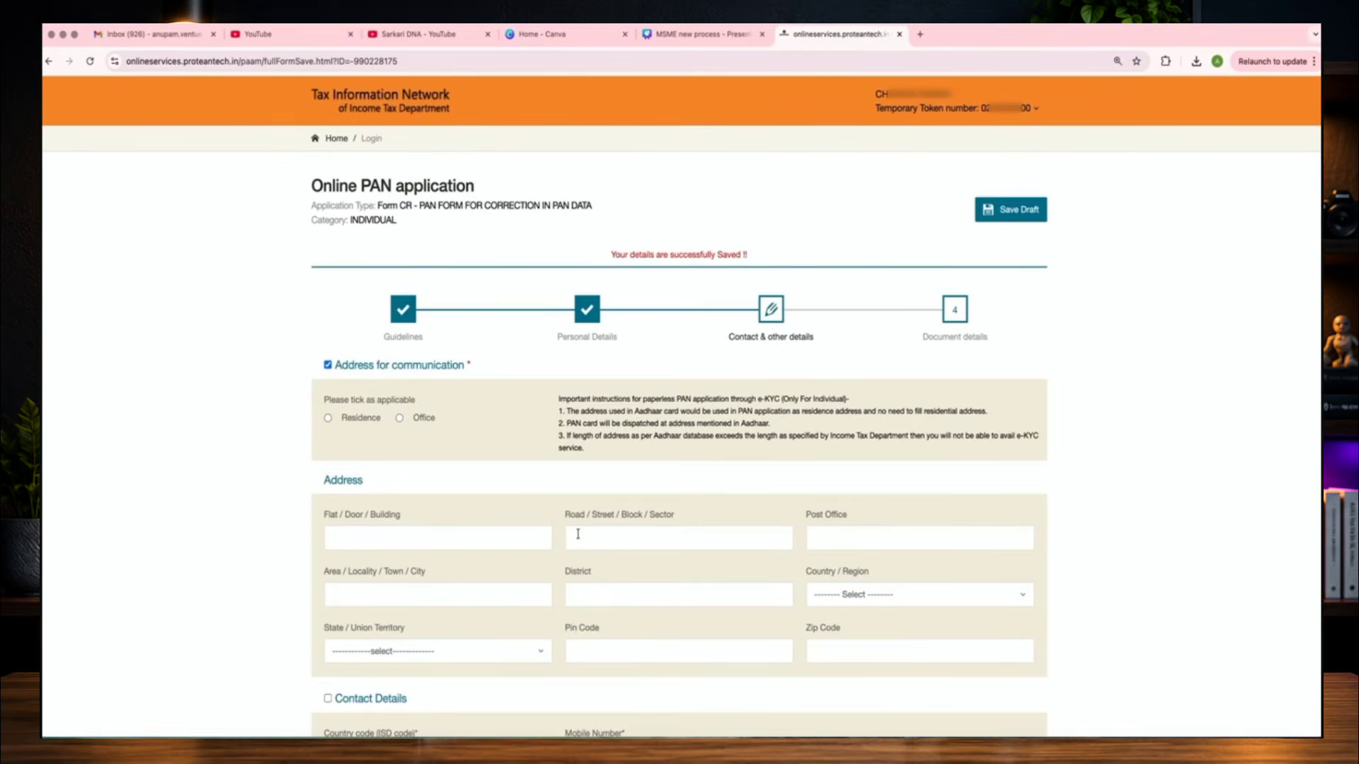
- Choose Residence as the address for communication
{"action": "scroll", "coordinate": [578, 534], "scroll_direction": "down", "scroll_amount": 5}
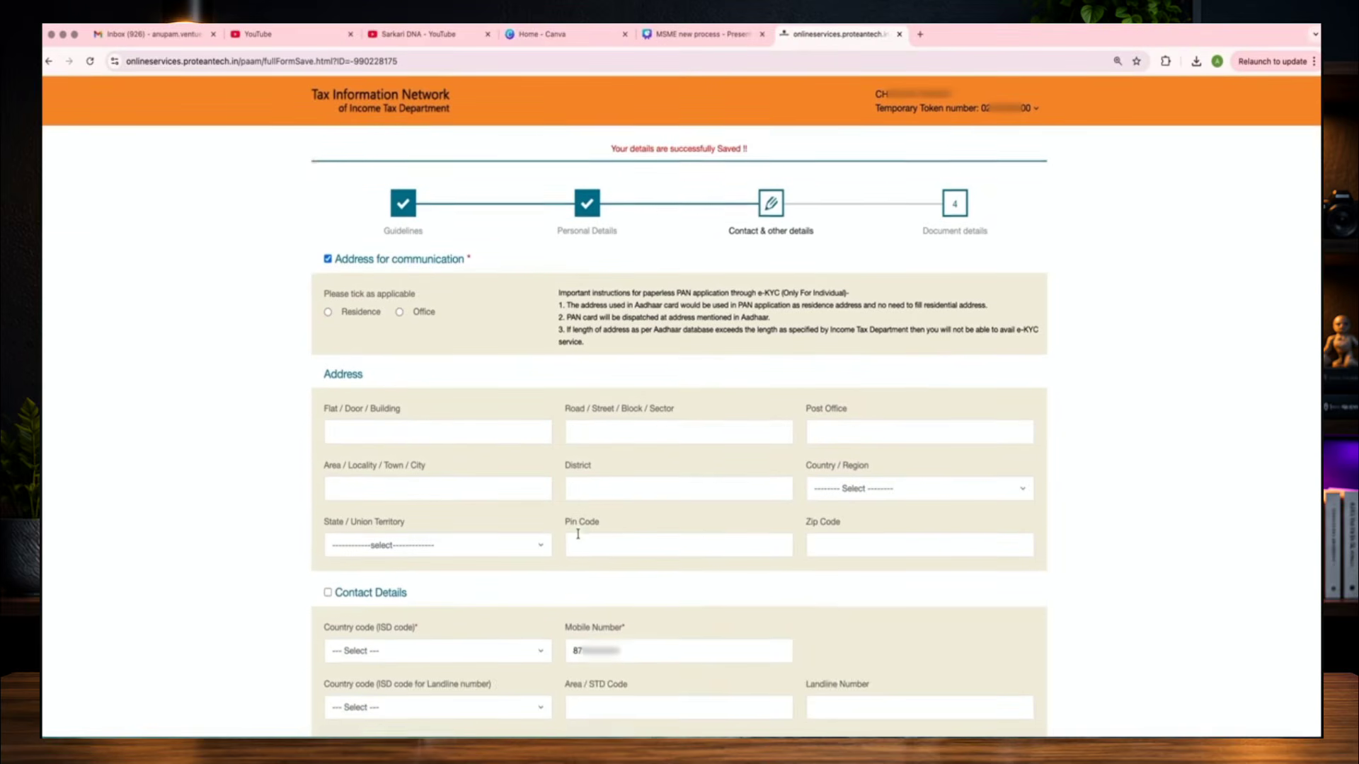
{"action": "left_click", "coordinate": [327, 251]}
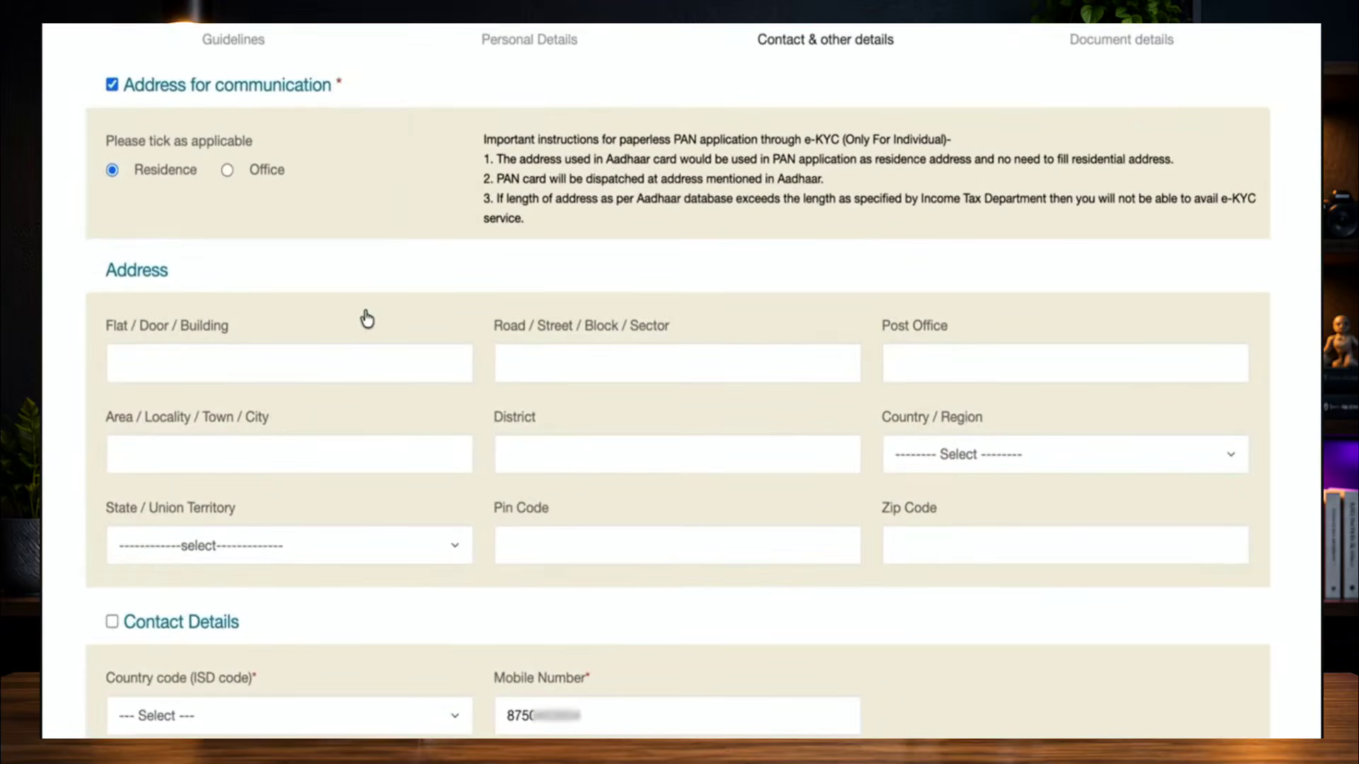
{"action": "scroll", "coordinate": [368, 319], "scroll_direction": "up", "scroll_amount": 4}
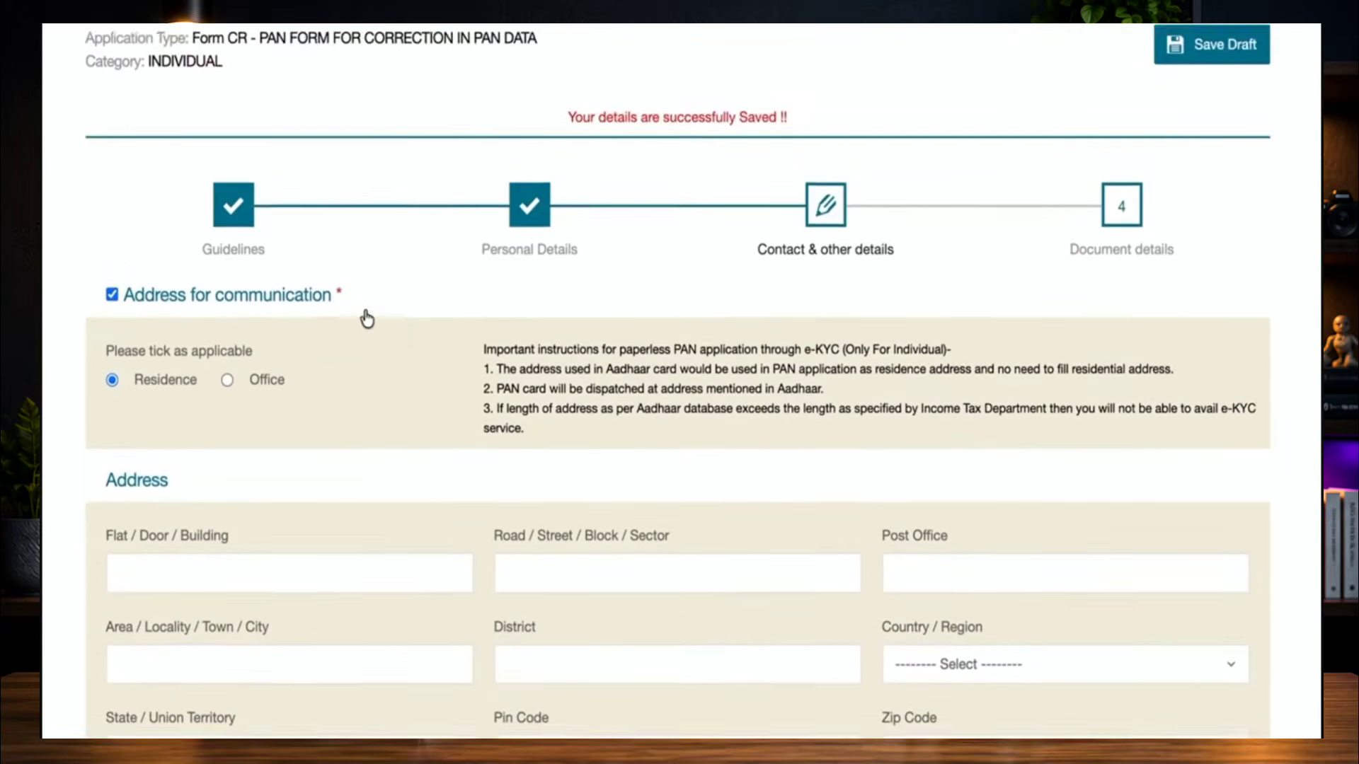
{"action": "scroll", "coordinate": [367, 426], "scroll_direction": "down", "scroll_amount": 5}
- Fill in the flat, road, post office, area and district fields of the residential address
{"action": "left_click", "coordinate": [357, 333]}
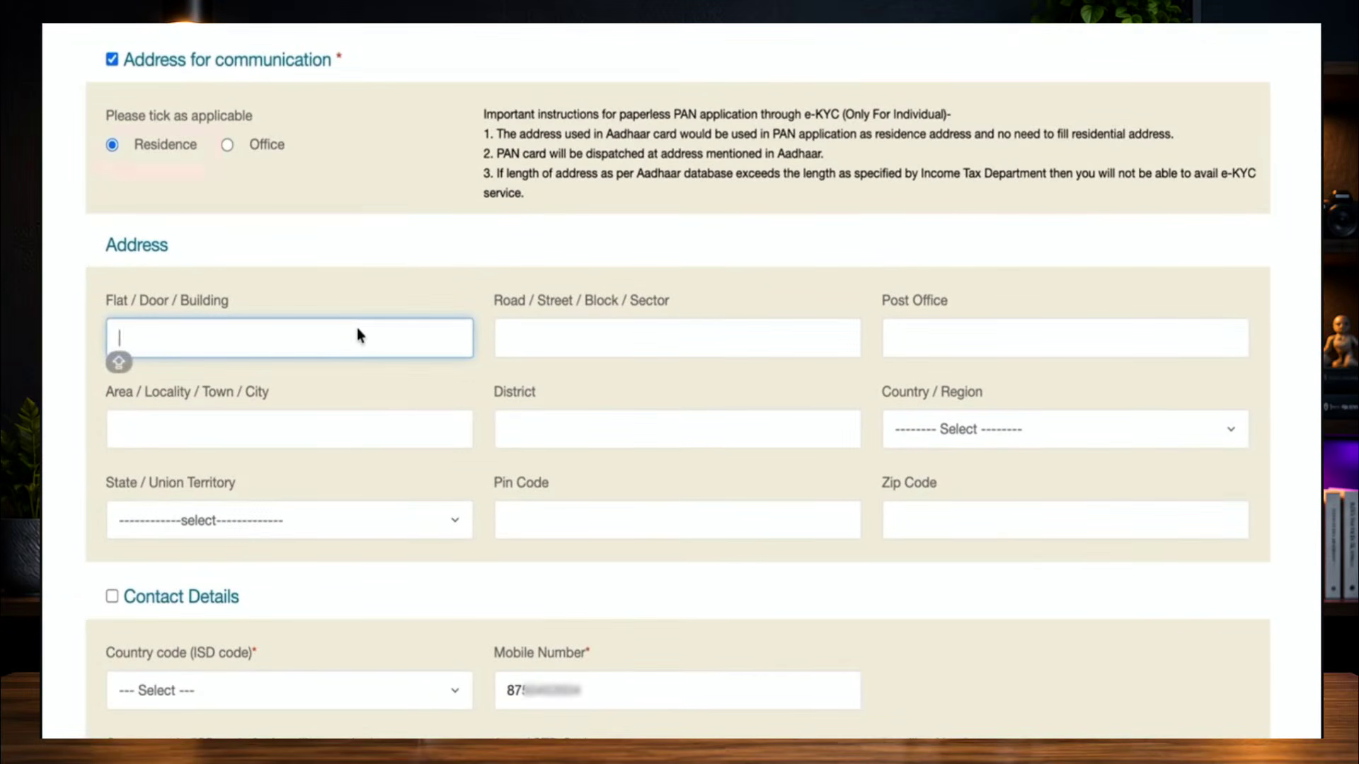
{"action": "type", "text": "00"}
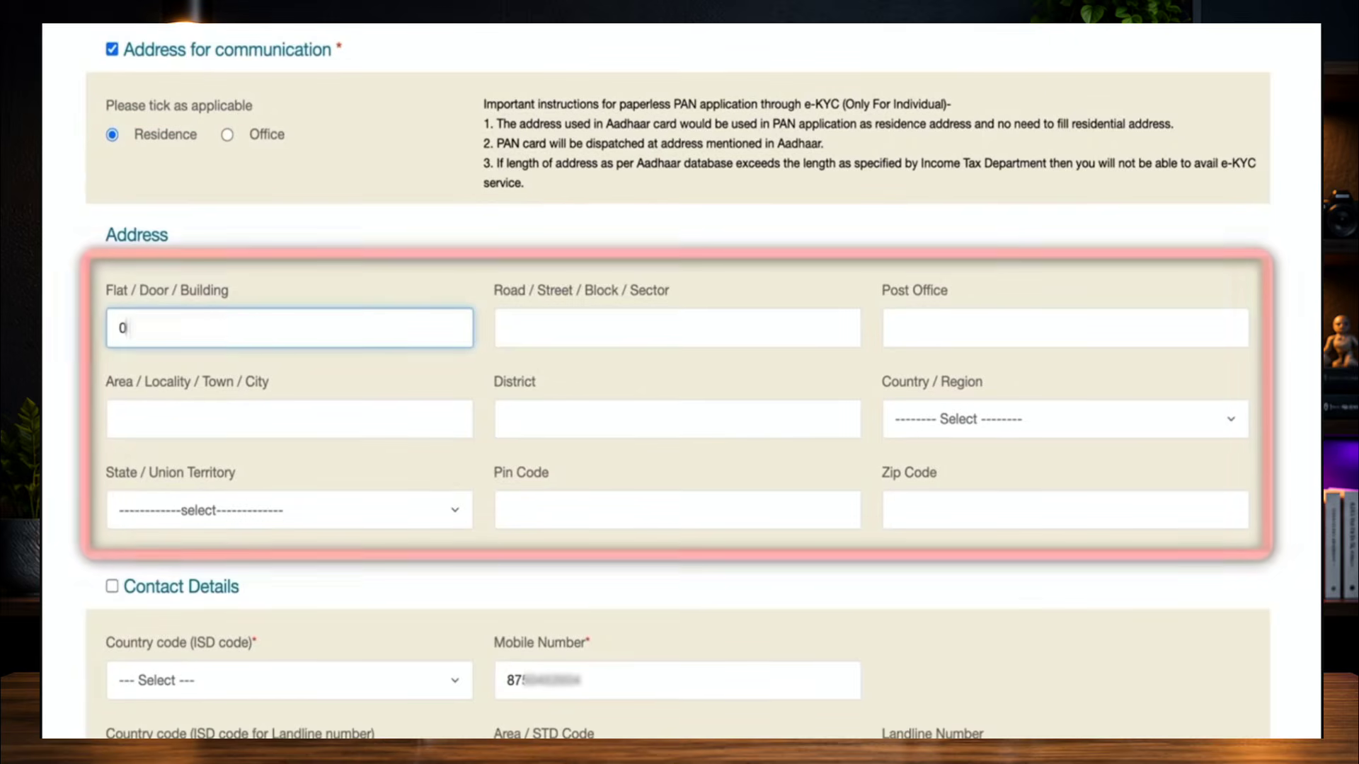
{"action": "key", "text": "Tab"}
{"action": "type", "text": "ASA"}
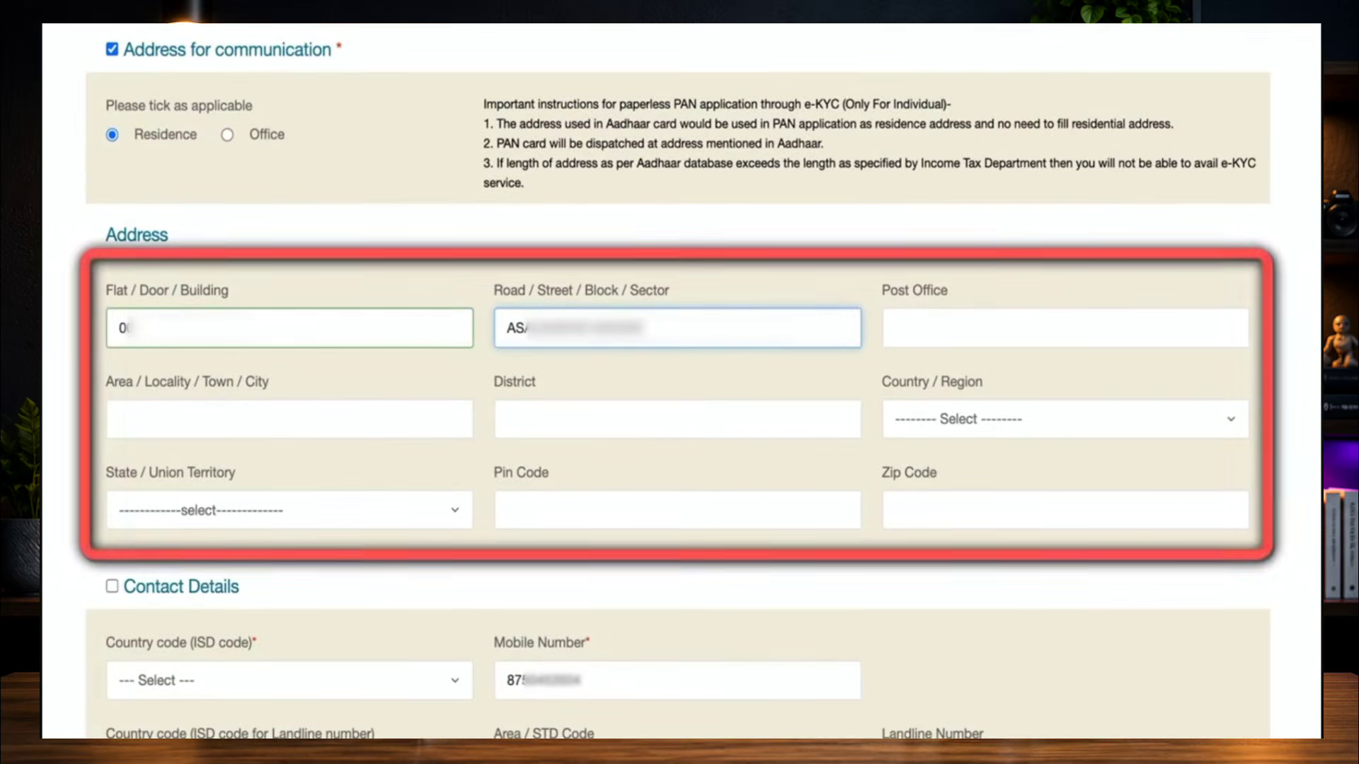
{"action": "key", "text": "Tab"}
{"action": "type", "text": "BARA"}
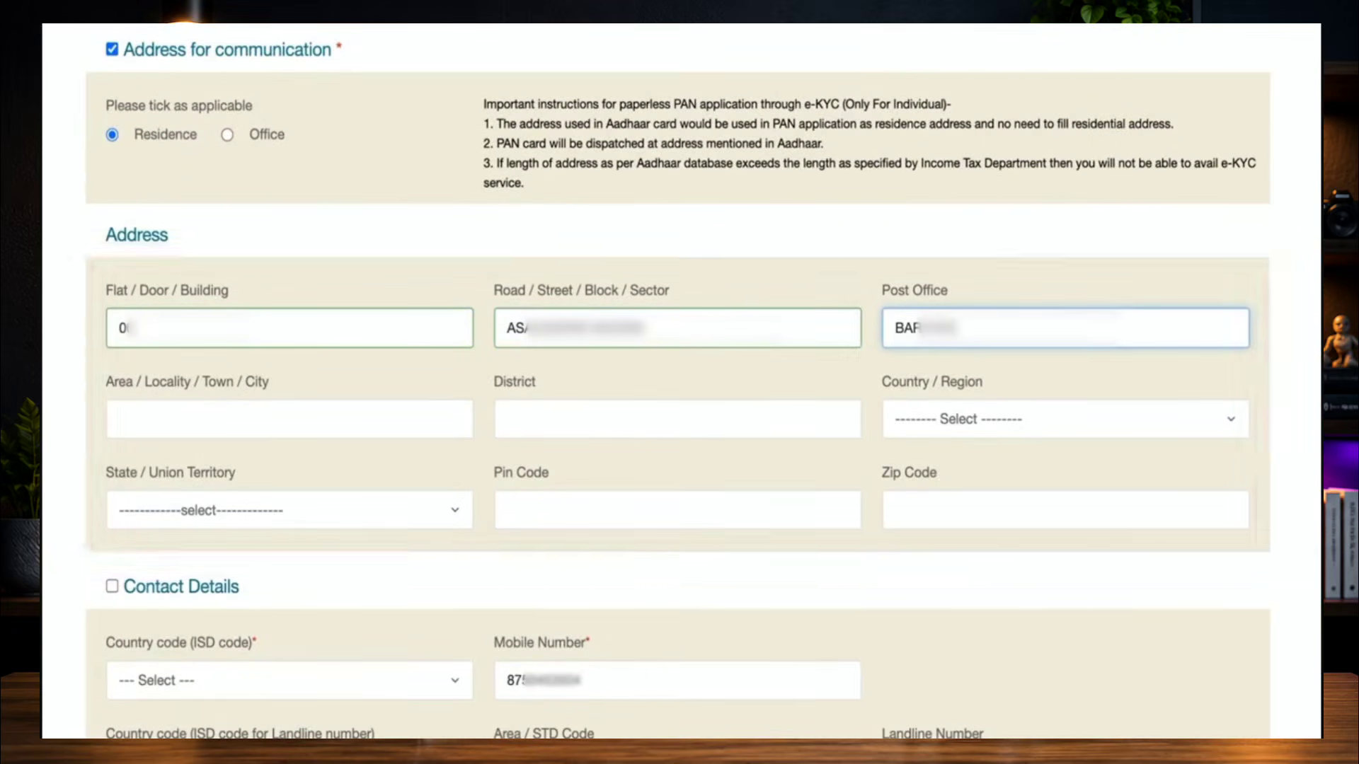
{"action": "key", "text": "Tab"}
{"action": "type", "text": "AS..."}
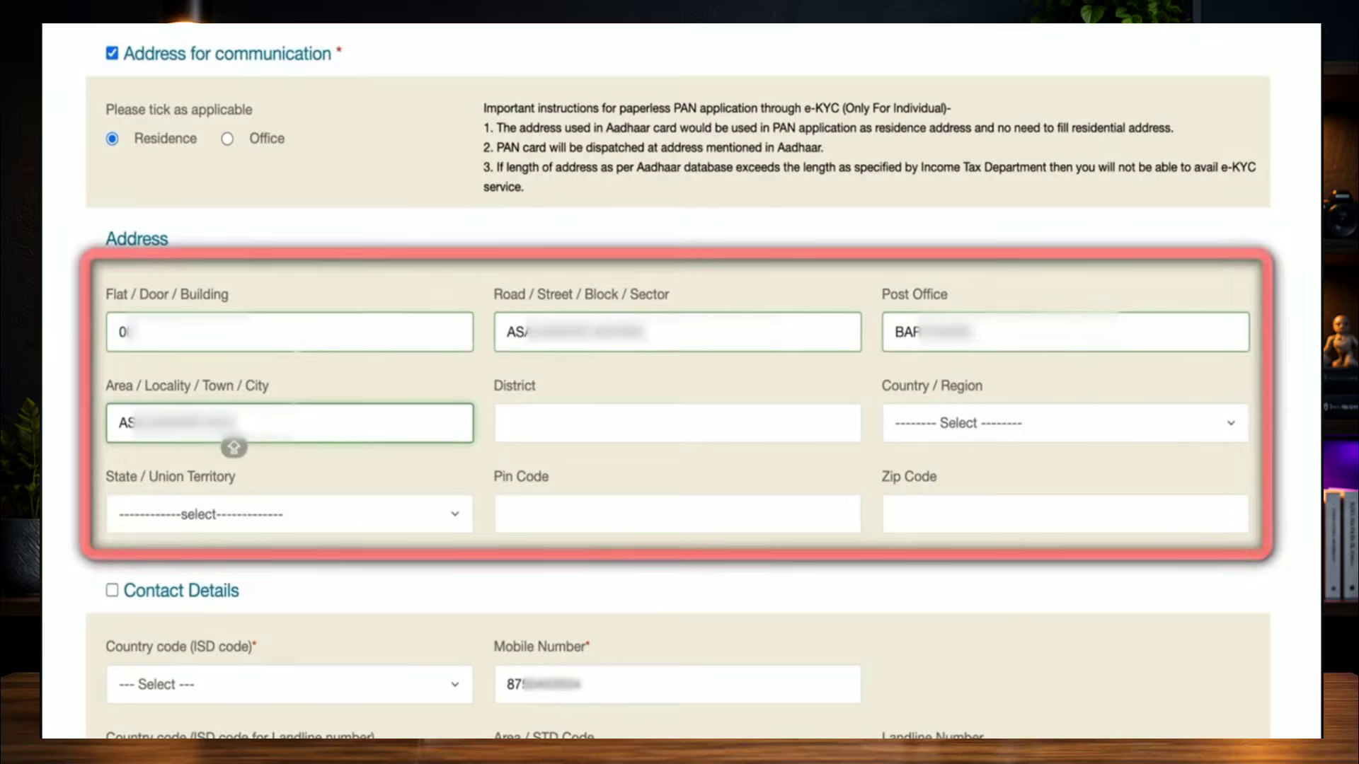
{"action": "scroll", "coordinate": [525, 439], "scroll_direction": "up", "scroll_amount": 1}
{"action": "left_click", "coordinate": [524, 439]}
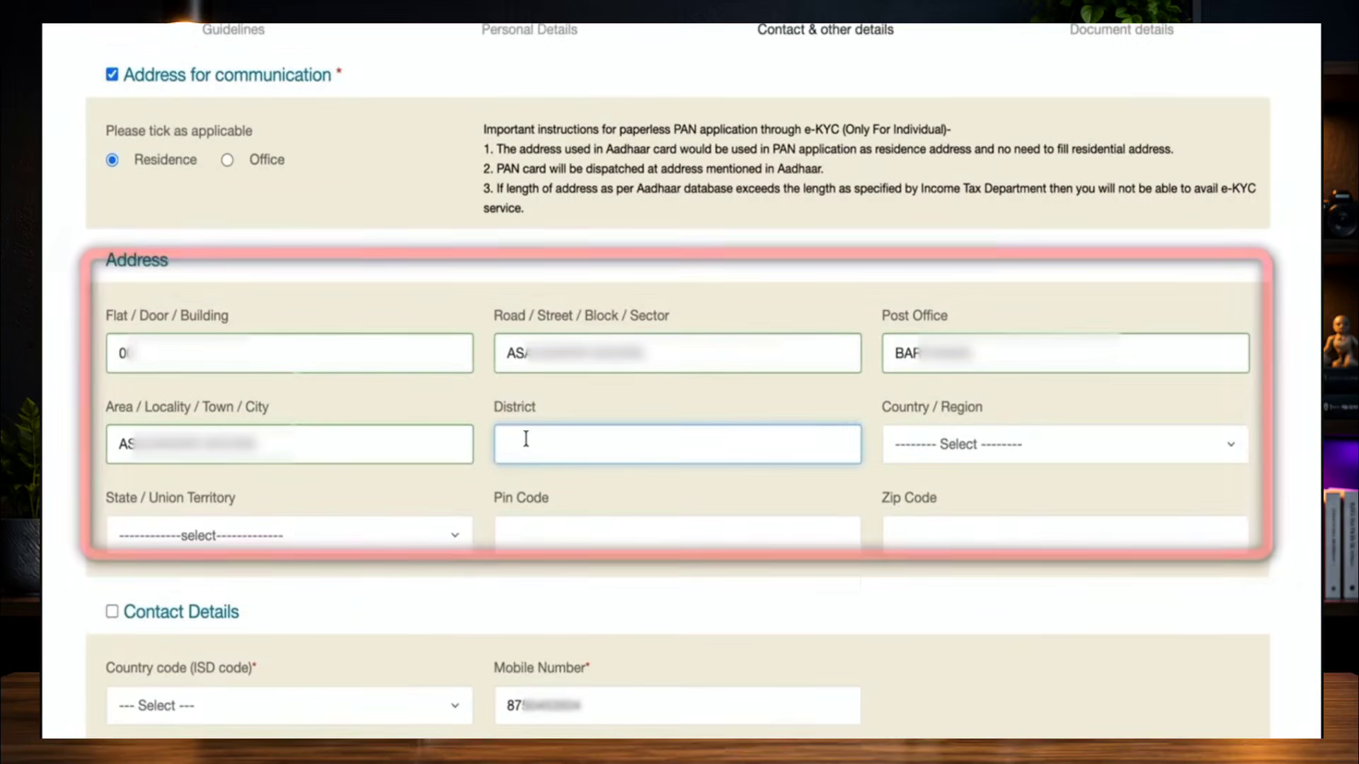
{"action": "type", "text": "AMAR NAGAR"}
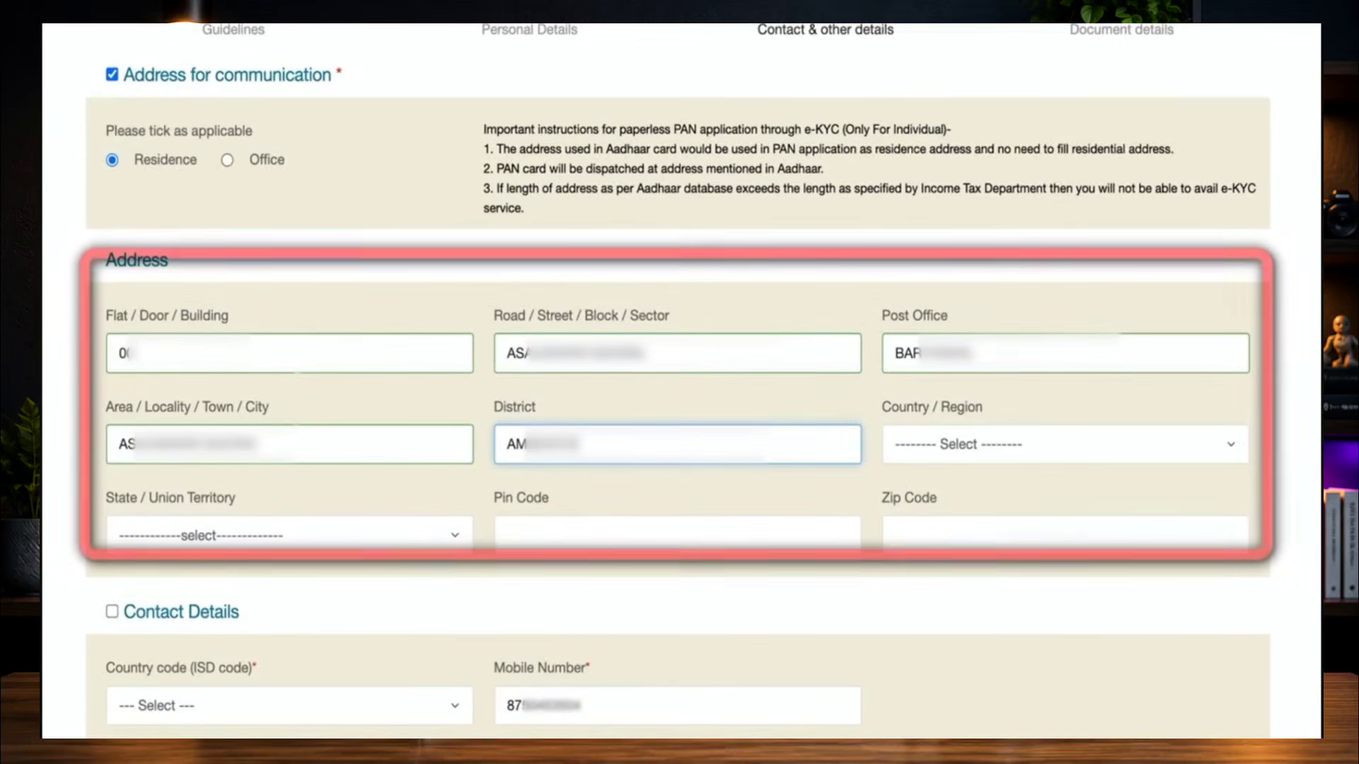
- Set the address country to INDIA and enter the pin code
{"action": "left_click", "coordinate": [751, 385]}
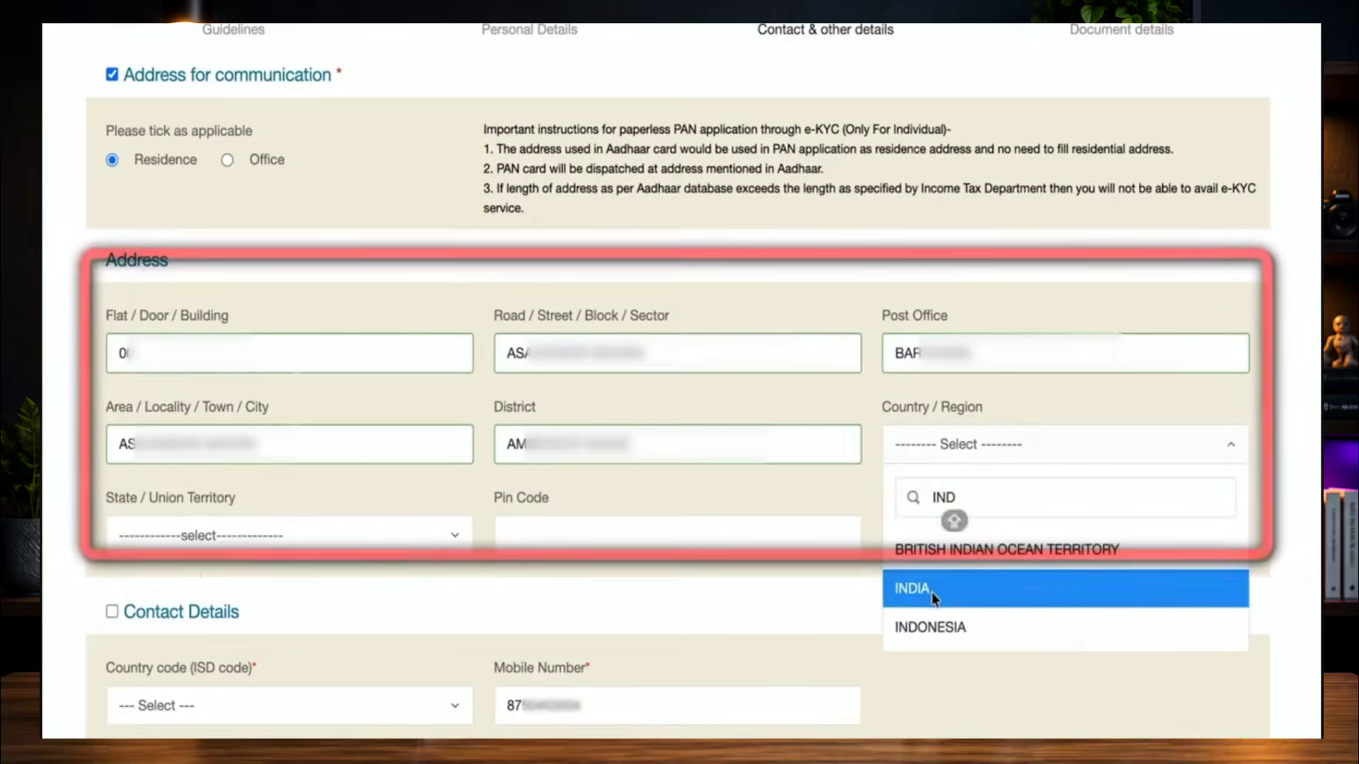
{"action": "left_click", "coordinate": [932, 593]}
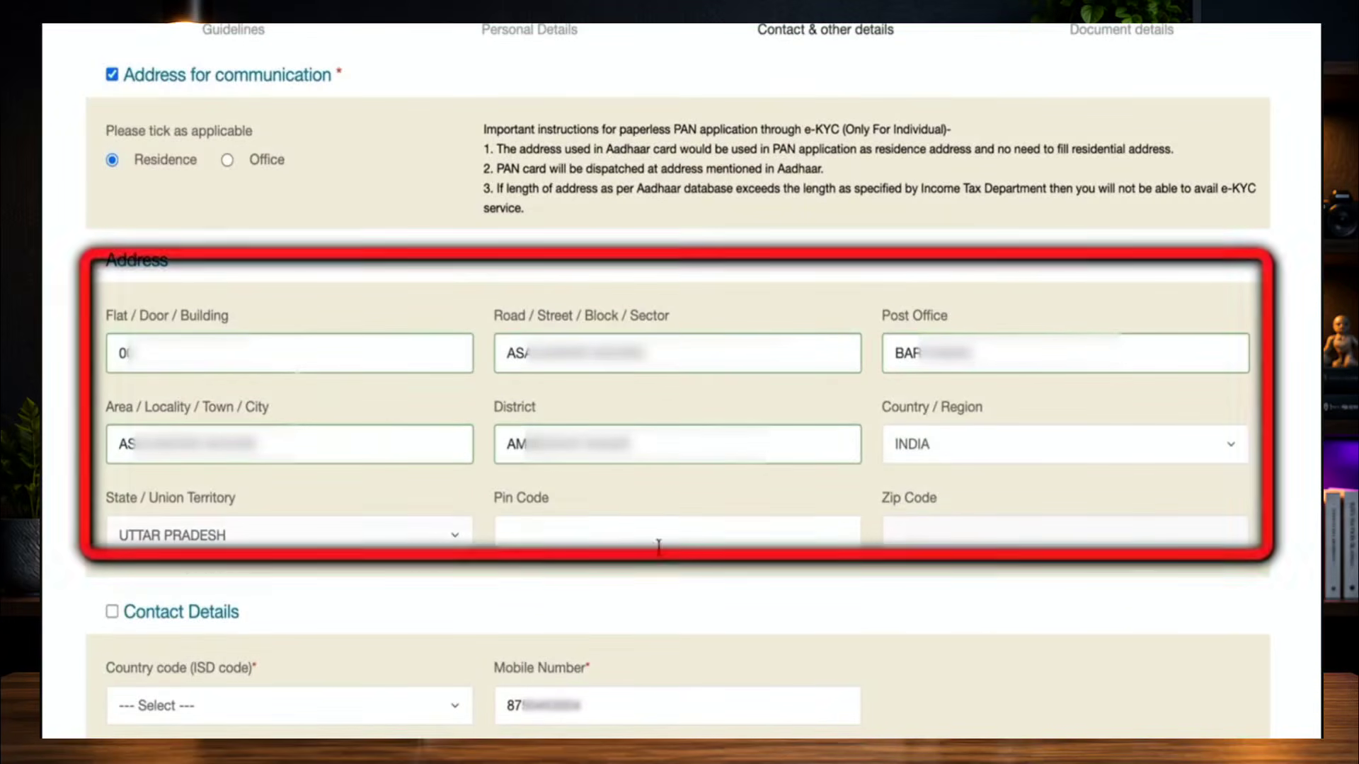
{"action": "left_click", "coordinate": [658, 542]}
{"action": "type", "text": "22"}
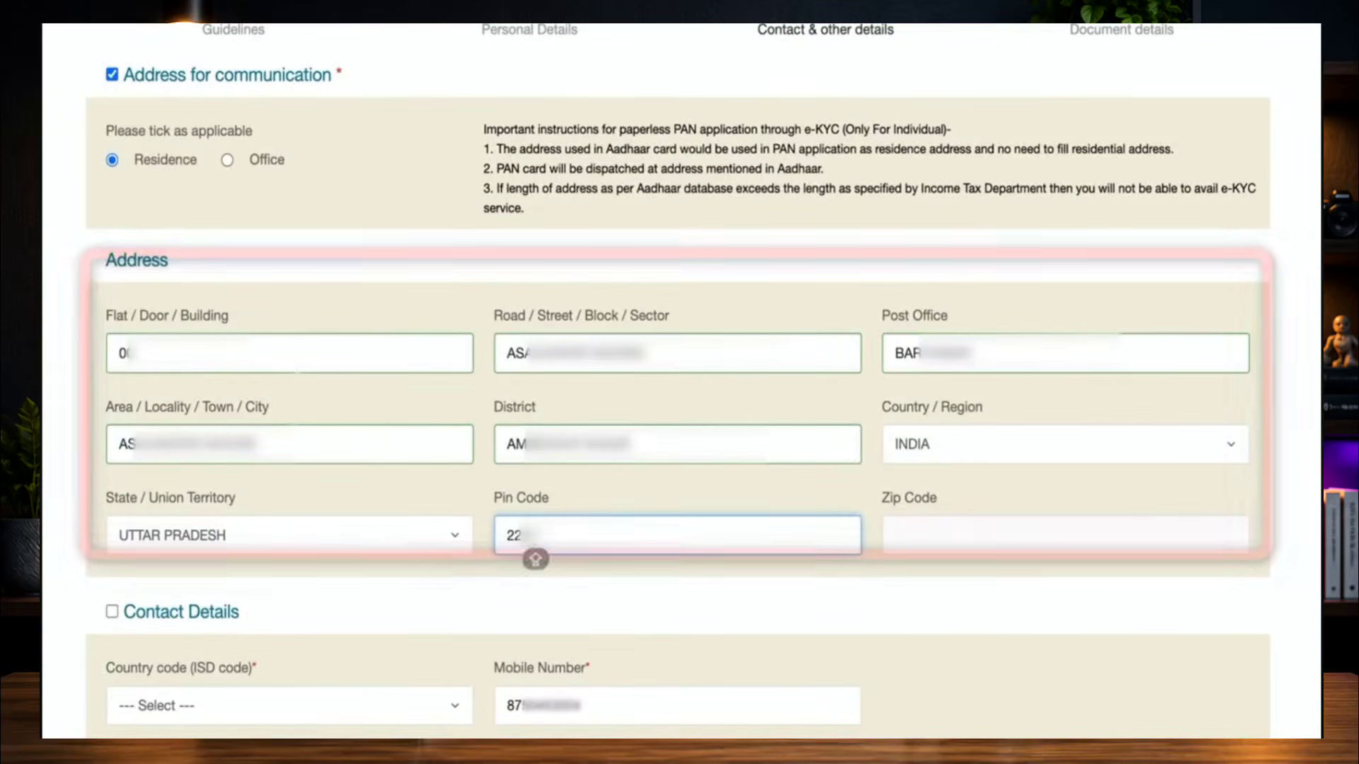
{"action": "left_click", "coordinate": [658, 595]}
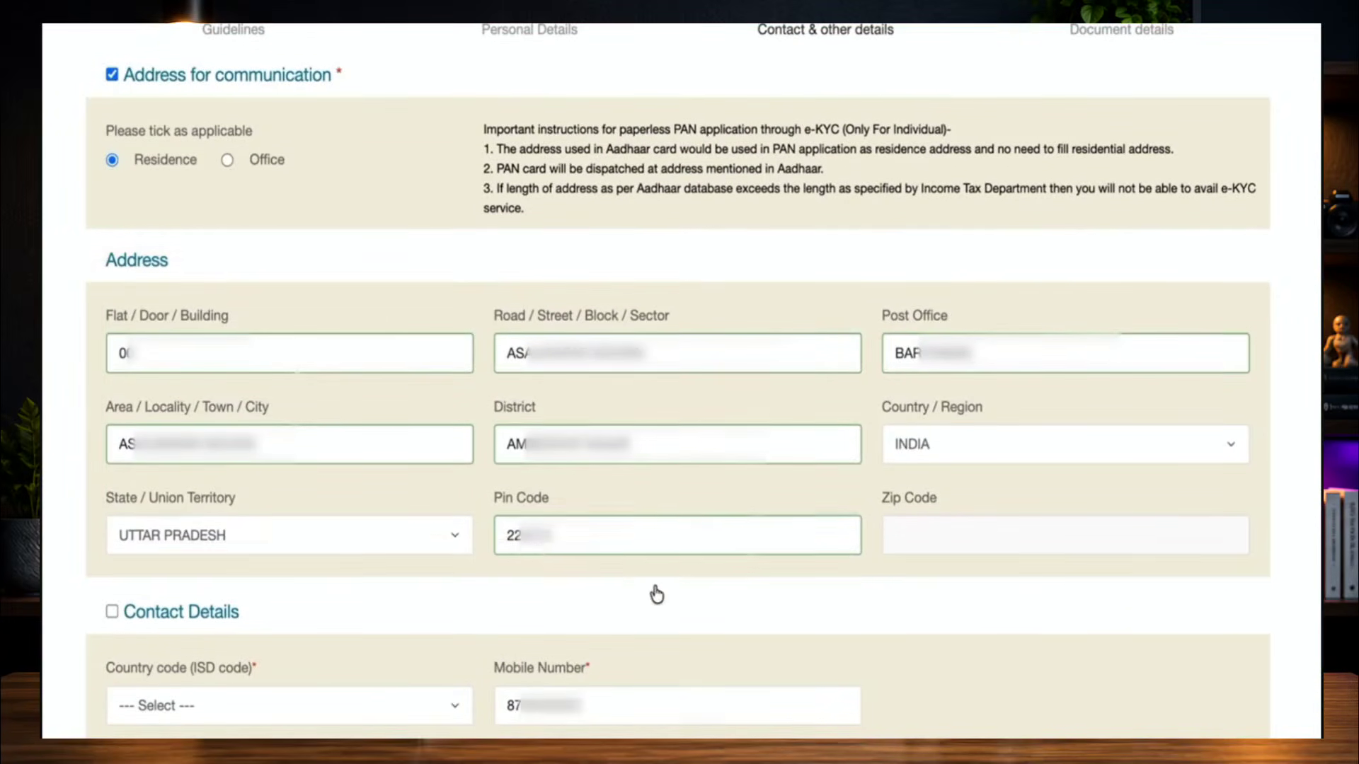
- Set the mobile number's country code to INDIA (91)
{"action": "scroll", "coordinate": [658, 595], "scroll_direction": "down", "scroll_amount": 4}
{"action": "scroll", "coordinate": [655, 591], "scroll_direction": "down", "scroll_amount": 1}
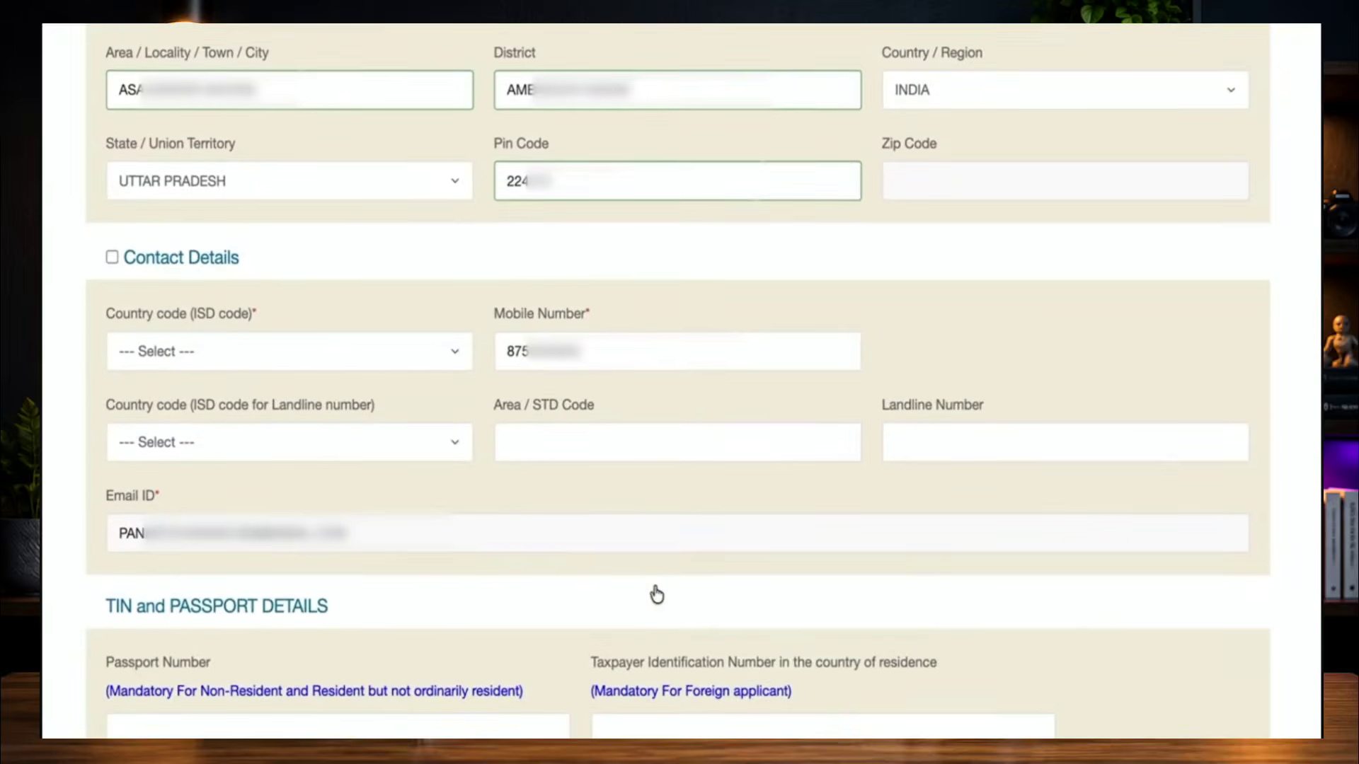
{"action": "left_click", "coordinate": [280, 352]}
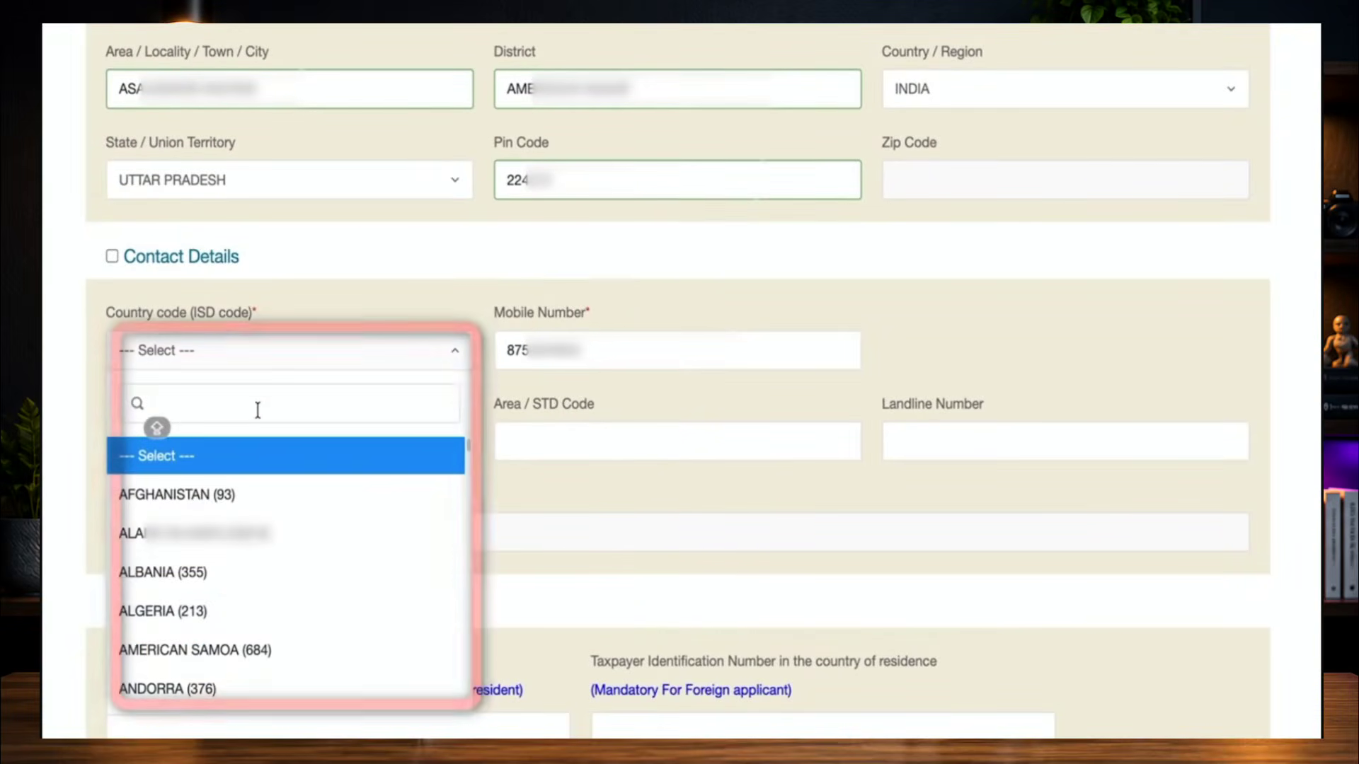
{"action": "type", "text": "INDI"}
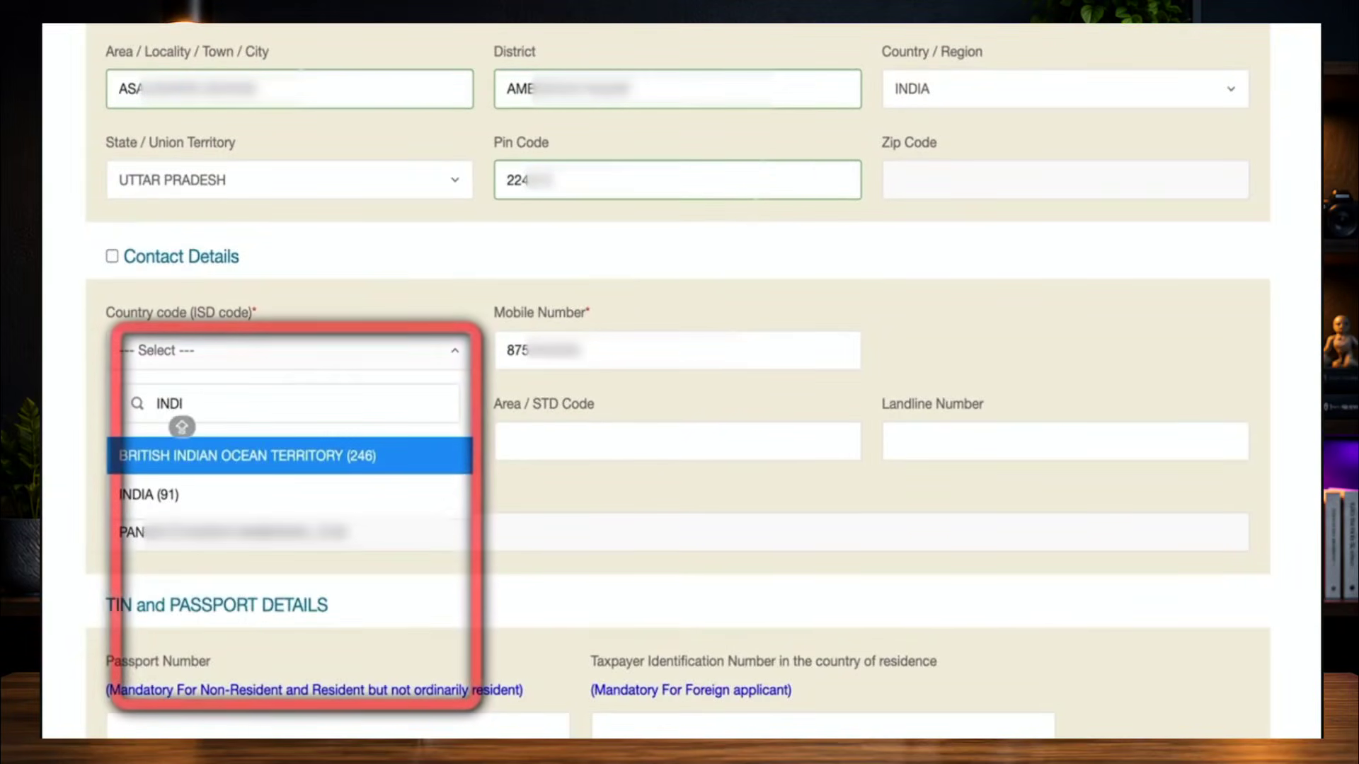
{"action": "left_click", "coordinate": [224, 499]}
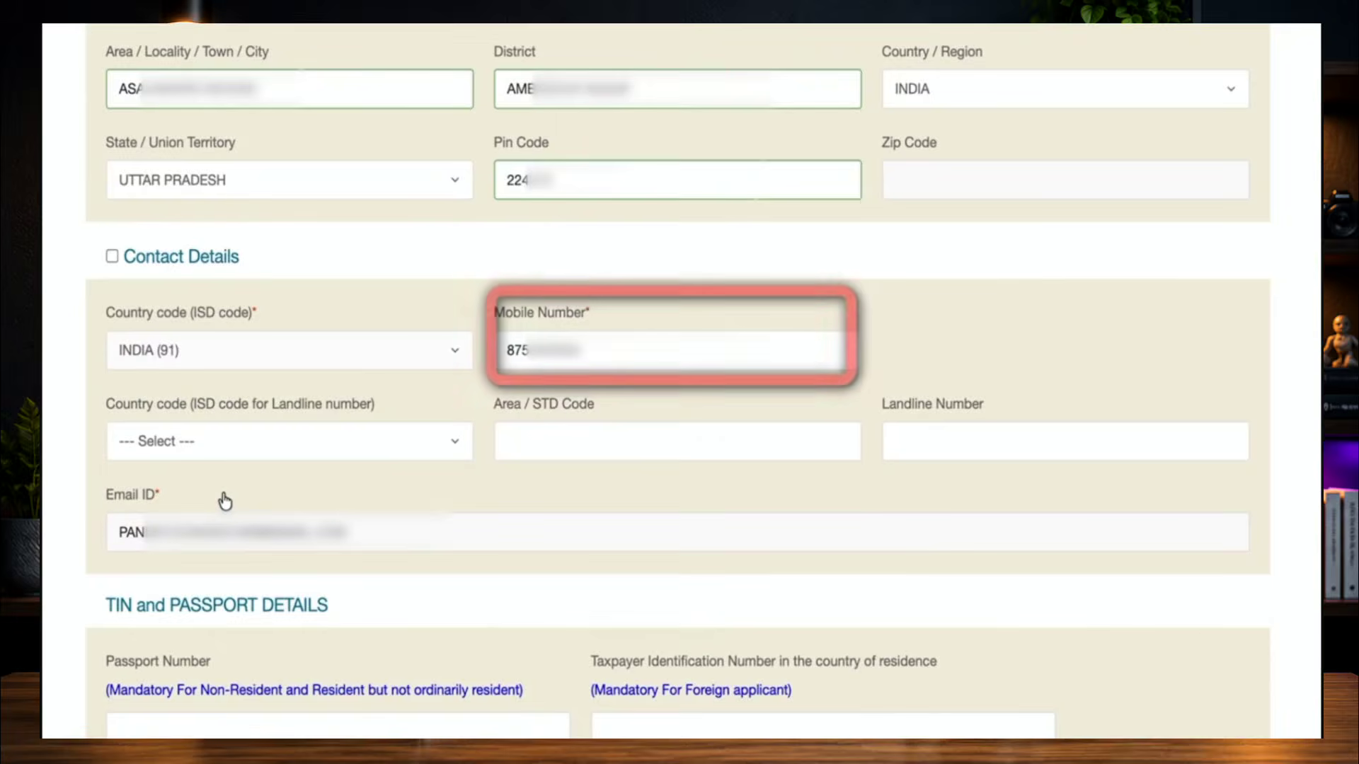
- Leave the landline, passport and TIN fields empty and continue to the document details page
{"action": "left_click", "coordinate": [368, 451]}
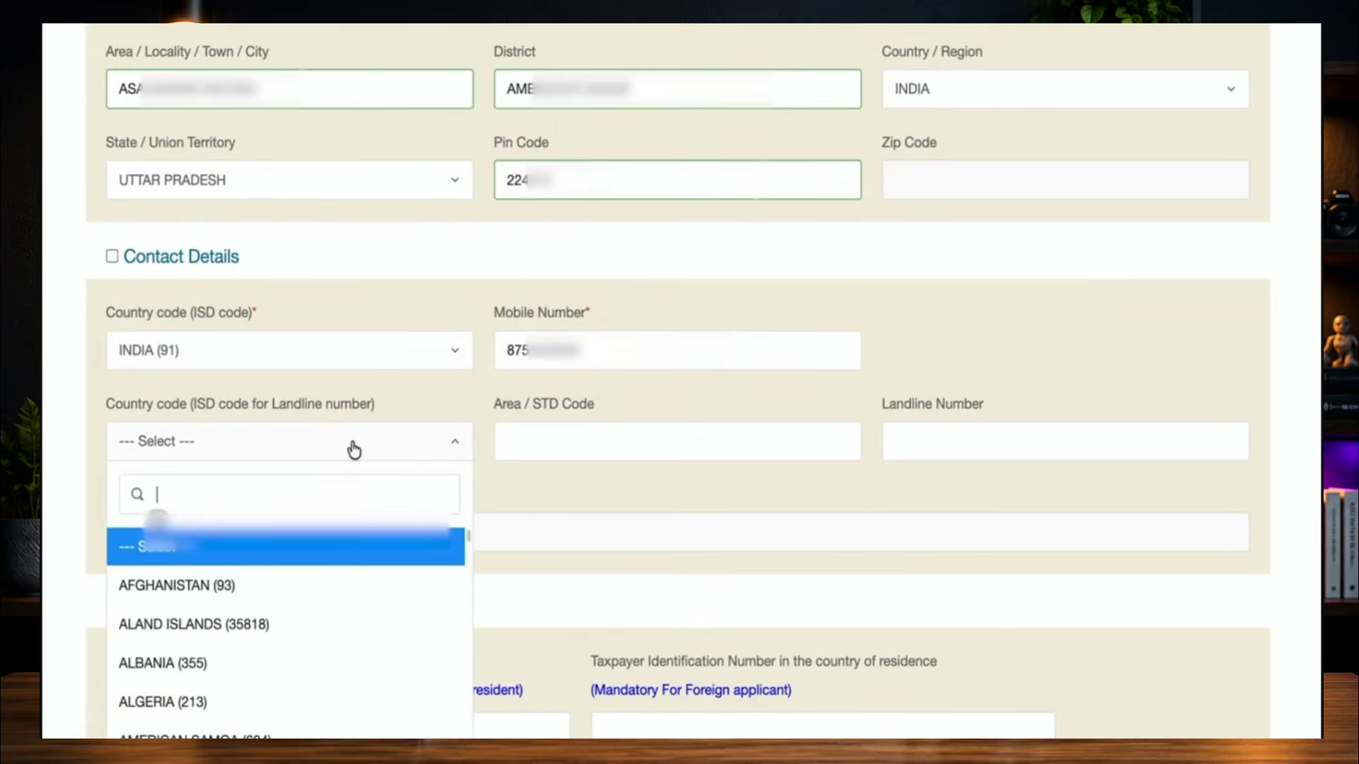
{"action": "left_click", "coordinate": [573, 519]}
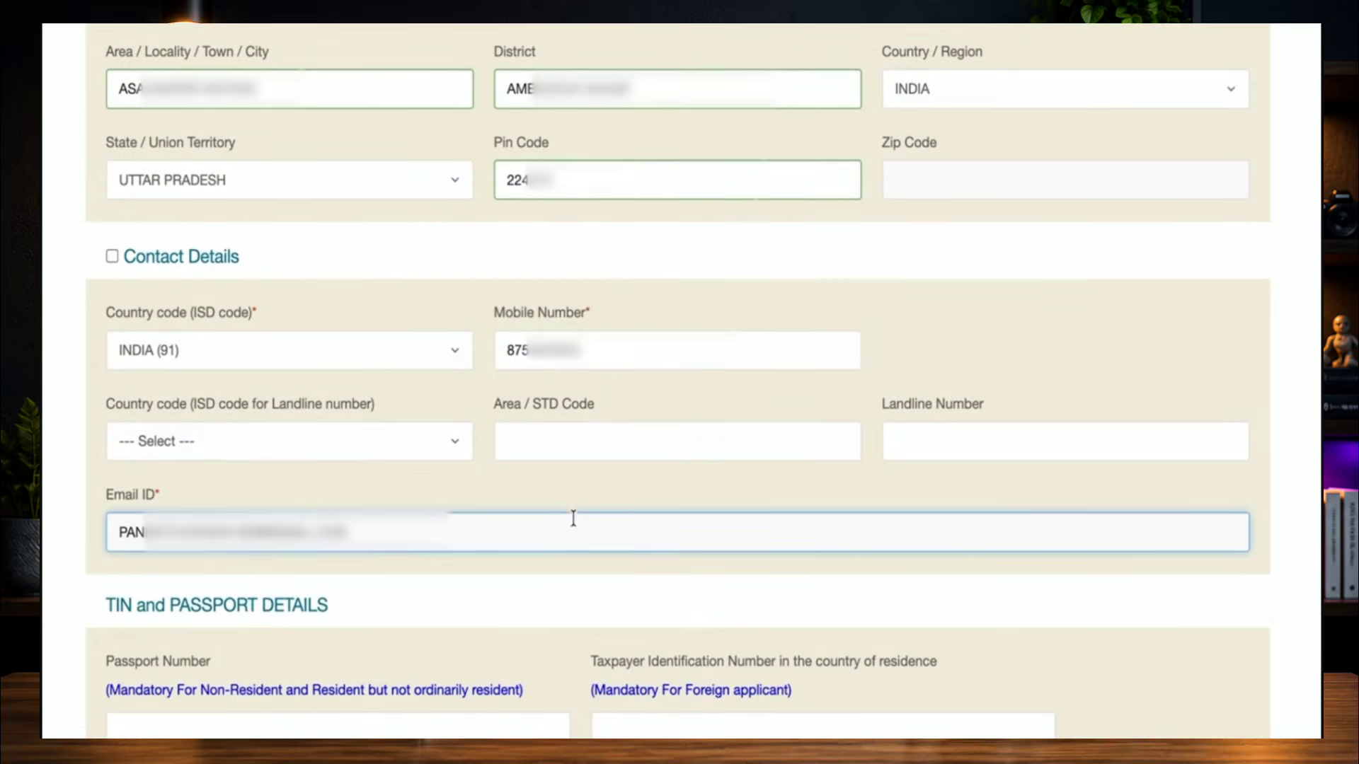
{"action": "left_click", "coordinate": [570, 454]}
{"action": "scroll", "coordinate": [561, 456], "scroll_direction": "down", "scroll_amount": 3}
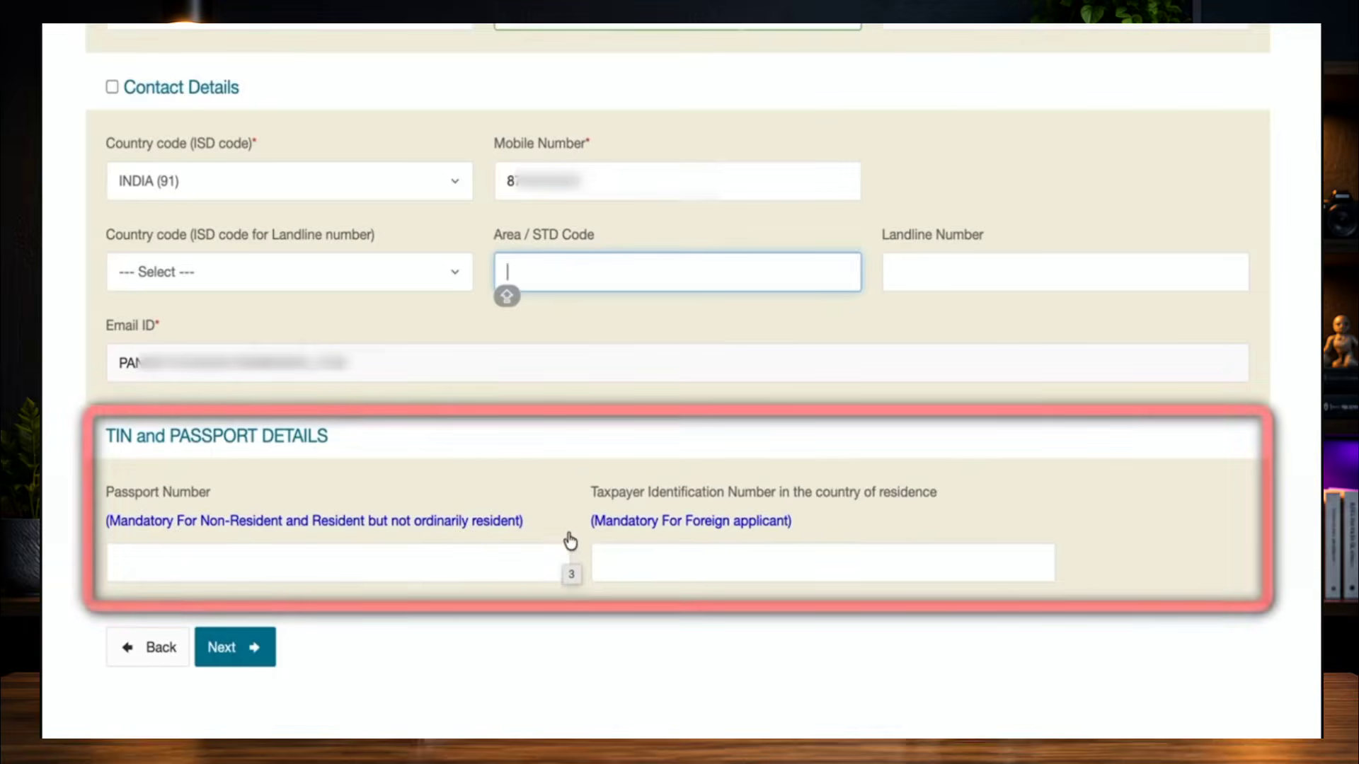
{"action": "left_click", "coordinate": [558, 490]}
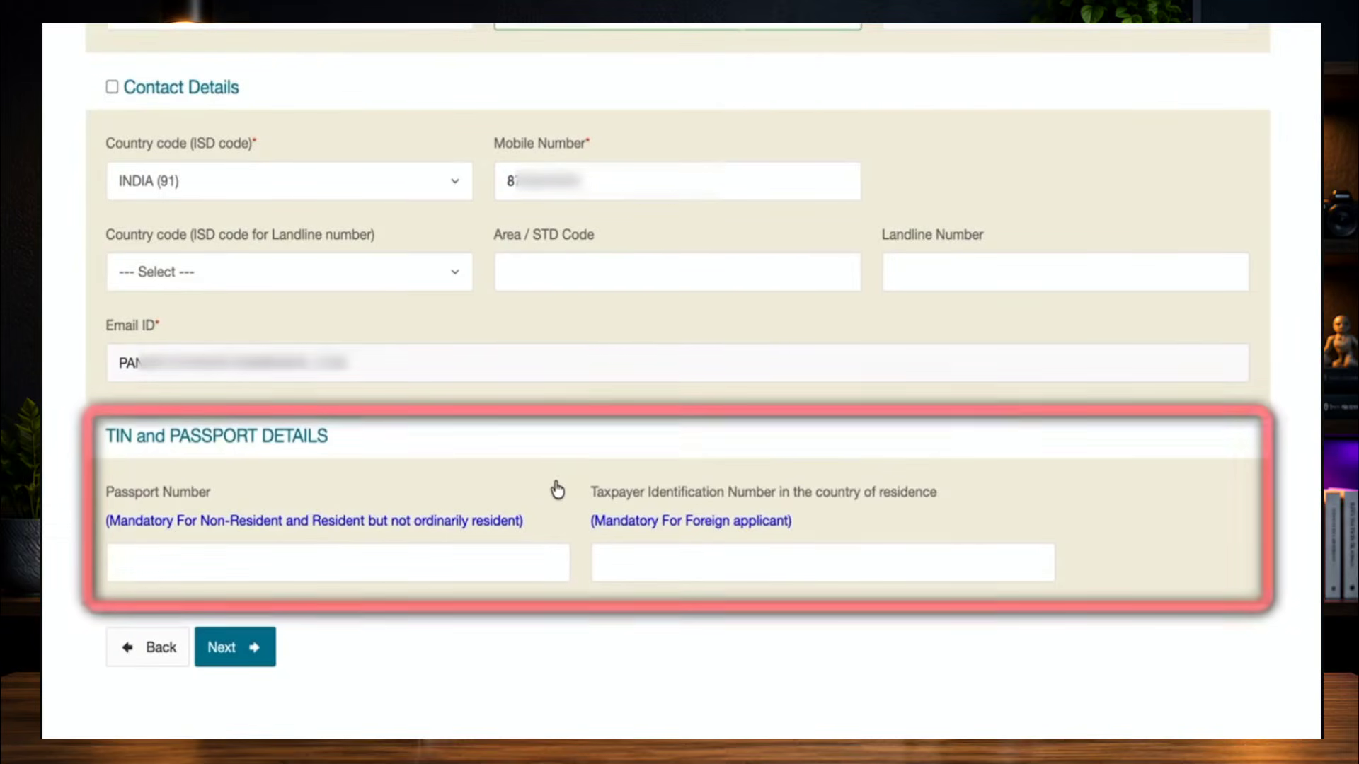
{"action": "left_click", "coordinate": [258, 647]}
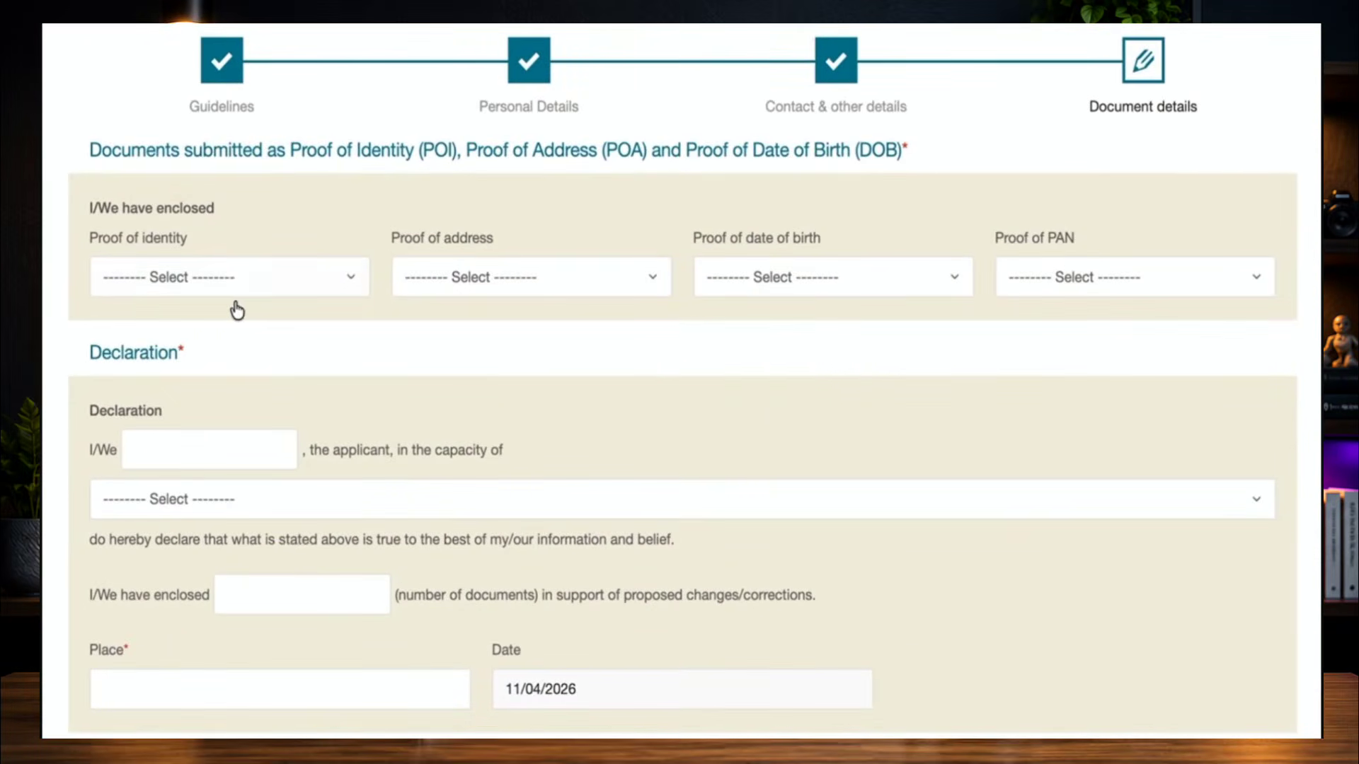
- Set proof of identity to AADHAAR Card issued by the Unique Identification Authority of India
{"action": "left_click", "coordinate": [255, 284]}
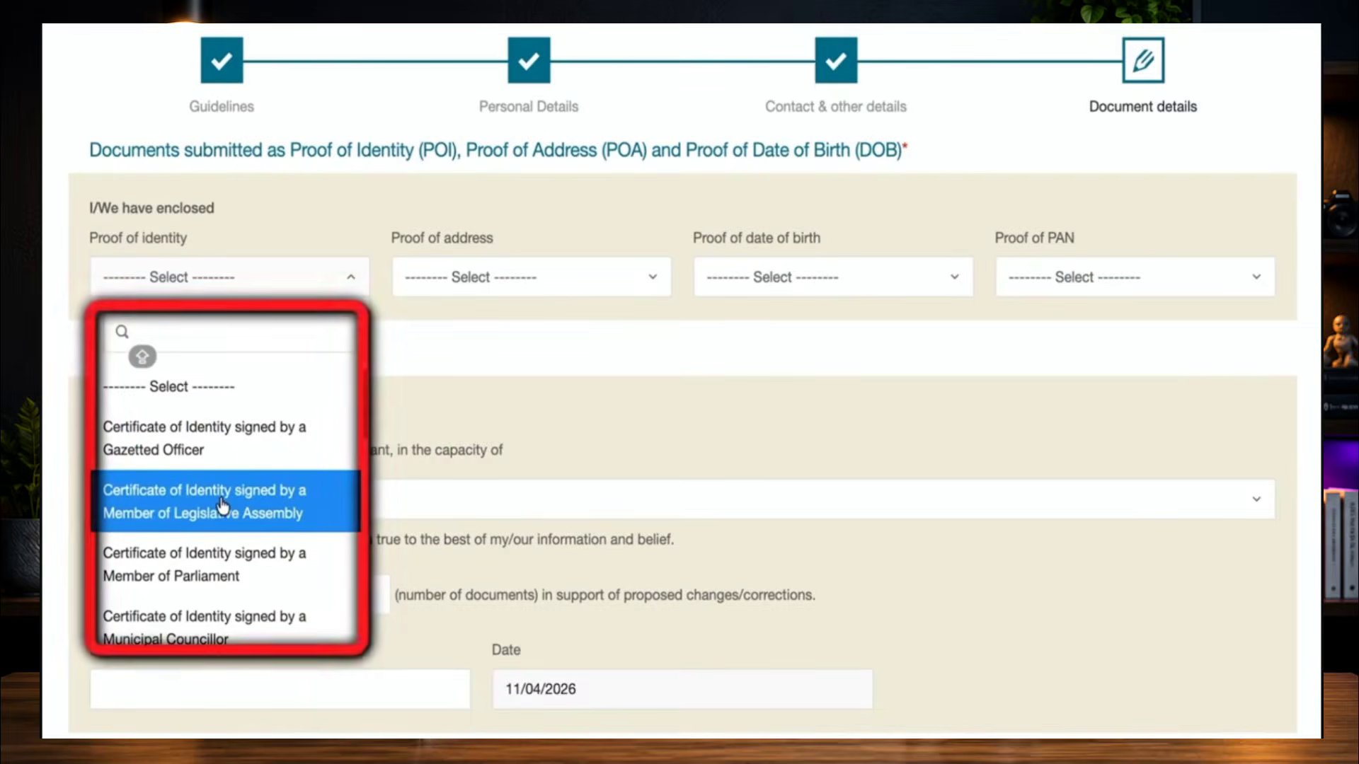
{"action": "scroll", "coordinate": [223, 504], "scroll_direction": "down", "scroll_amount": 3}
{"action": "scroll", "coordinate": [223, 504], "scroll_direction": "down", "scroll_amount": 5}
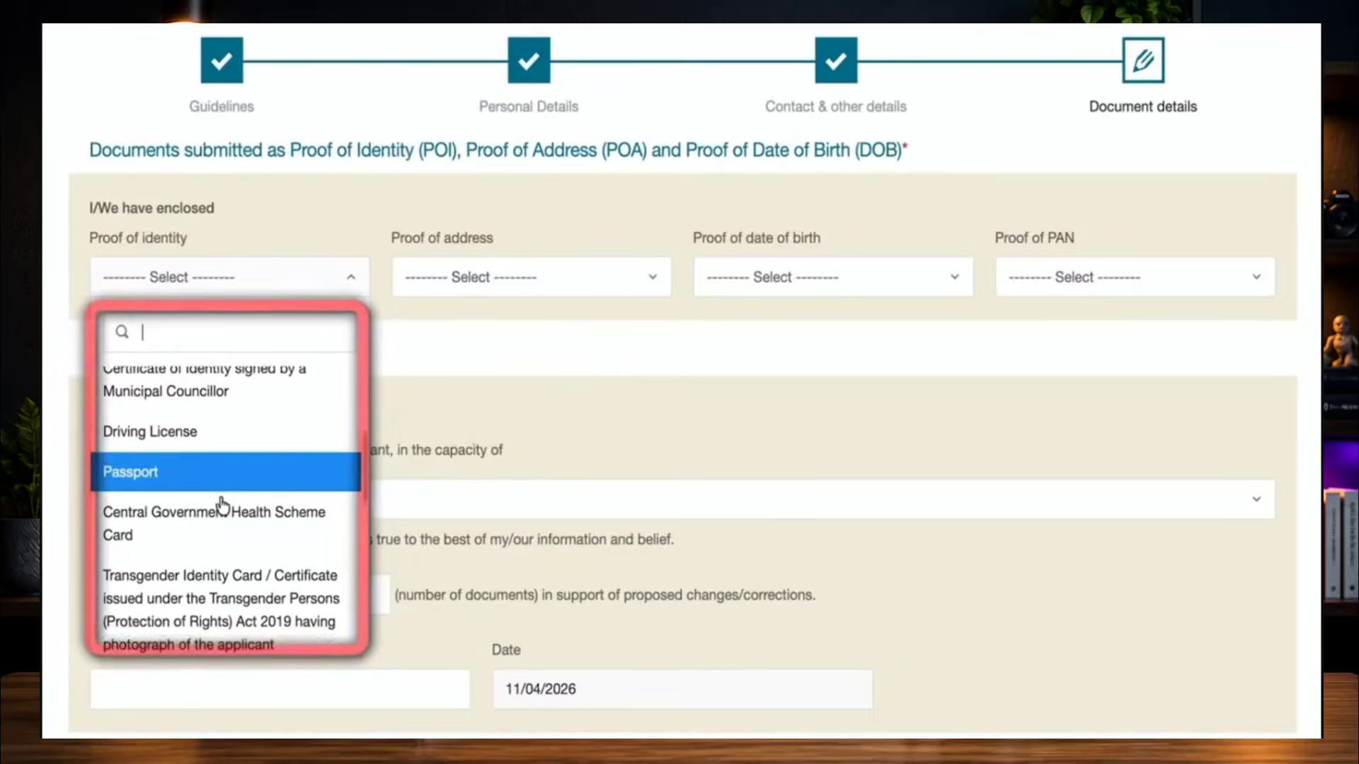
{"action": "scroll", "coordinate": [223, 504], "scroll_direction": "down", "scroll_amount": 5}
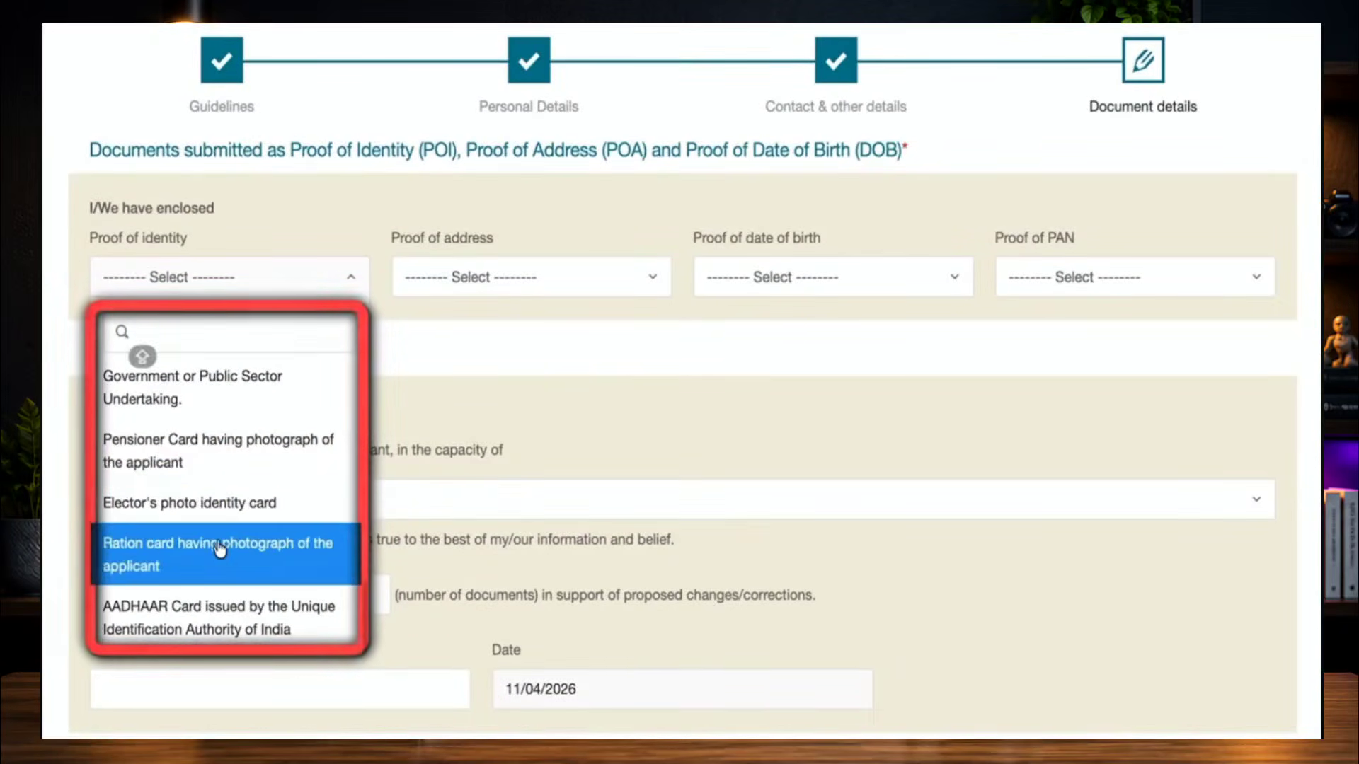
{"action": "left_click", "coordinate": [219, 614]}
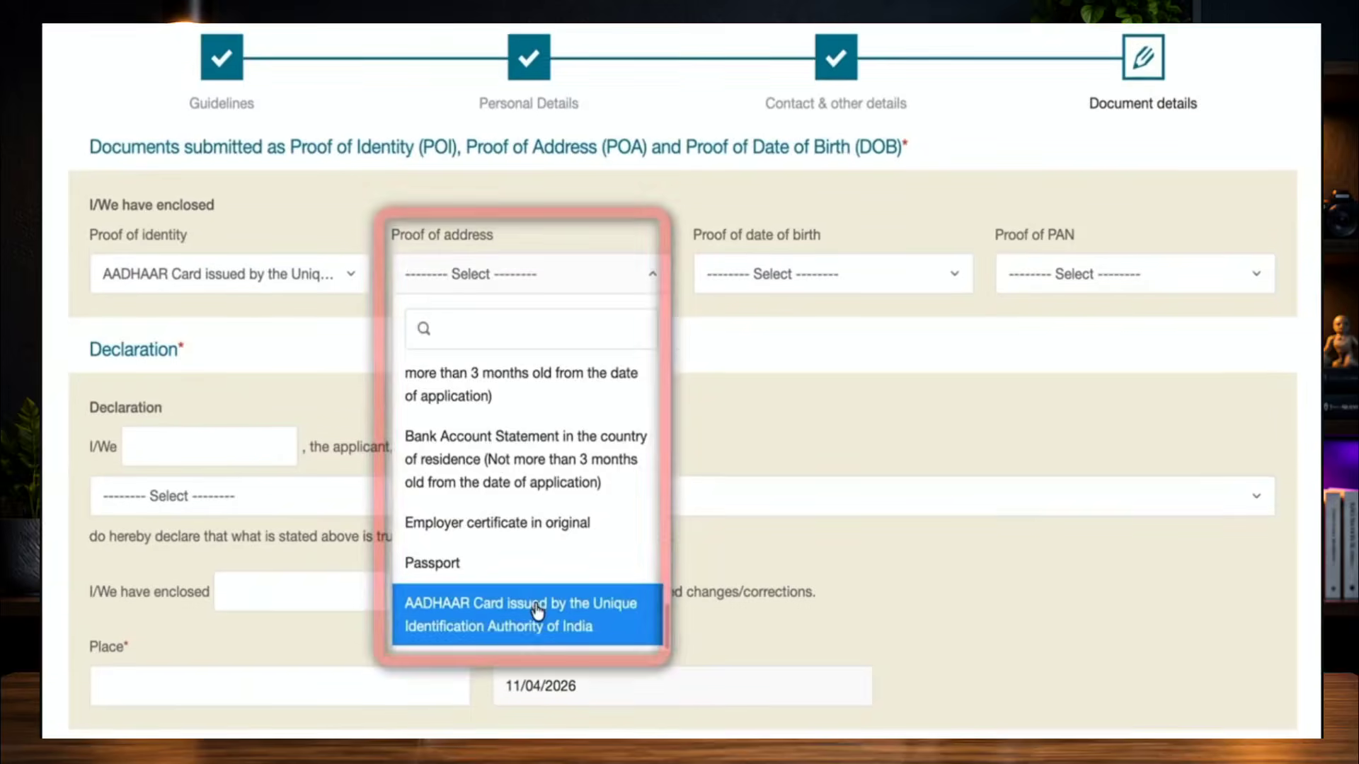
- Set proof of address to AADHAAR Card, proof of date of birth to Matriculation Marksheet of recognised board, and proof of PAN to No Document
{"action": "left_click", "coordinate": [538, 610]}
{"action": "left_click", "coordinate": [846, 275]}
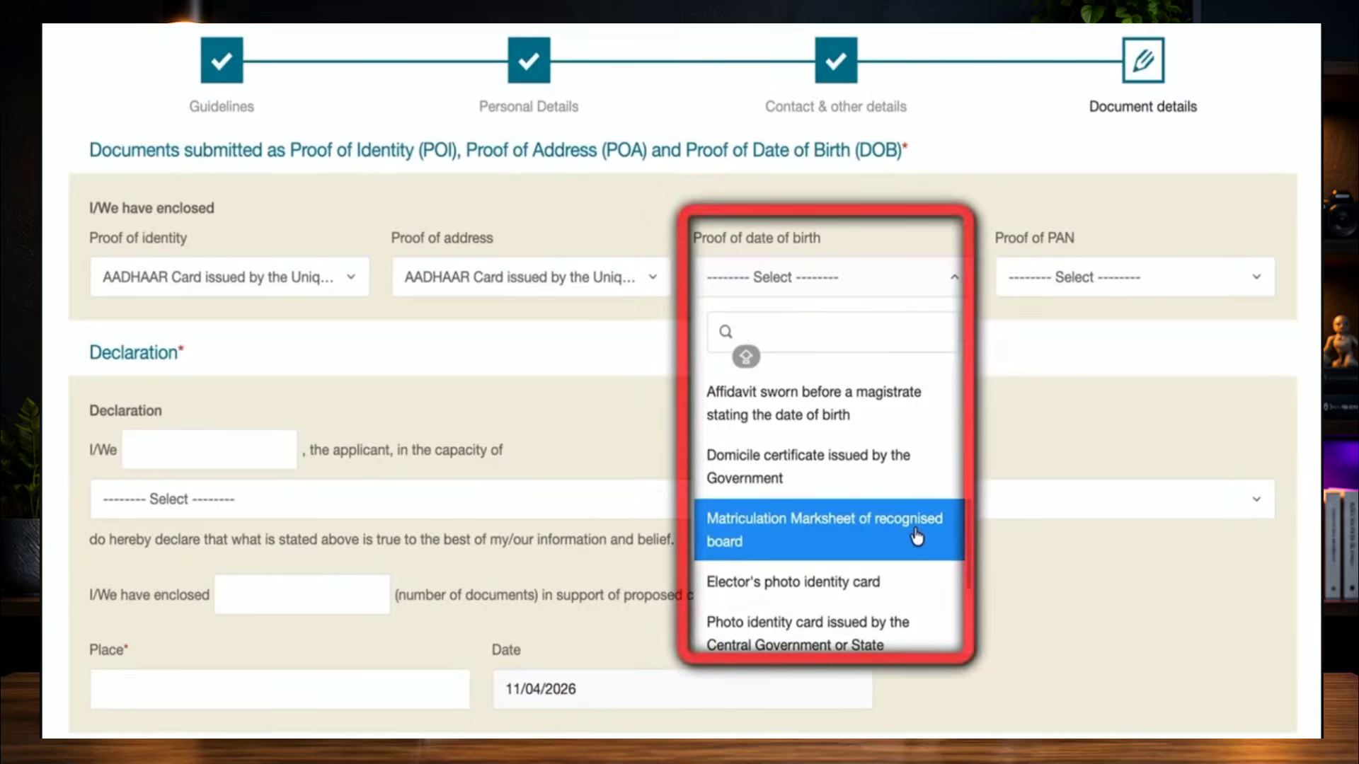
{"action": "left_click", "coordinate": [917, 538]}
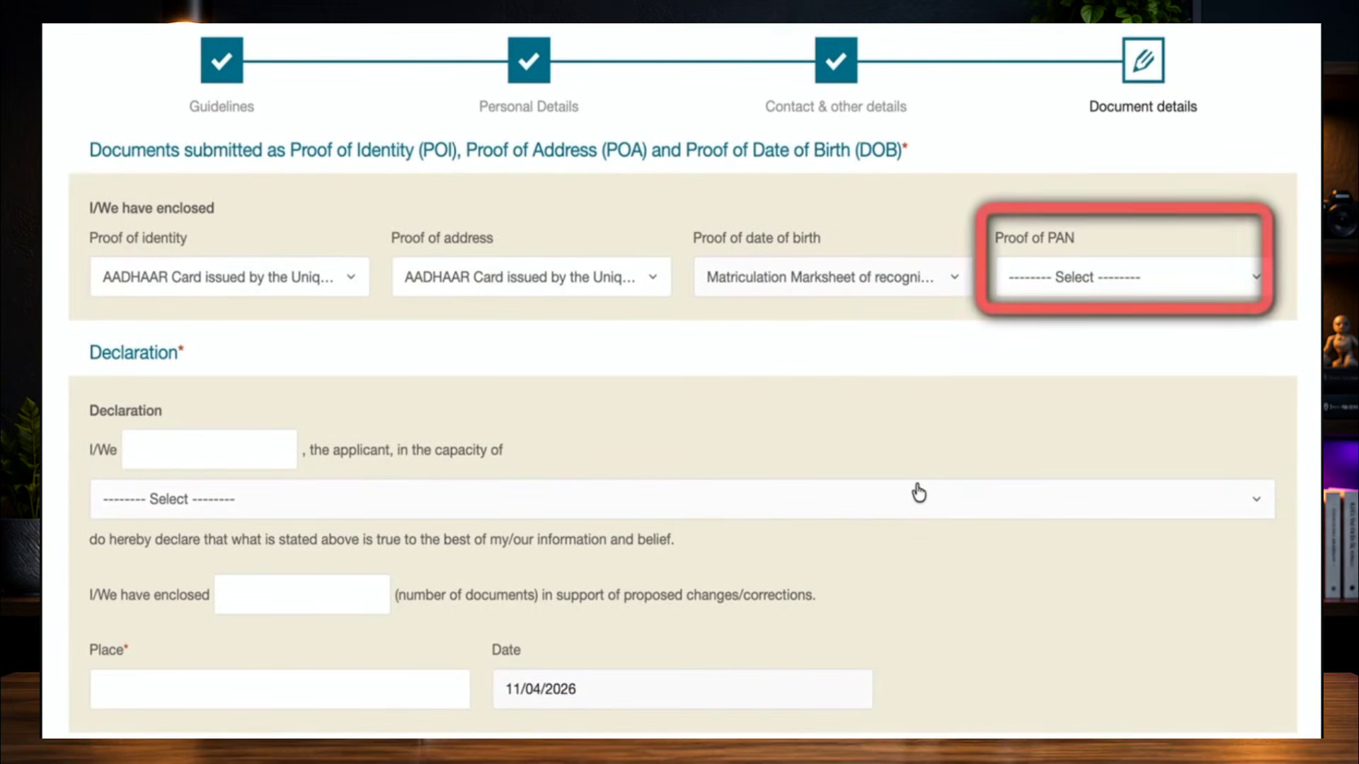
{"action": "left_click", "coordinate": [1090, 279]}
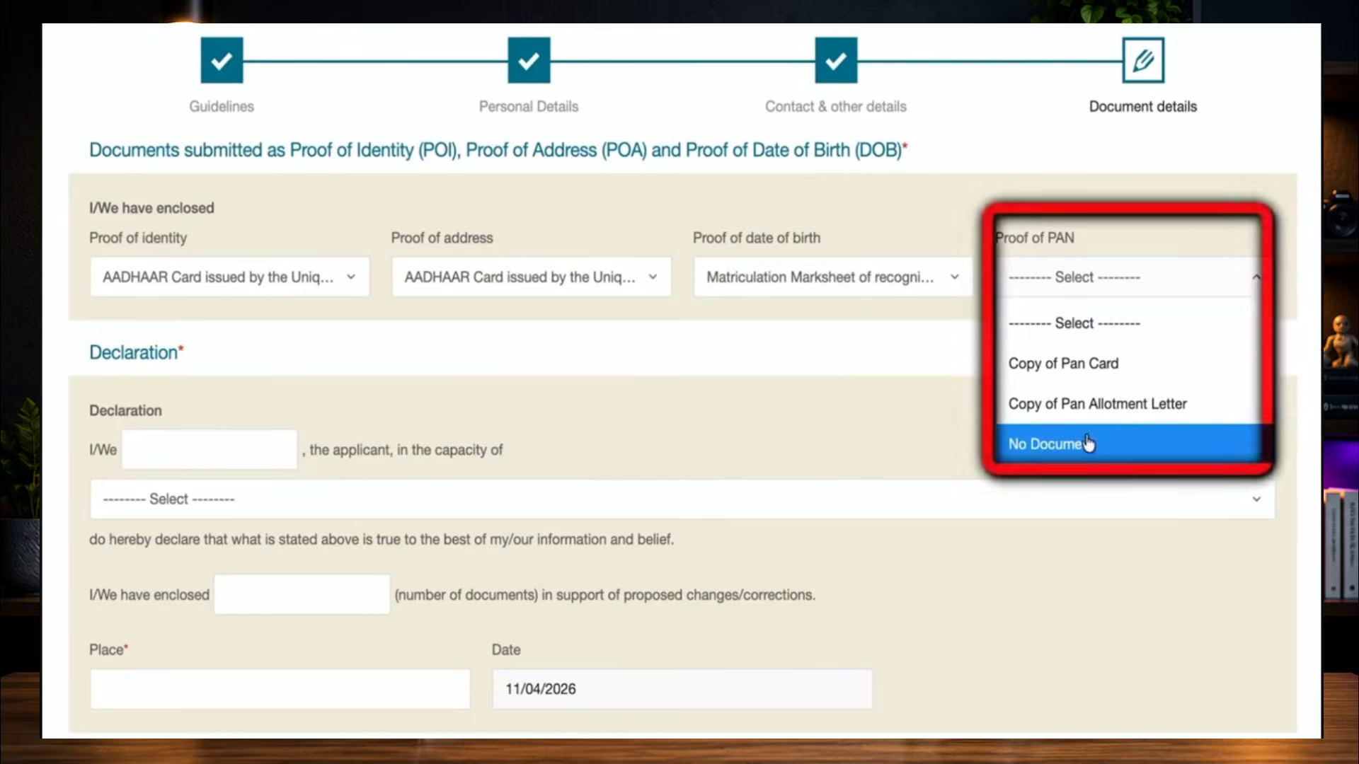
{"action": "scroll", "coordinate": [686, 389], "scroll_direction": "down", "scroll_amount": 2}
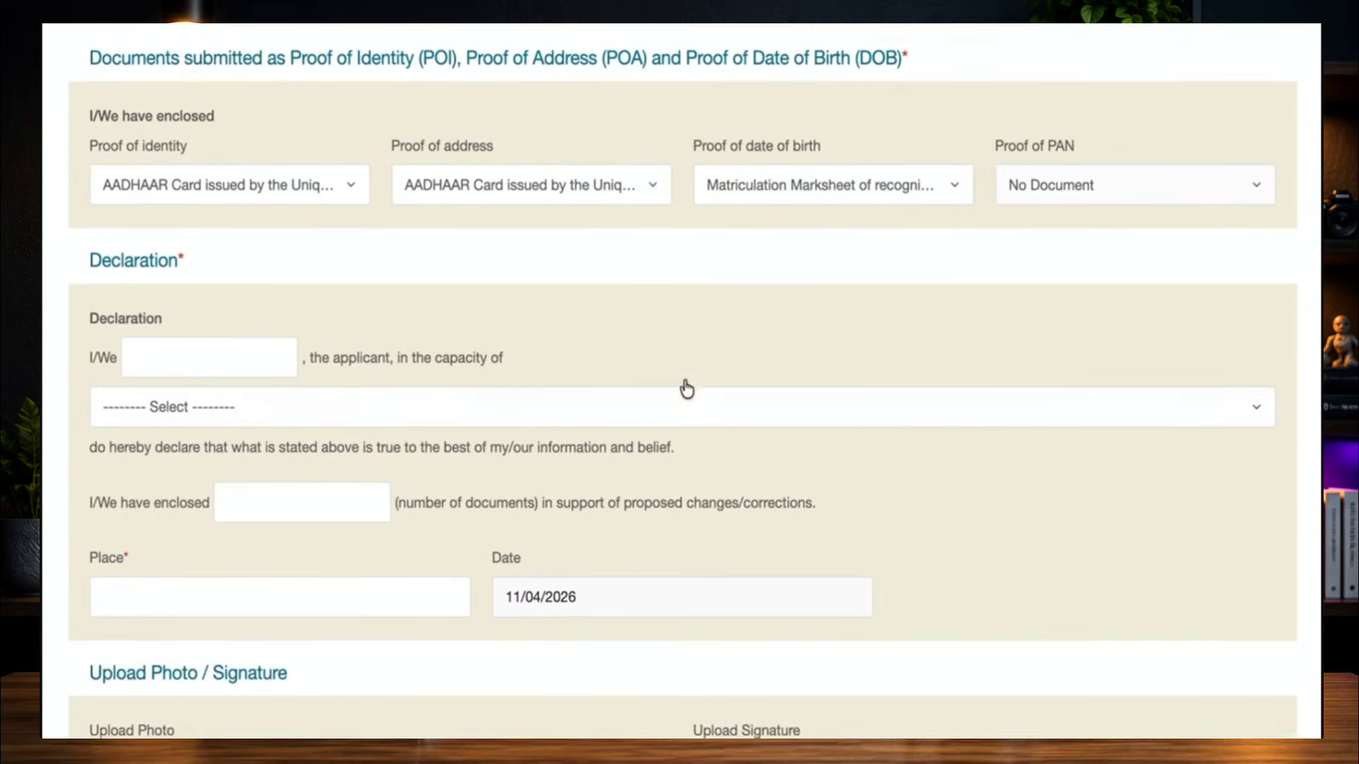
- Enter the applicant's name in the declaration and set the capacity to Self
{"action": "left_click", "coordinate": [170, 323]}
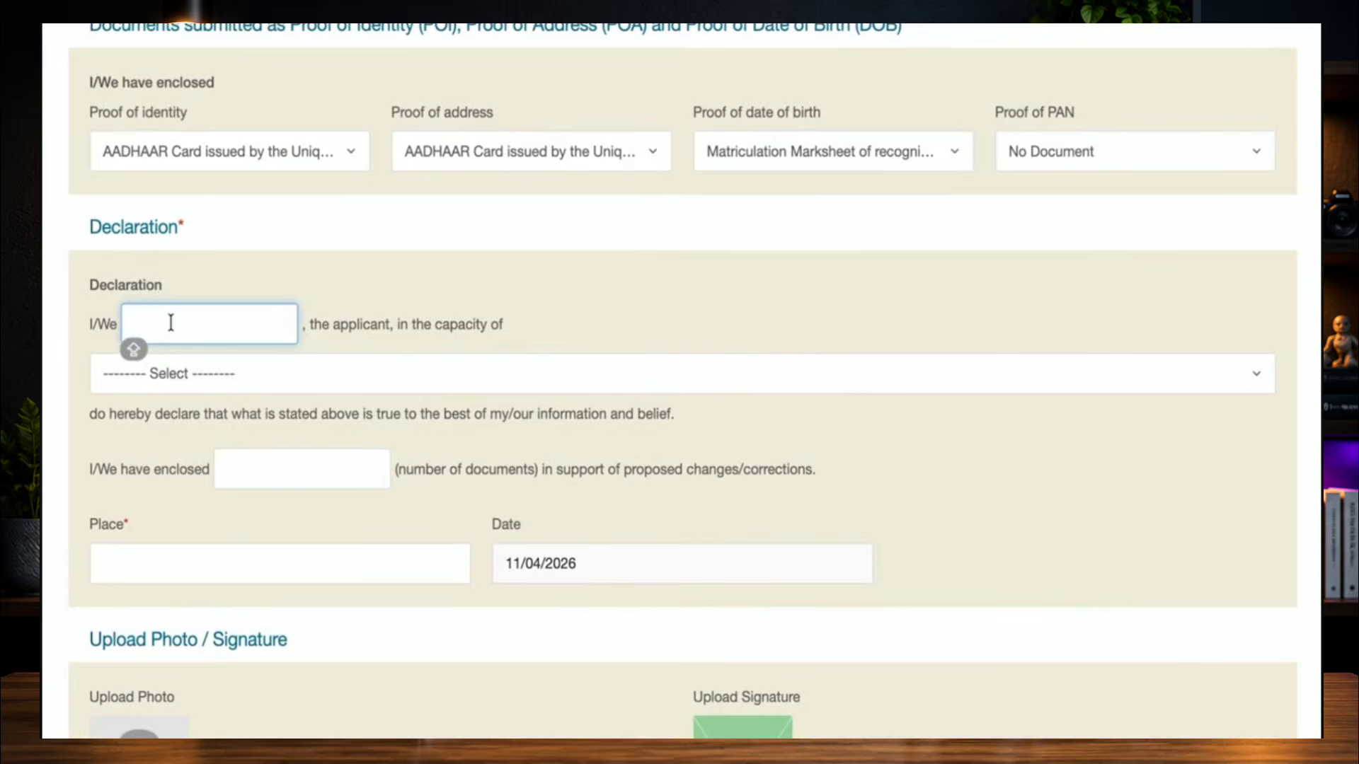
{"action": "type", "text": "CH"}
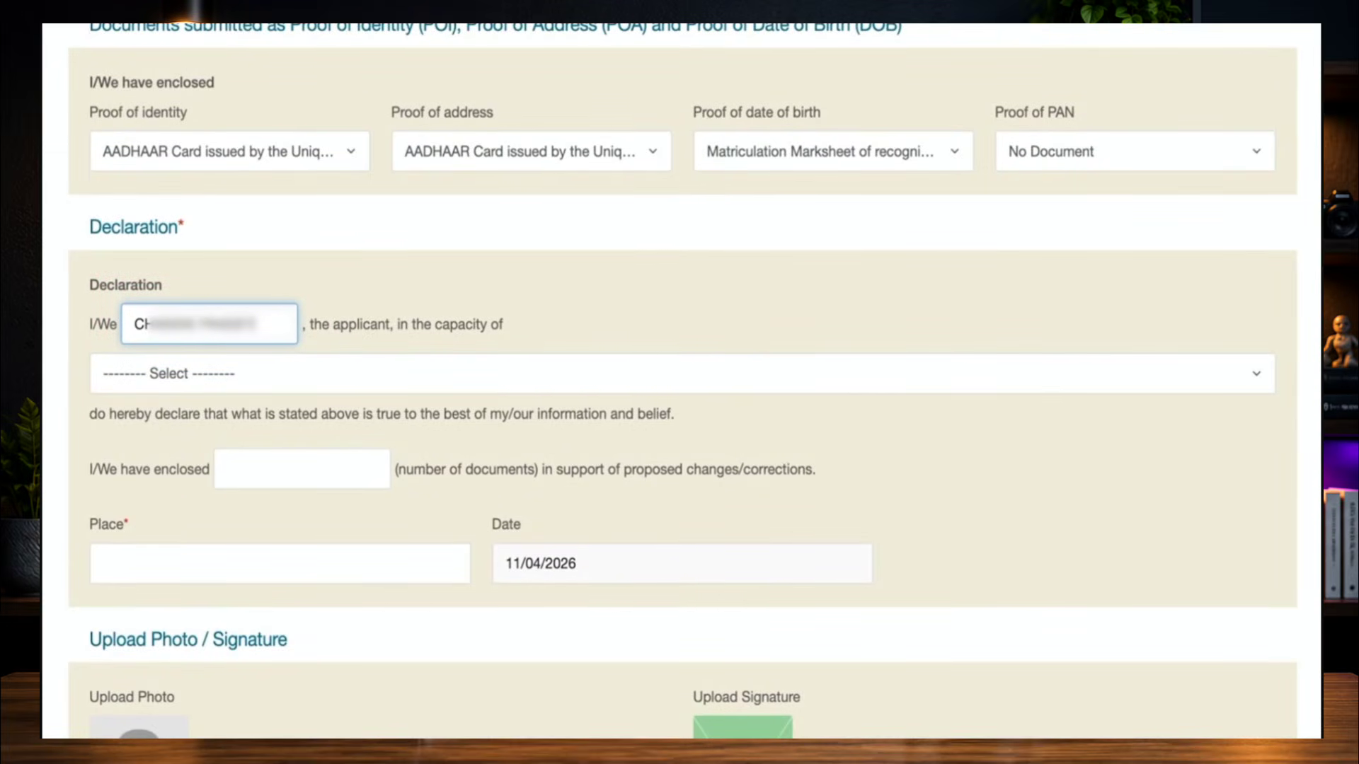
{"action": "left_click", "coordinate": [522, 376]}
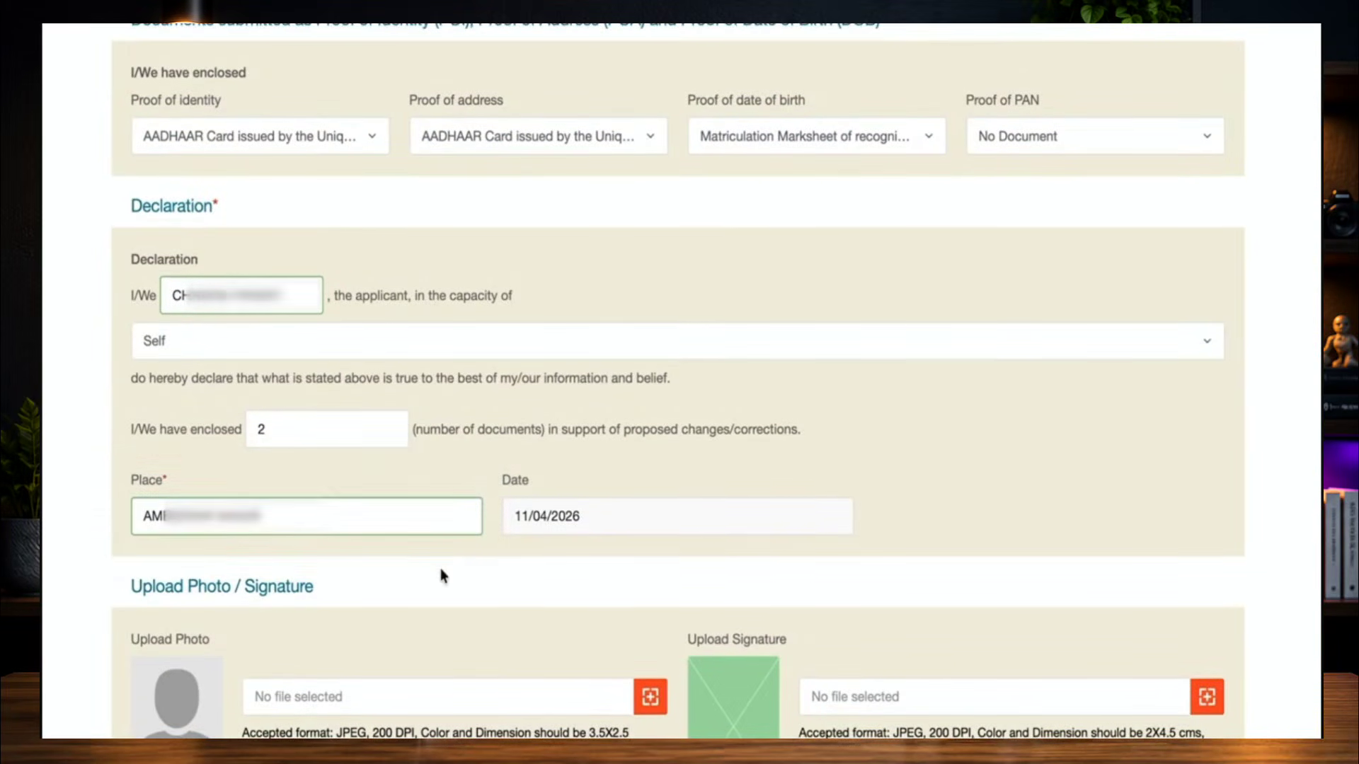
- Upload the applicant's photo from the Downloads folder
{"action": "scroll", "coordinate": [440, 567], "scroll_direction": "down", "scroll_amount": 1}
{"action": "scroll", "coordinate": [440, 573], "scroll_direction": "down", "scroll_amount": 3}
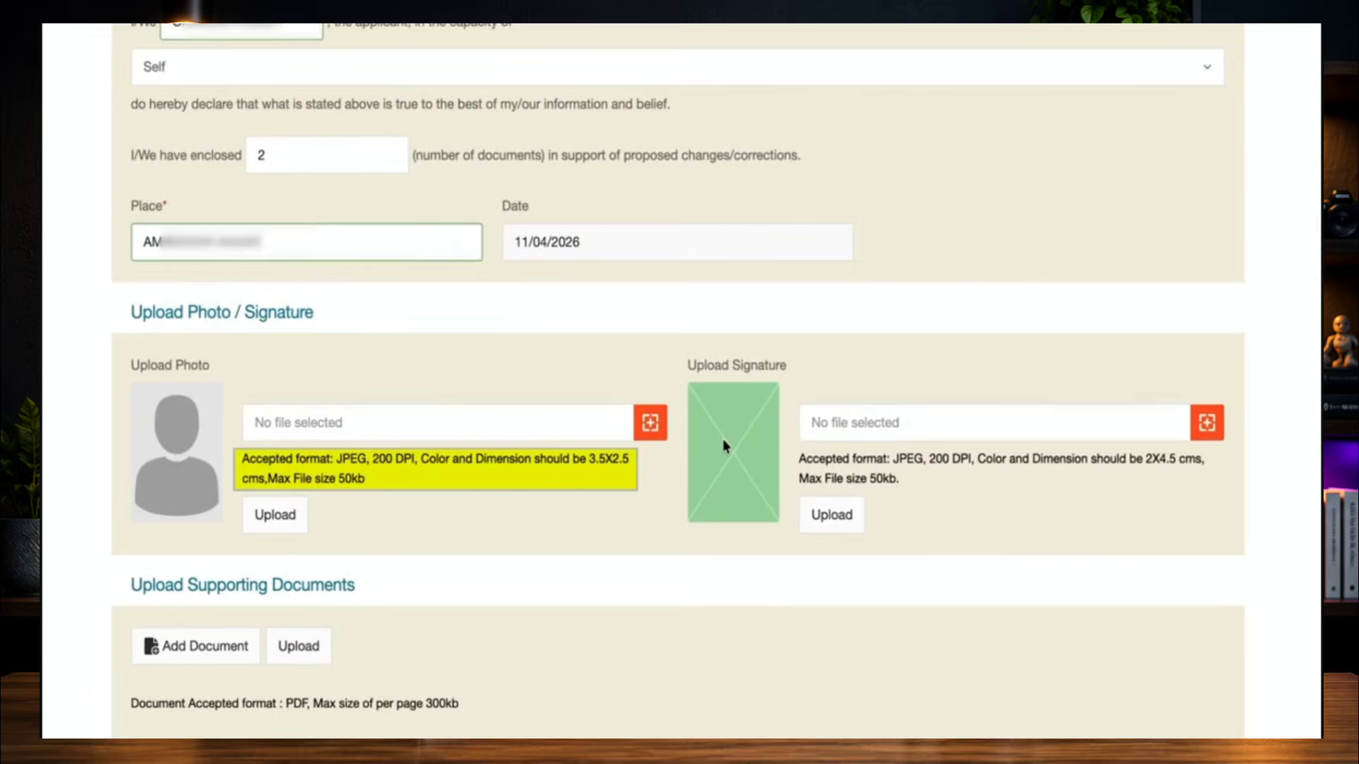
{"action": "left_click", "coordinate": [649, 423]}
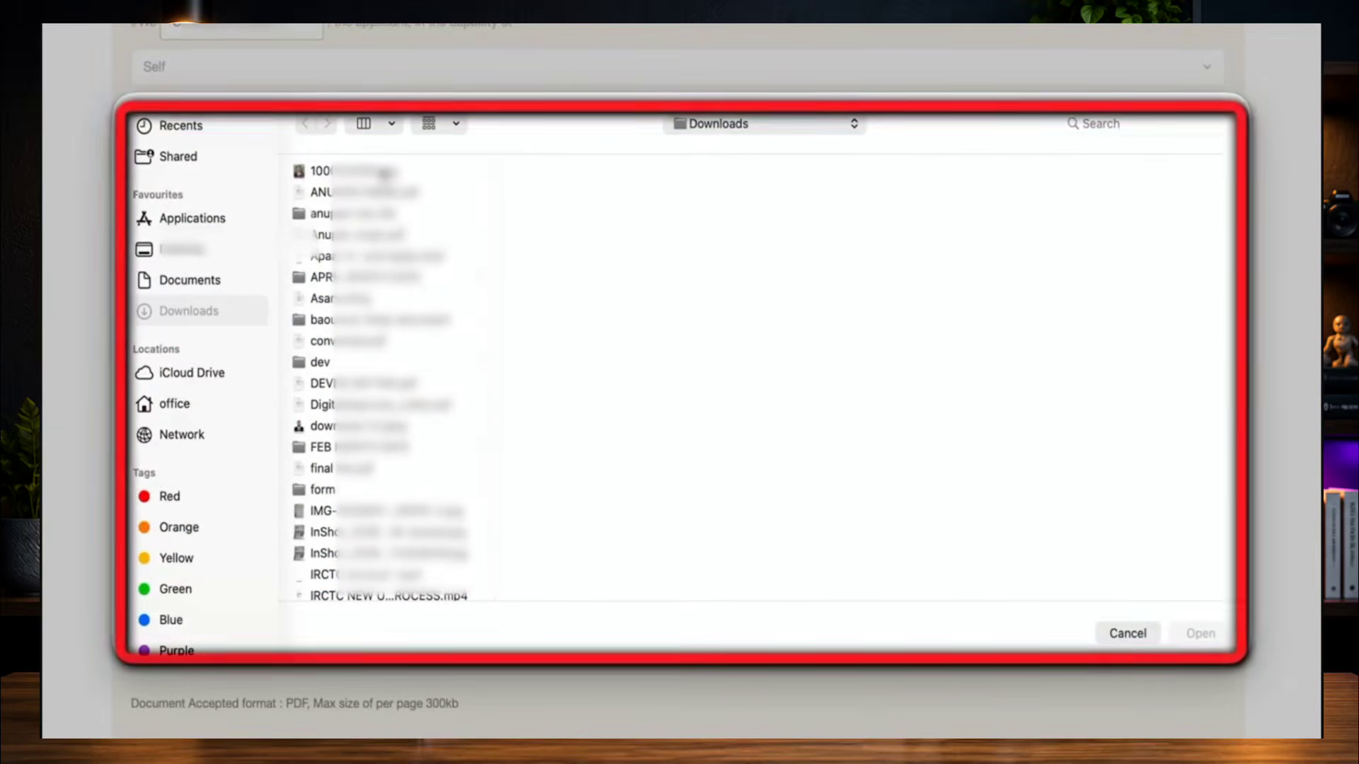
{"action": "left_click", "coordinate": [383, 173]}
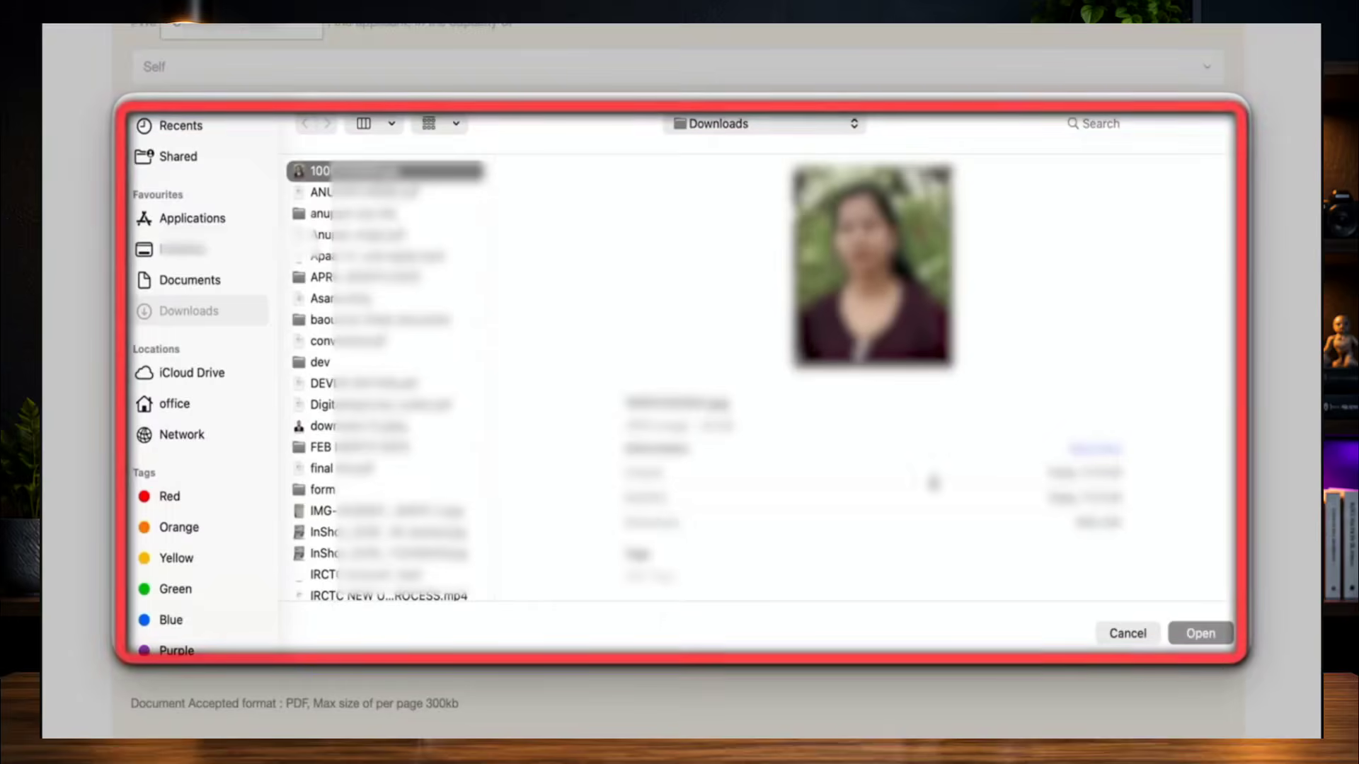
{"action": "left_click", "coordinate": [1203, 634]}
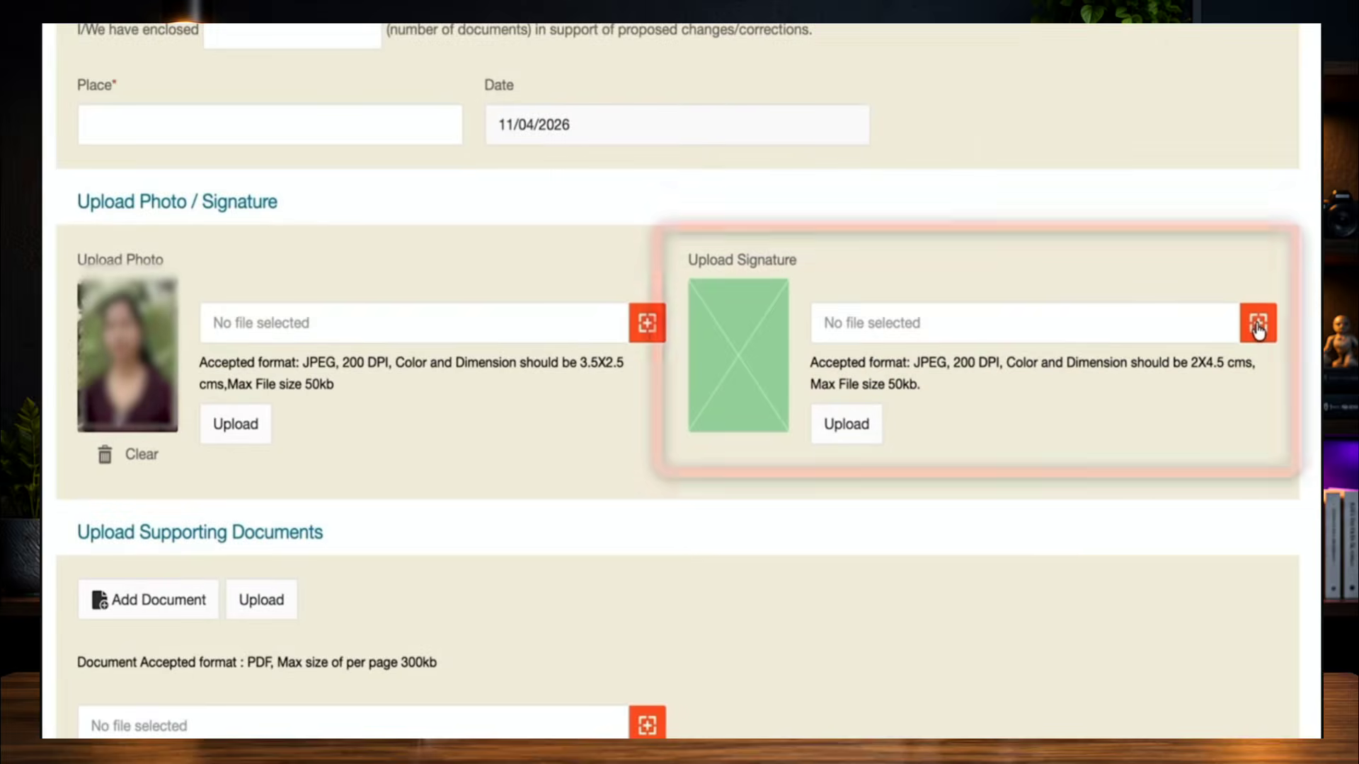
- Choose the signature image from Downloads and upload it as the applicant's signature
{"action": "left_click", "coordinate": [1258, 324]}
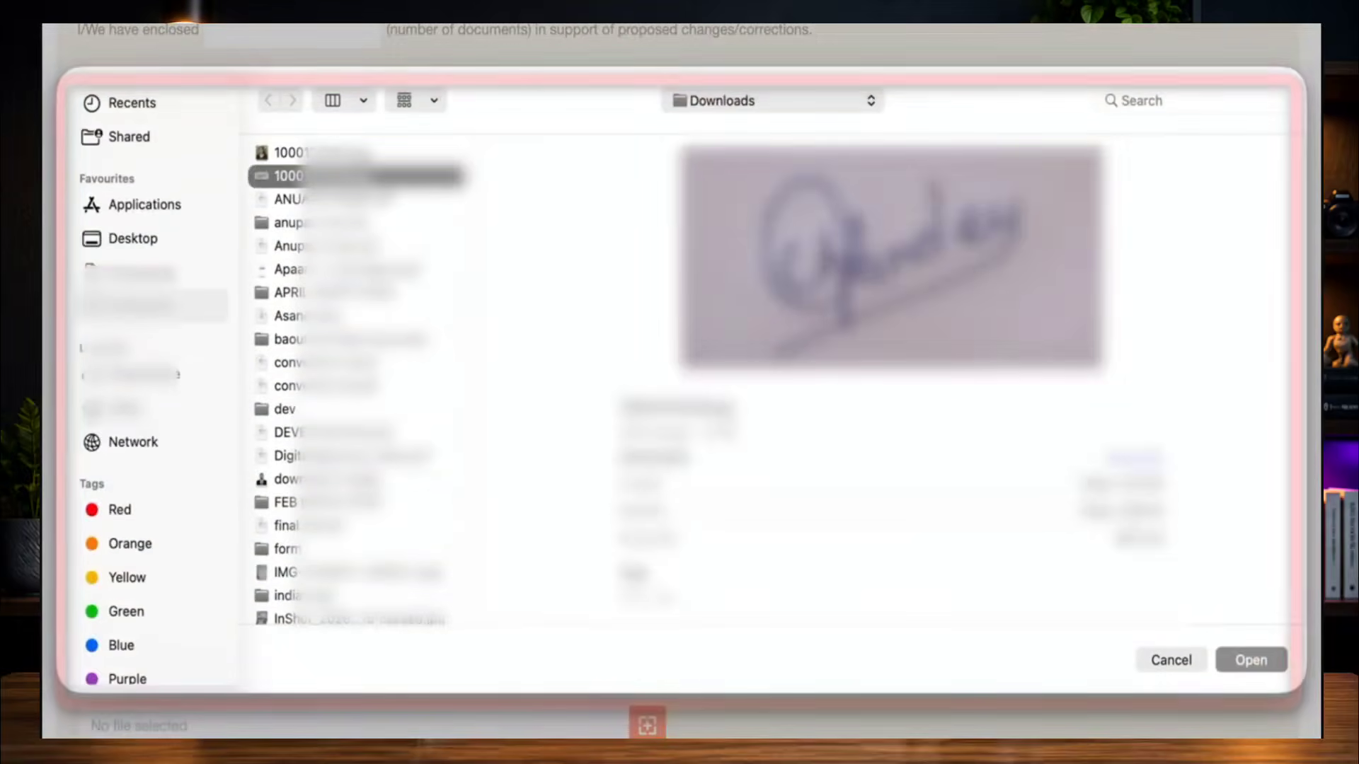
{"action": "left_click", "coordinate": [1250, 659]}
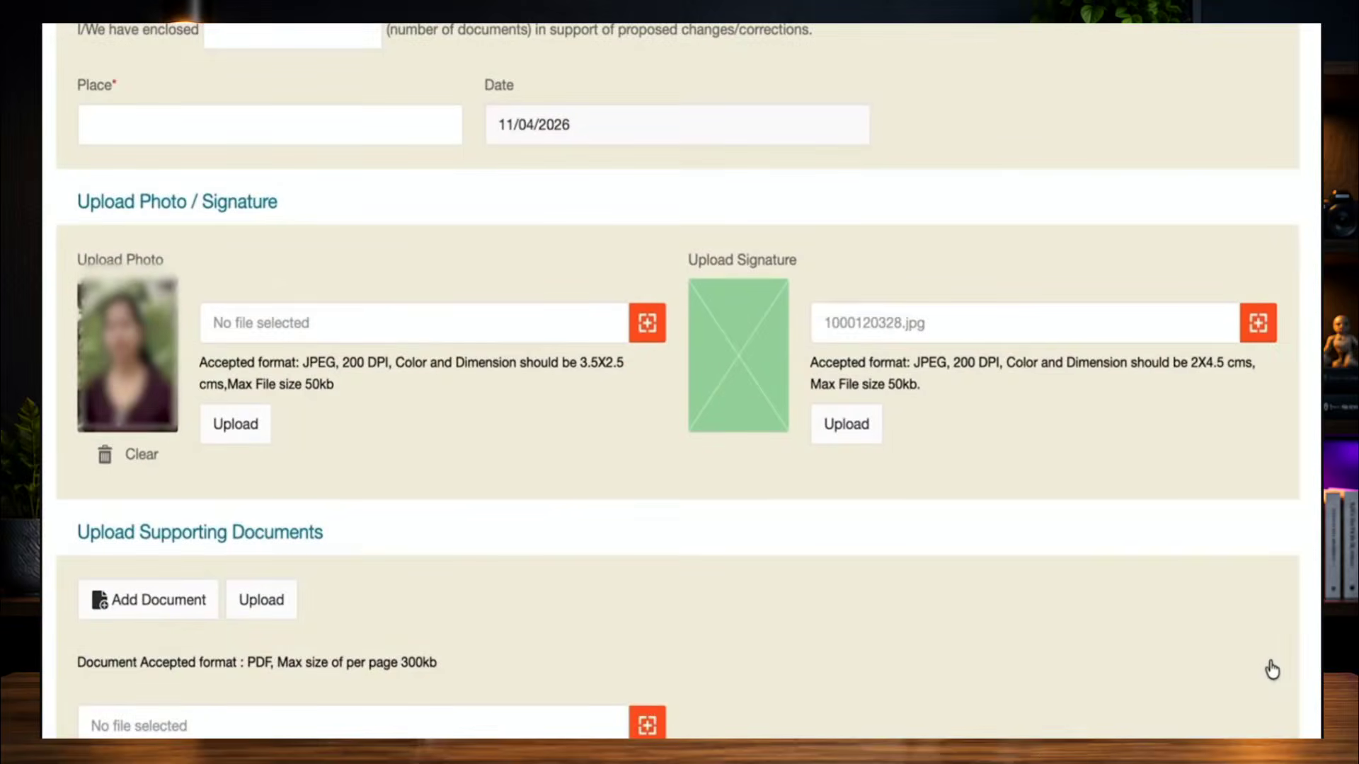
{"action": "left_click", "coordinate": [848, 425]}
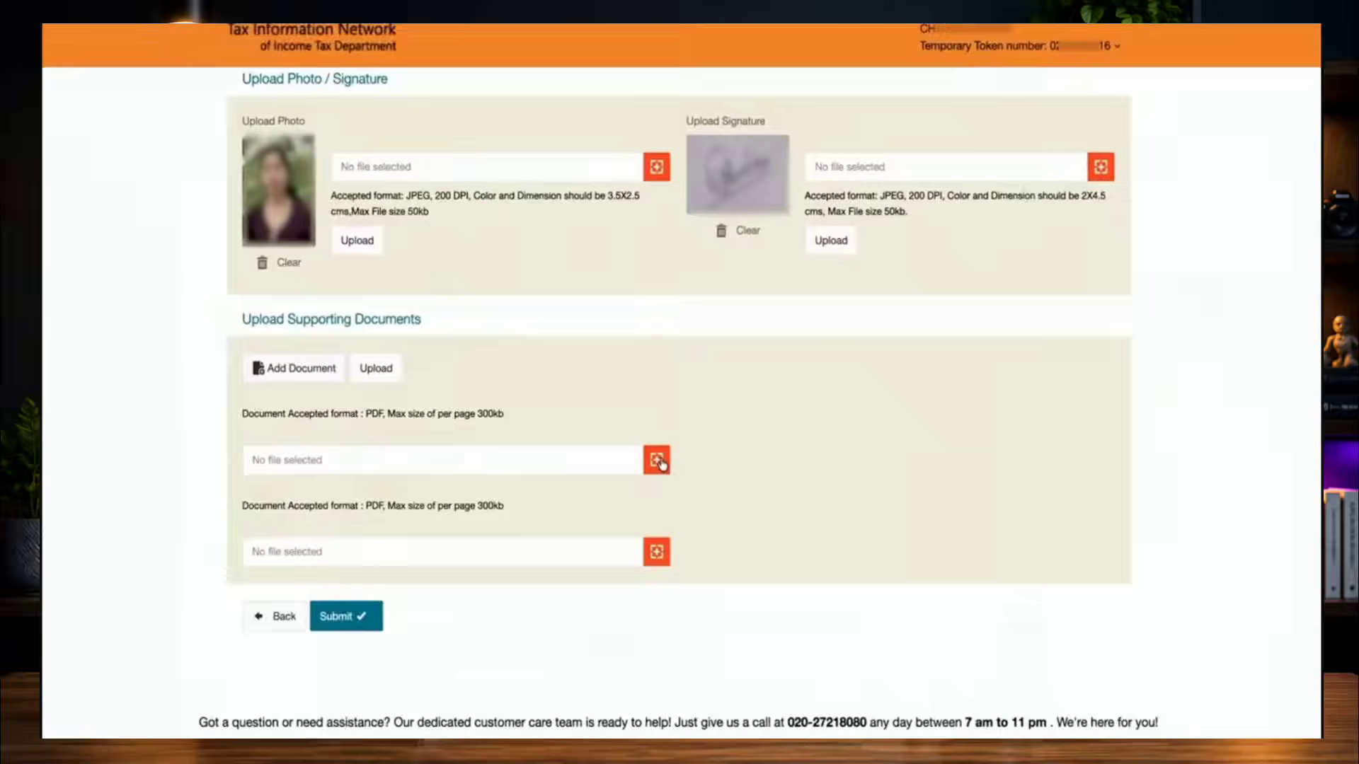
- Attach two supporting PDF documents from Downloads and upload them
{"action": "left_click", "coordinate": [648, 487]}
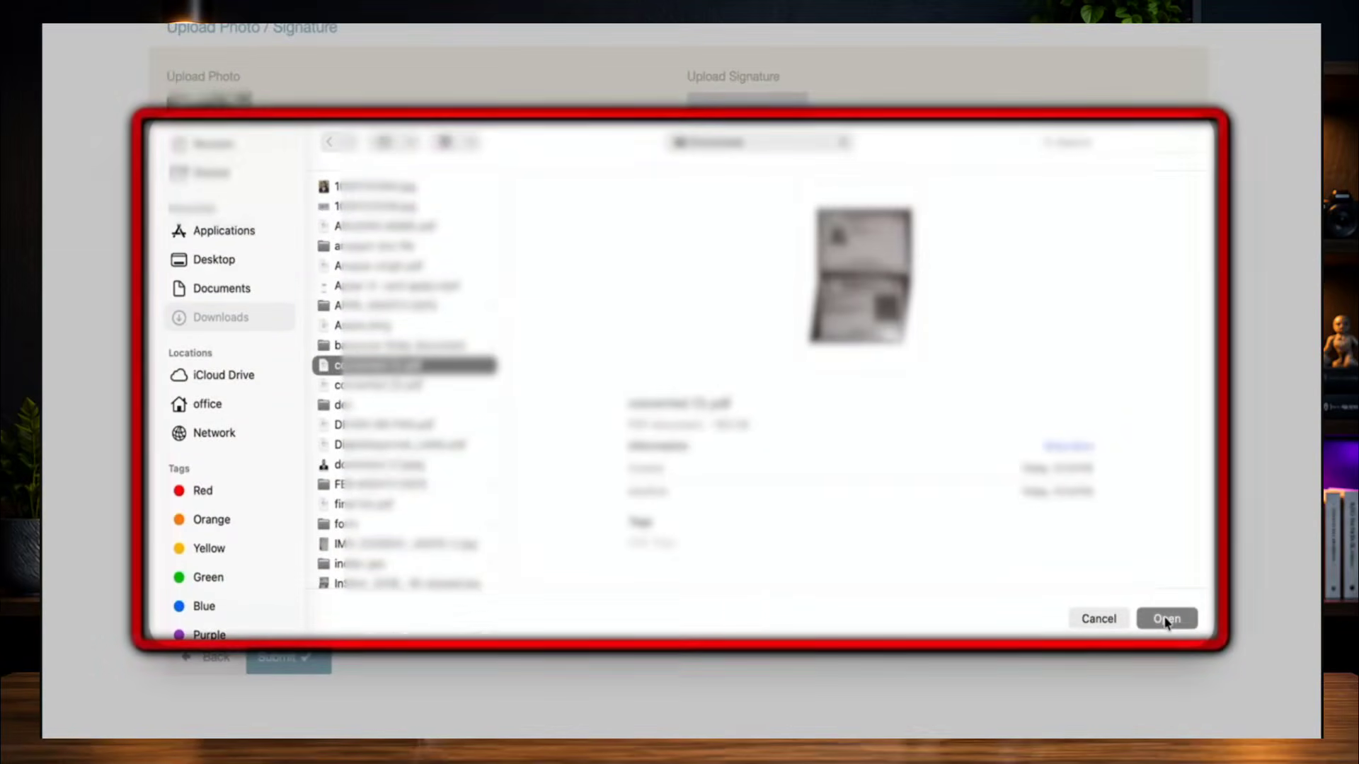
{"action": "left_click", "coordinate": [1166, 618]}
{"action": "left_click", "coordinate": [321, 368]}
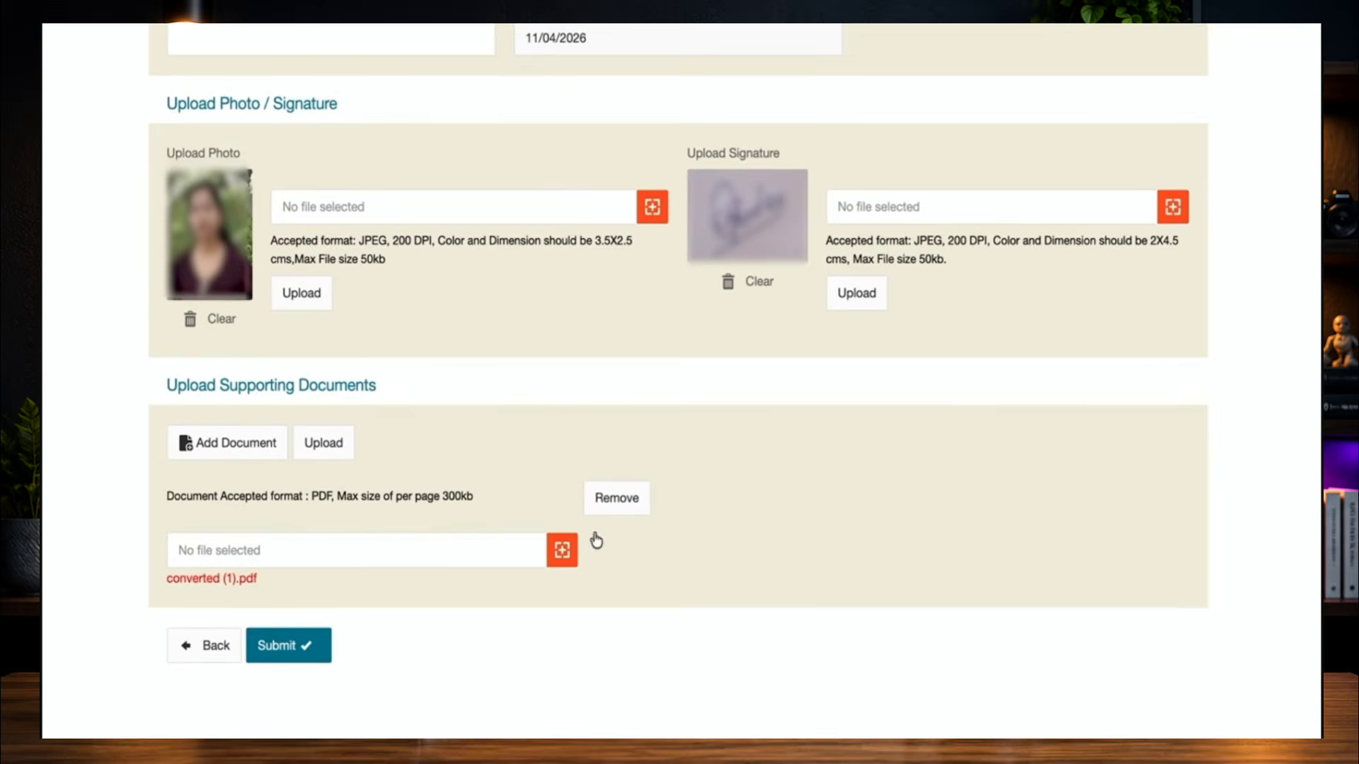
{"action": "left_click", "coordinate": [562, 551]}
{"action": "left_click", "coordinate": [389, 346]}
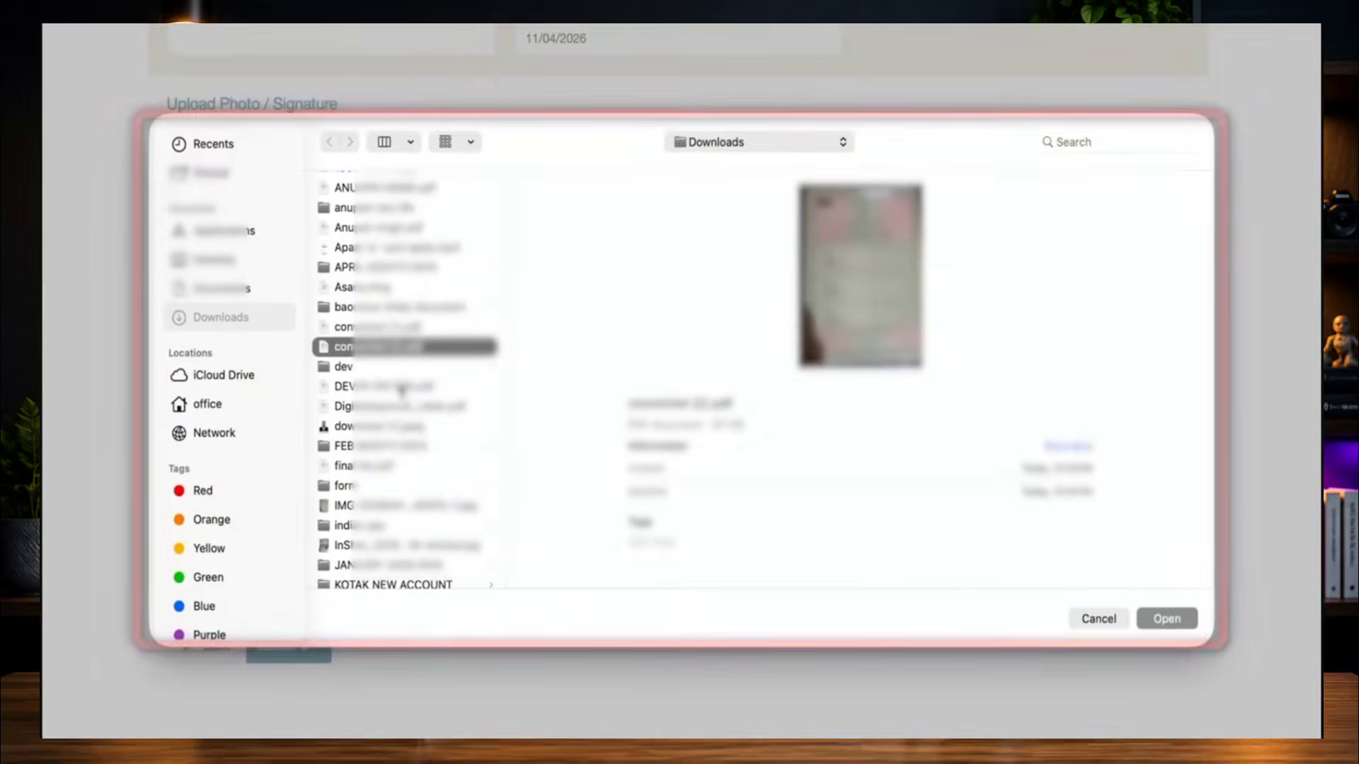
{"action": "left_click", "coordinate": [1165, 618]}
{"action": "left_click", "coordinate": [324, 444]}
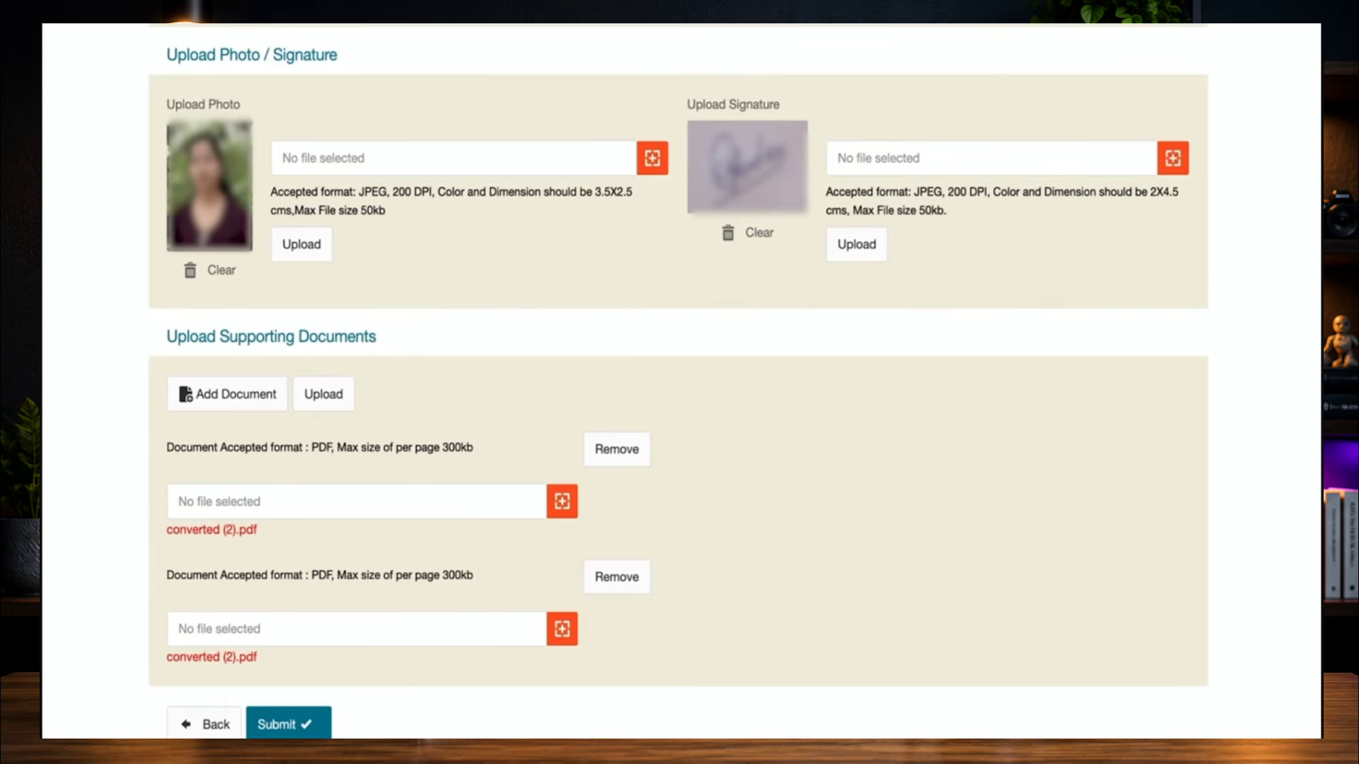
- Submit the form and enter the first eight Aadhaar digits on the confirmation page
{"action": "scroll", "coordinate": [592, 703], "scroll_direction": "down", "scroll_amount": 1}
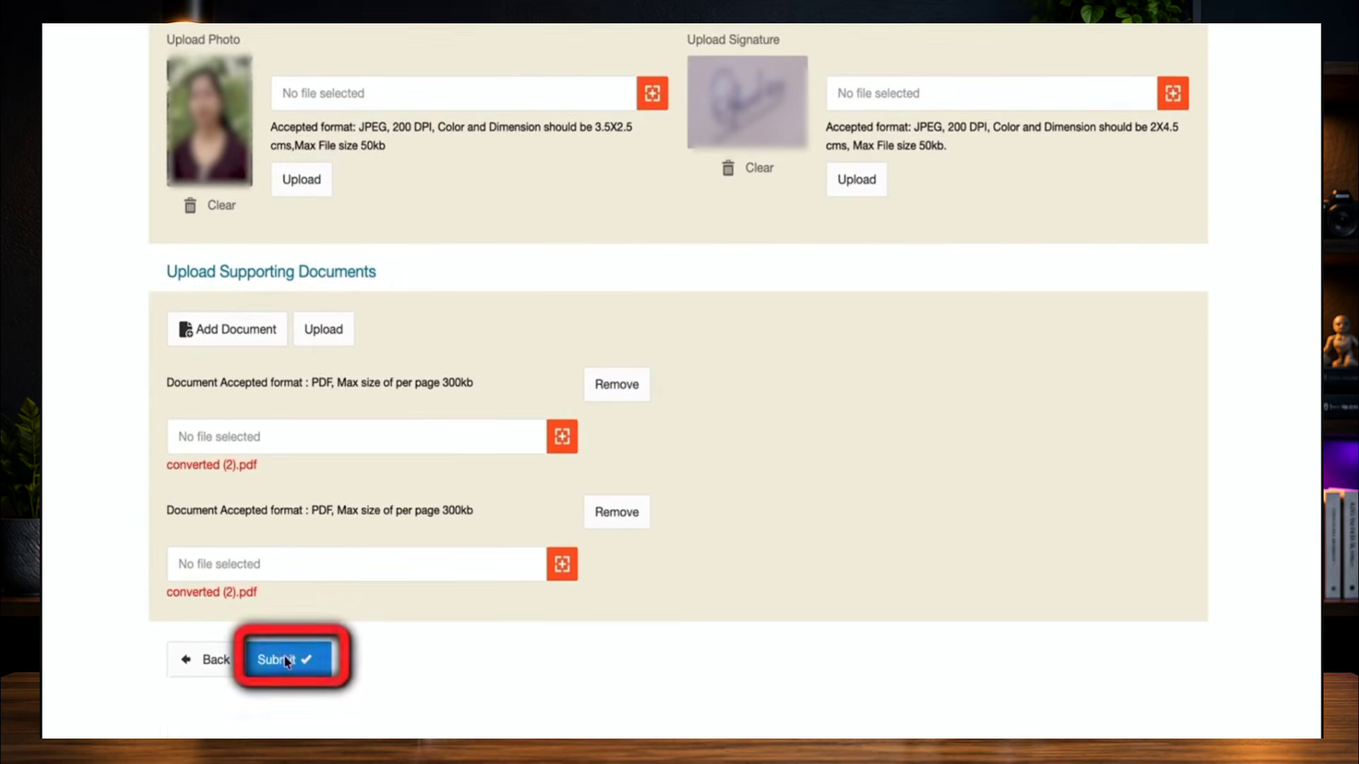
{"action": "left_click", "coordinate": [286, 659]}
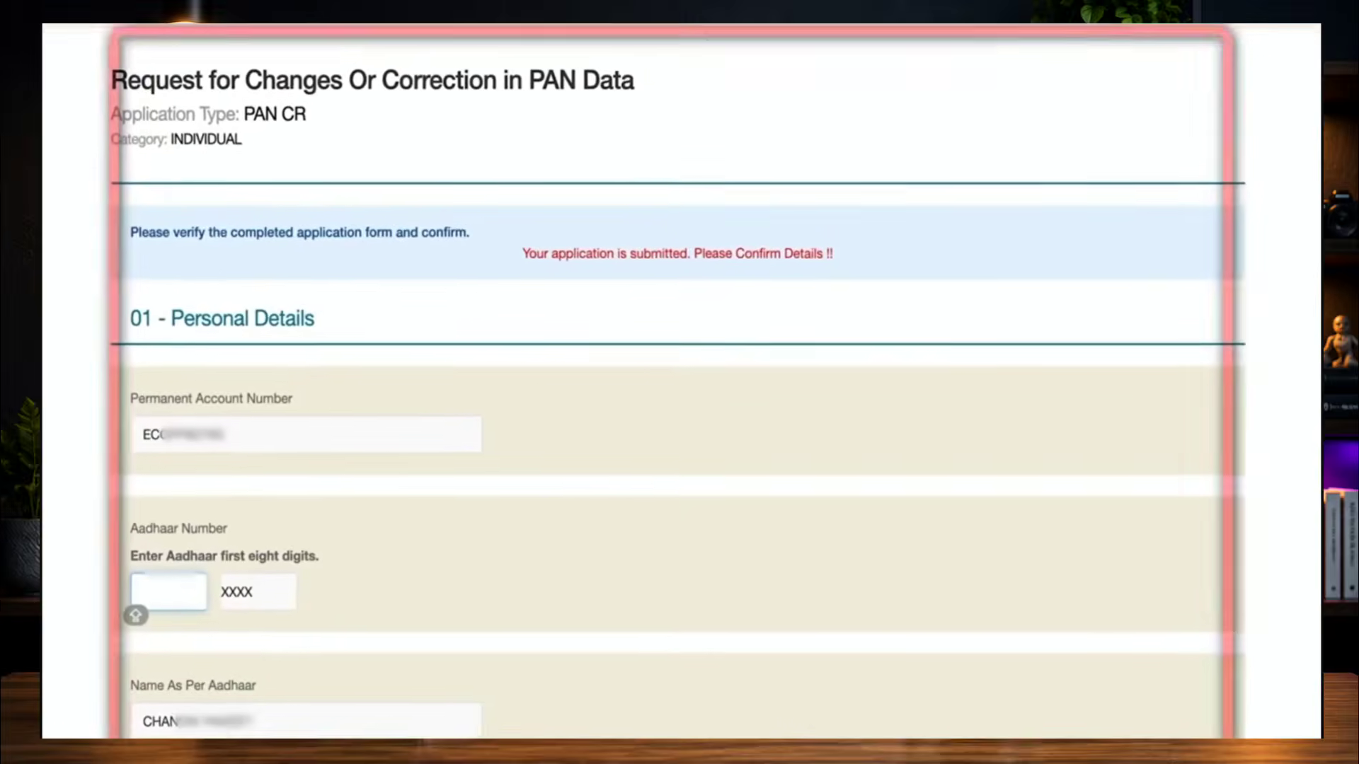
{"action": "type", "text": "79"}
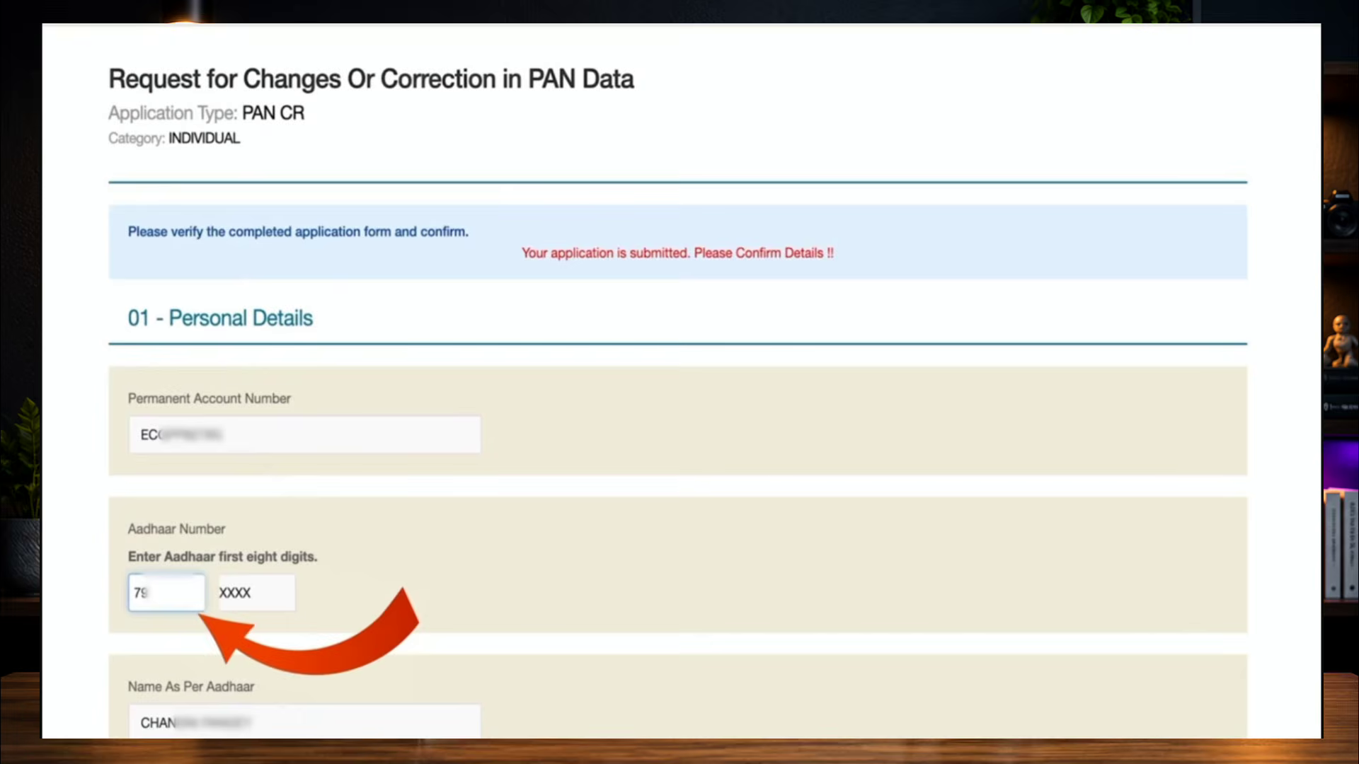
{"action": "type", "text": "******"}
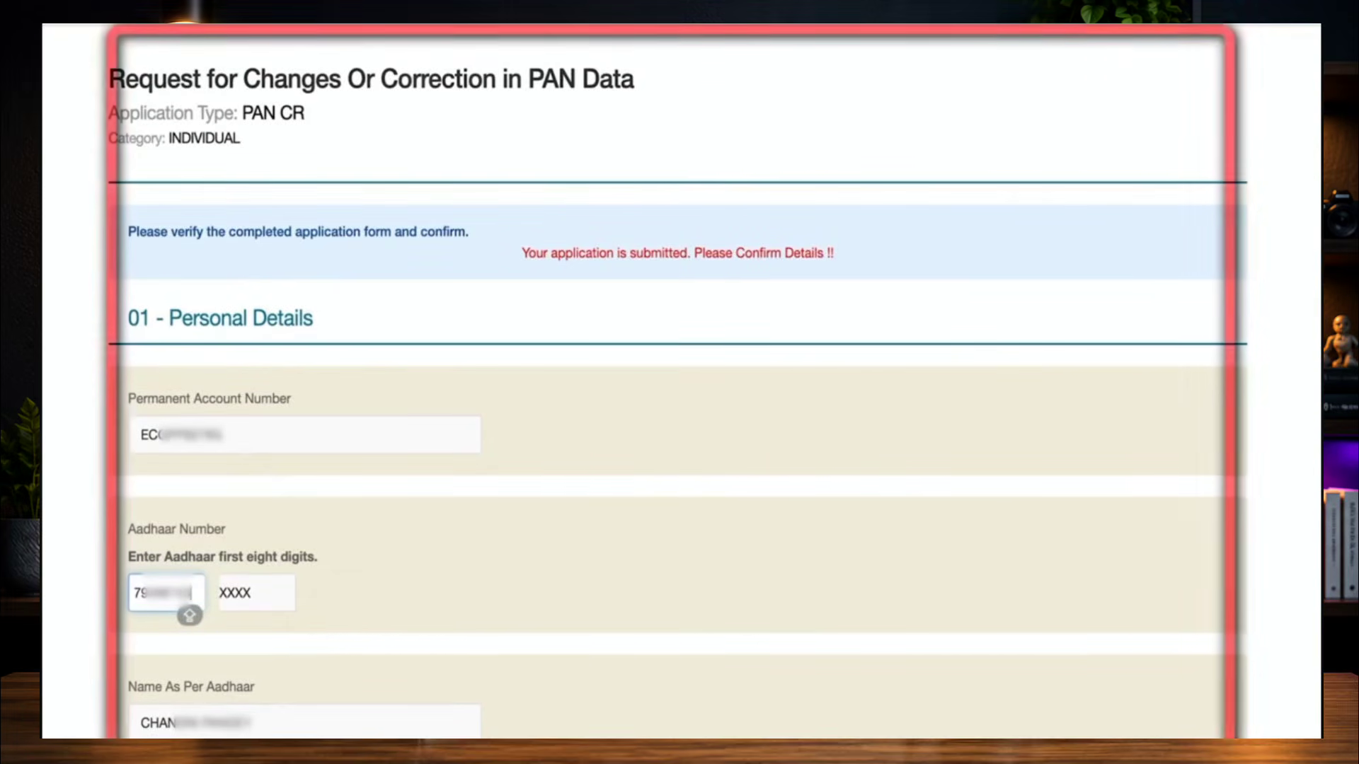
{"action": "key", "text": "Tab"}
- Review the completed application details and proceed
{"action": "scroll", "coordinate": [466, 731], "scroll_direction": "down", "scroll_amount": 3}
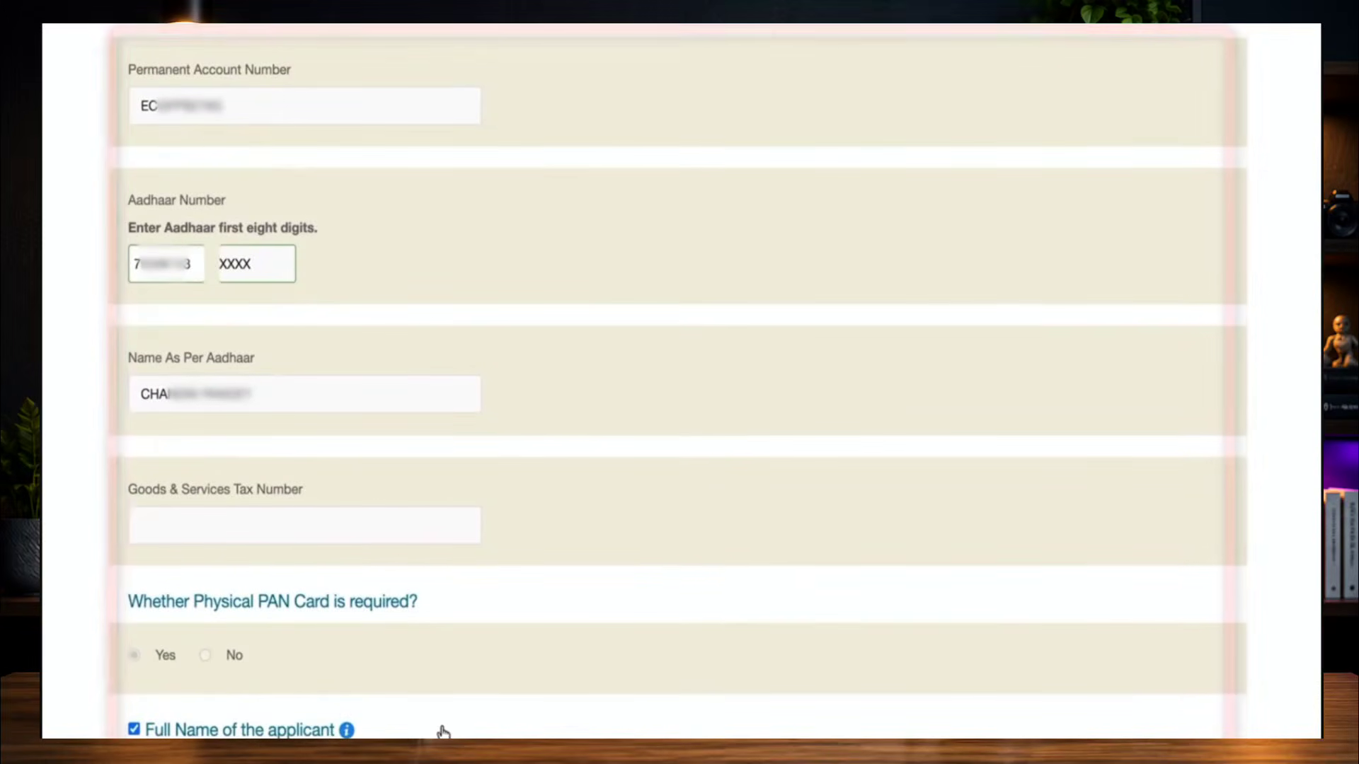
{"action": "scroll", "coordinate": [214, 690], "scroll_direction": "down", "scroll_amount": 10}
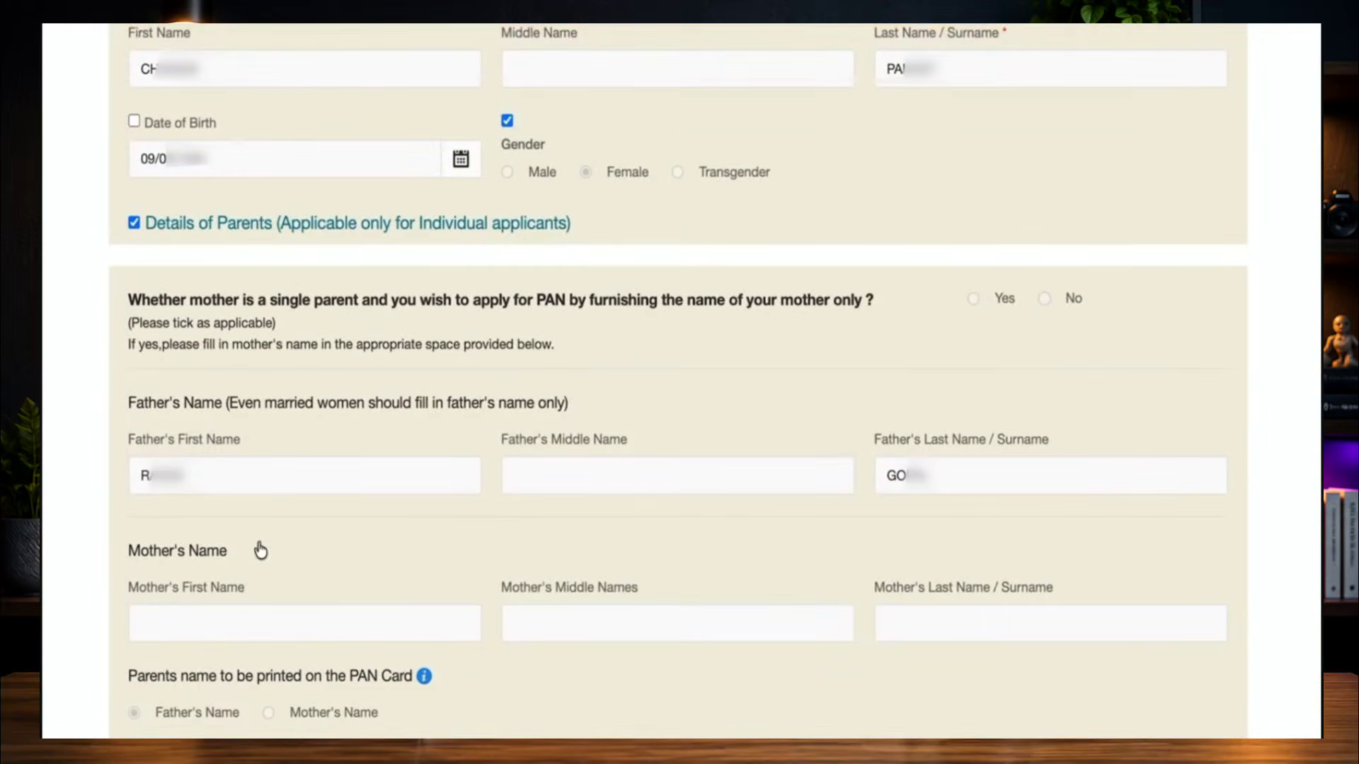
{"action": "scroll", "coordinate": [674, 610], "scroll_direction": "down", "scroll_amount": 5}
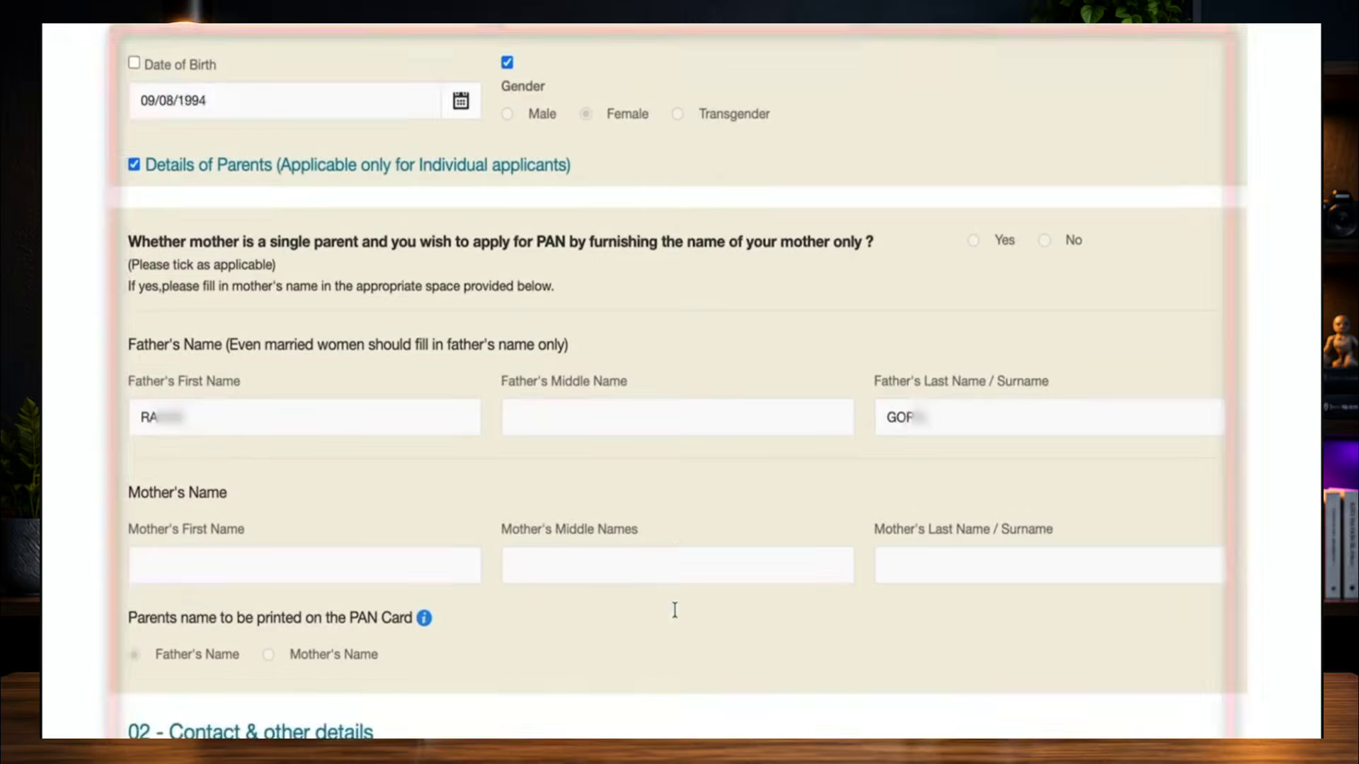
{"action": "scroll", "coordinate": [678, 617], "scroll_direction": "down", "scroll_amount": 15}
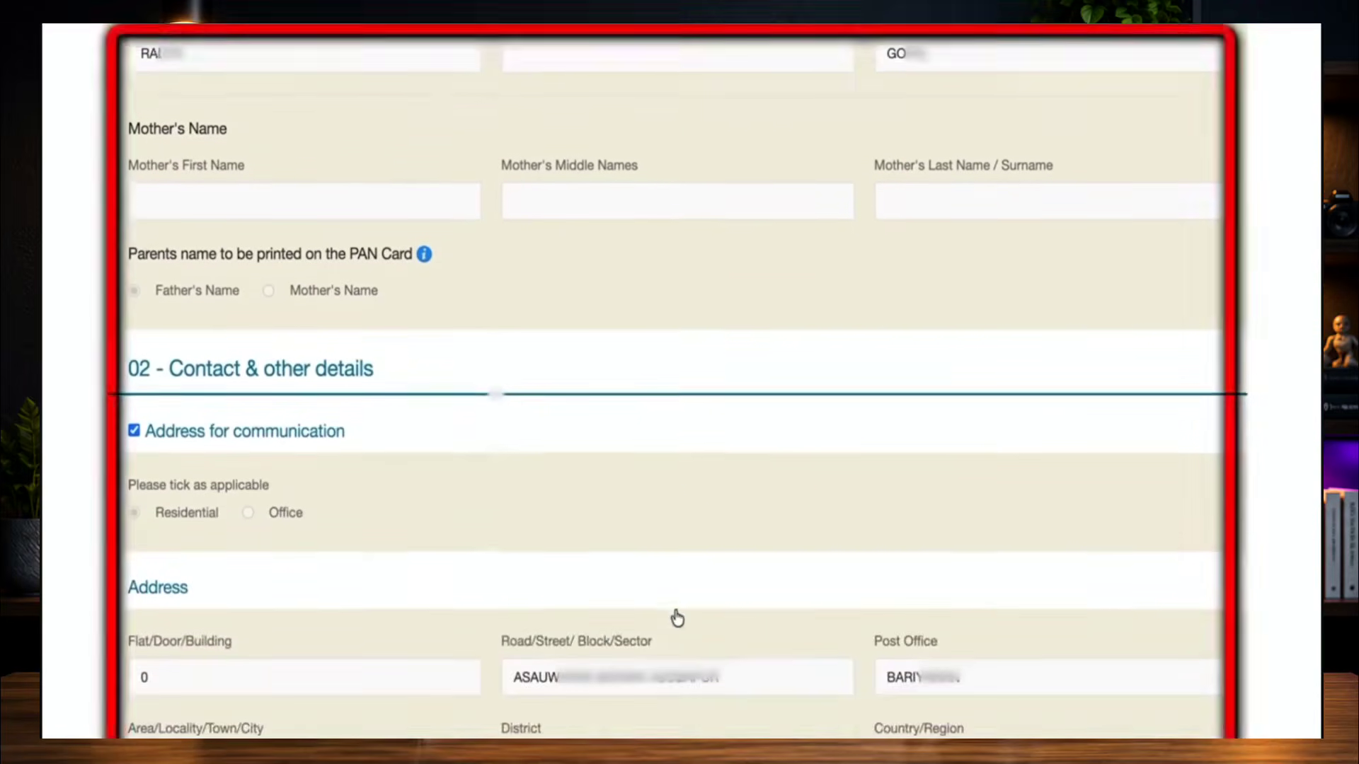
{"action": "scroll", "coordinate": [677, 617], "scroll_direction": "down", "scroll_amount": 6}
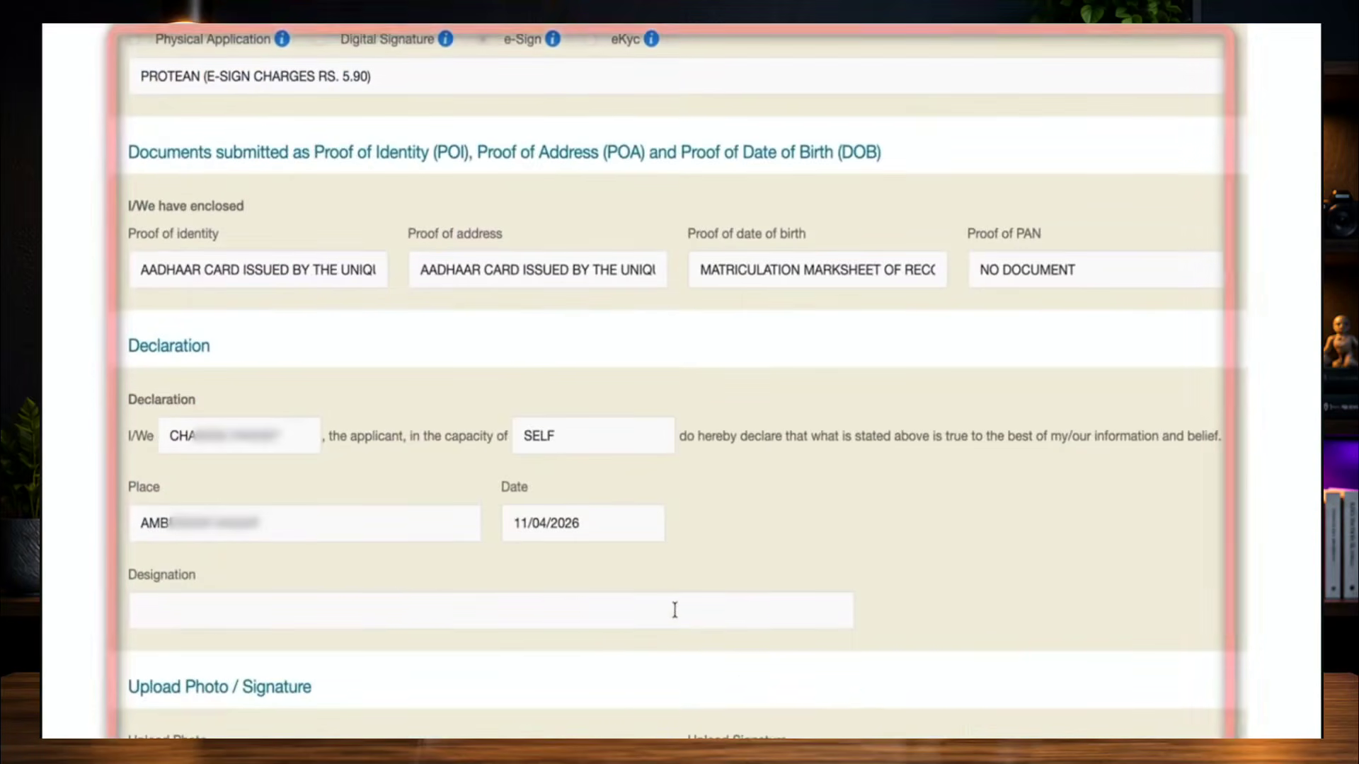
{"action": "scroll", "coordinate": [674, 609], "scroll_direction": "down", "scroll_amount": 7}
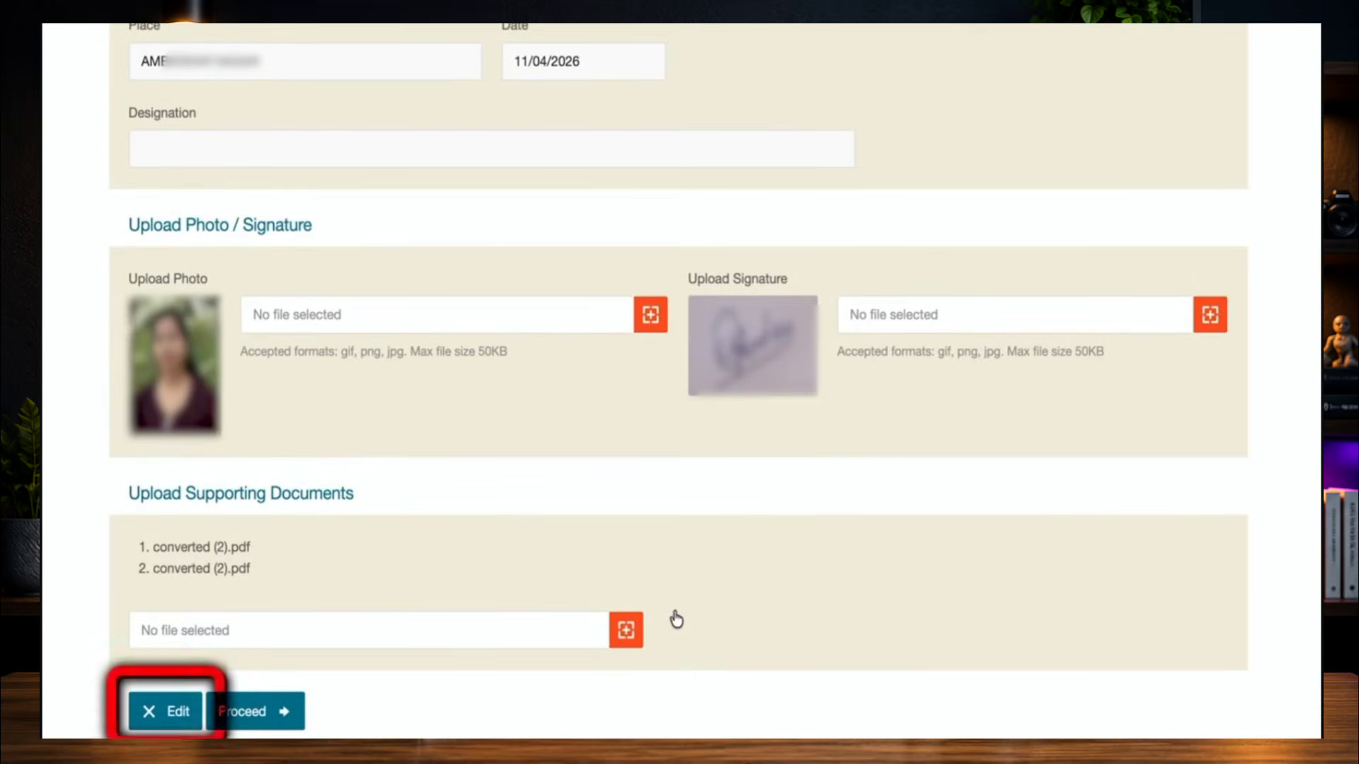
{"action": "left_click", "coordinate": [253, 709]}
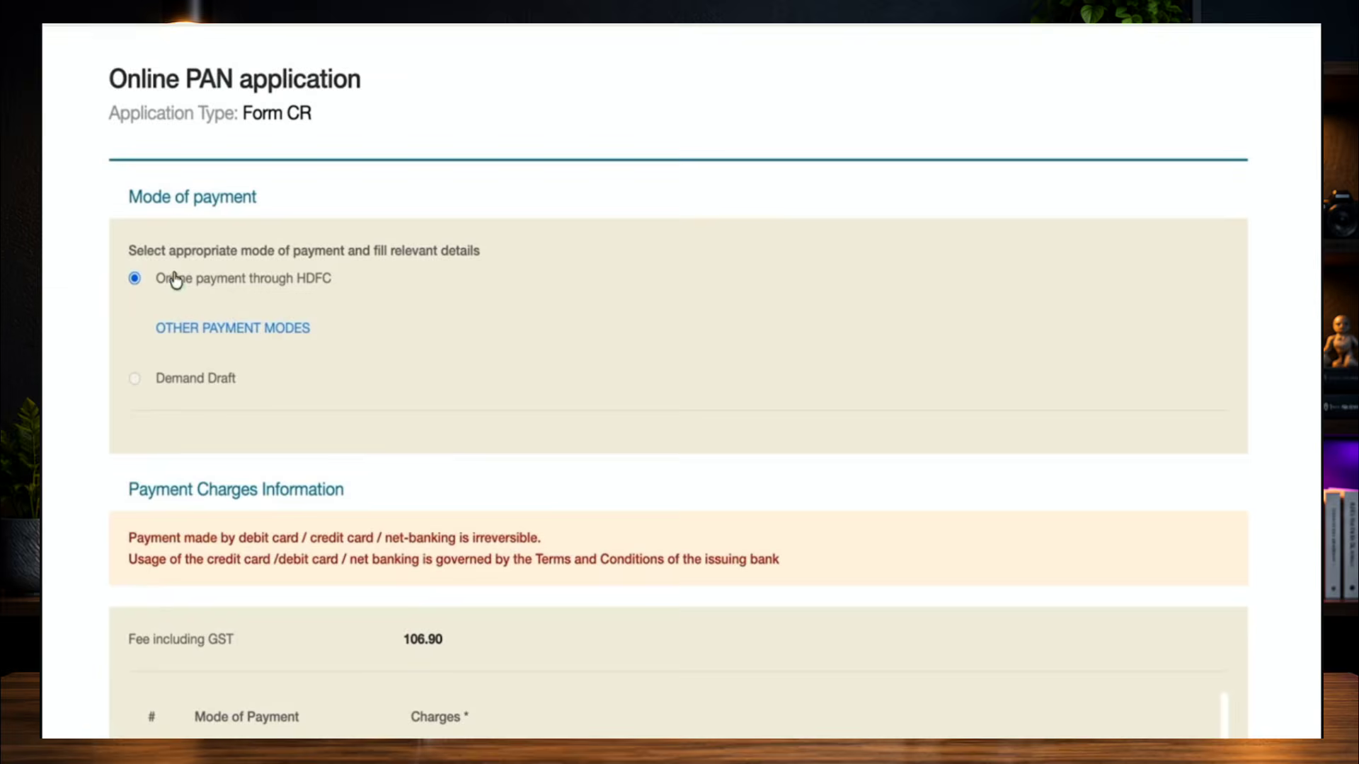
- Choose online payment through PAYTM, agree to the terms of service, and proceed to payment
{"action": "left_click", "coordinate": [182, 327]}
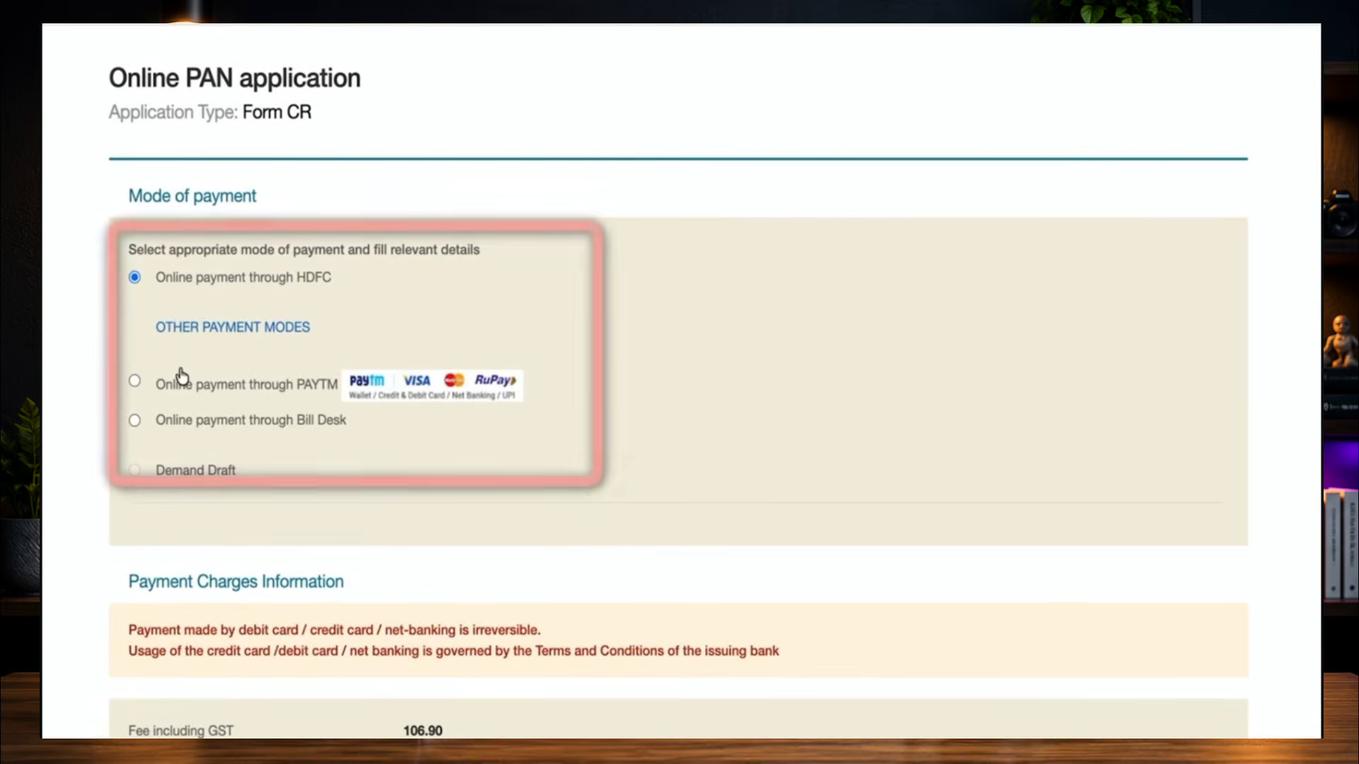
{"action": "left_click", "coordinate": [135, 383]}
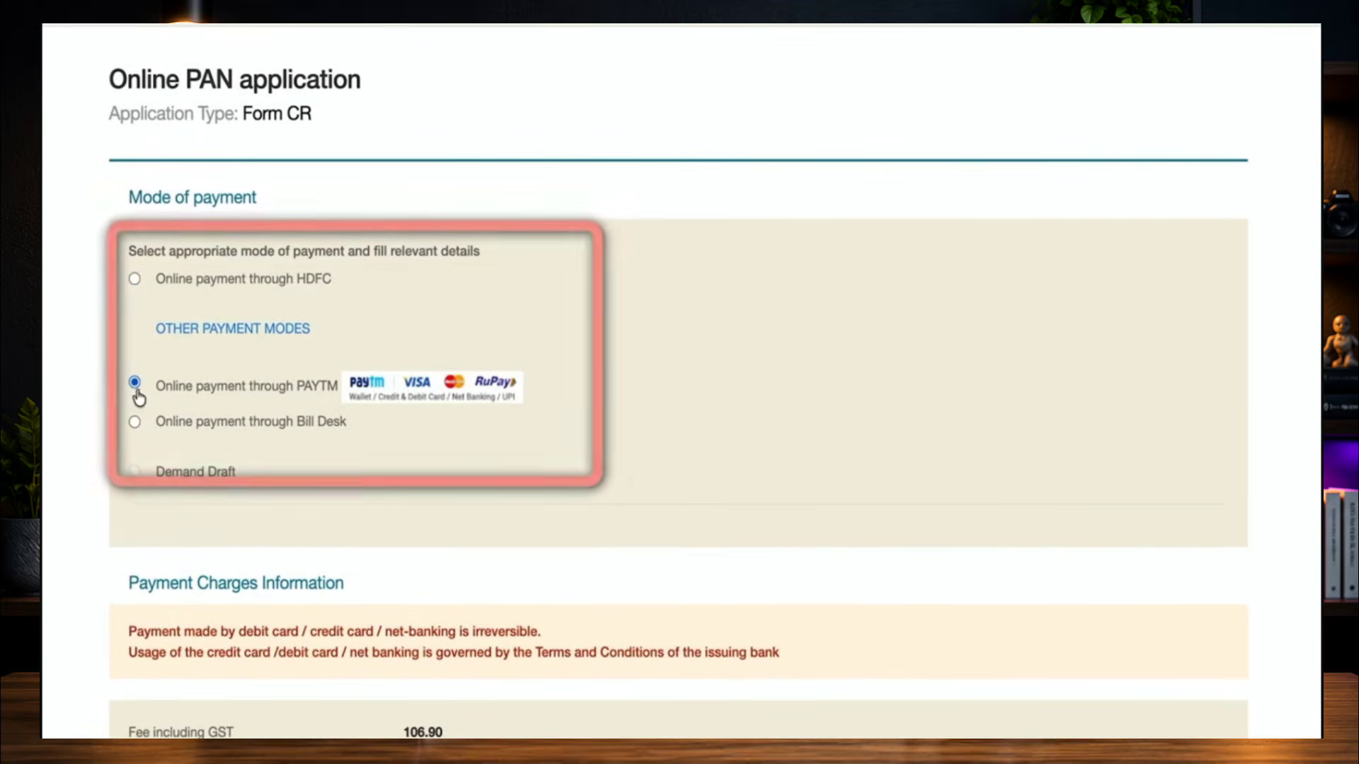
{"action": "scroll", "coordinate": [339, 486], "scroll_direction": "down", "scroll_amount": 1}
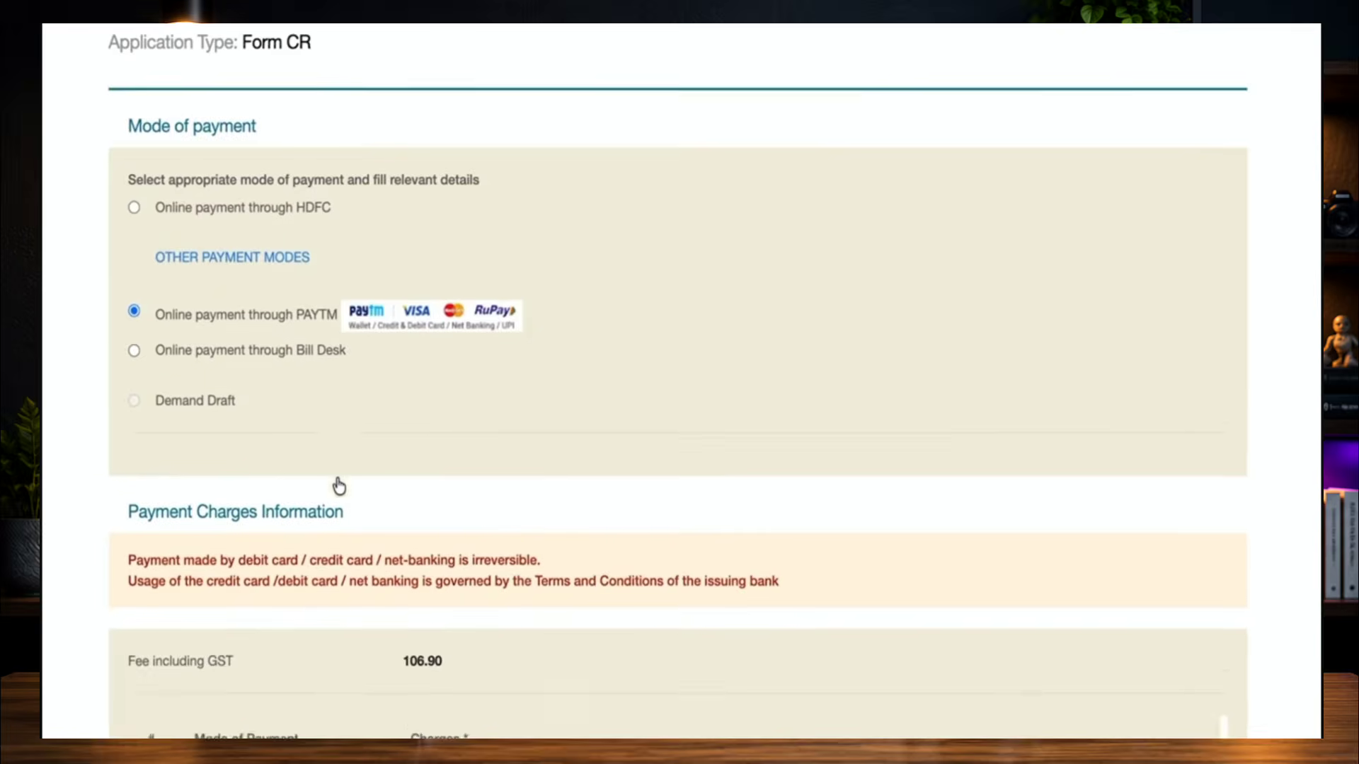
{"action": "scroll", "coordinate": [339, 485], "scroll_direction": "down", "scroll_amount": 4}
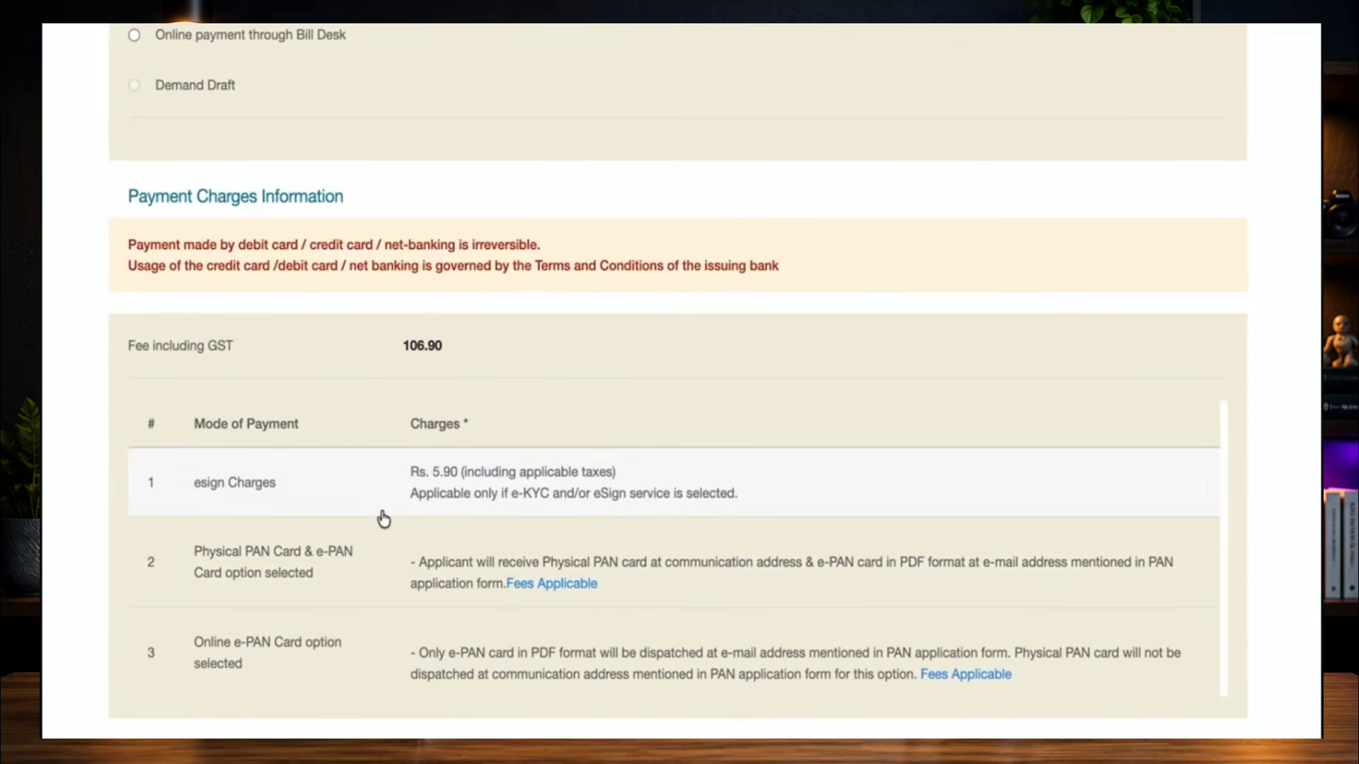
{"action": "scroll", "coordinate": [485, 579], "scroll_direction": "down", "scroll_amount": 4}
{"action": "left_click", "coordinate": [113, 606]}
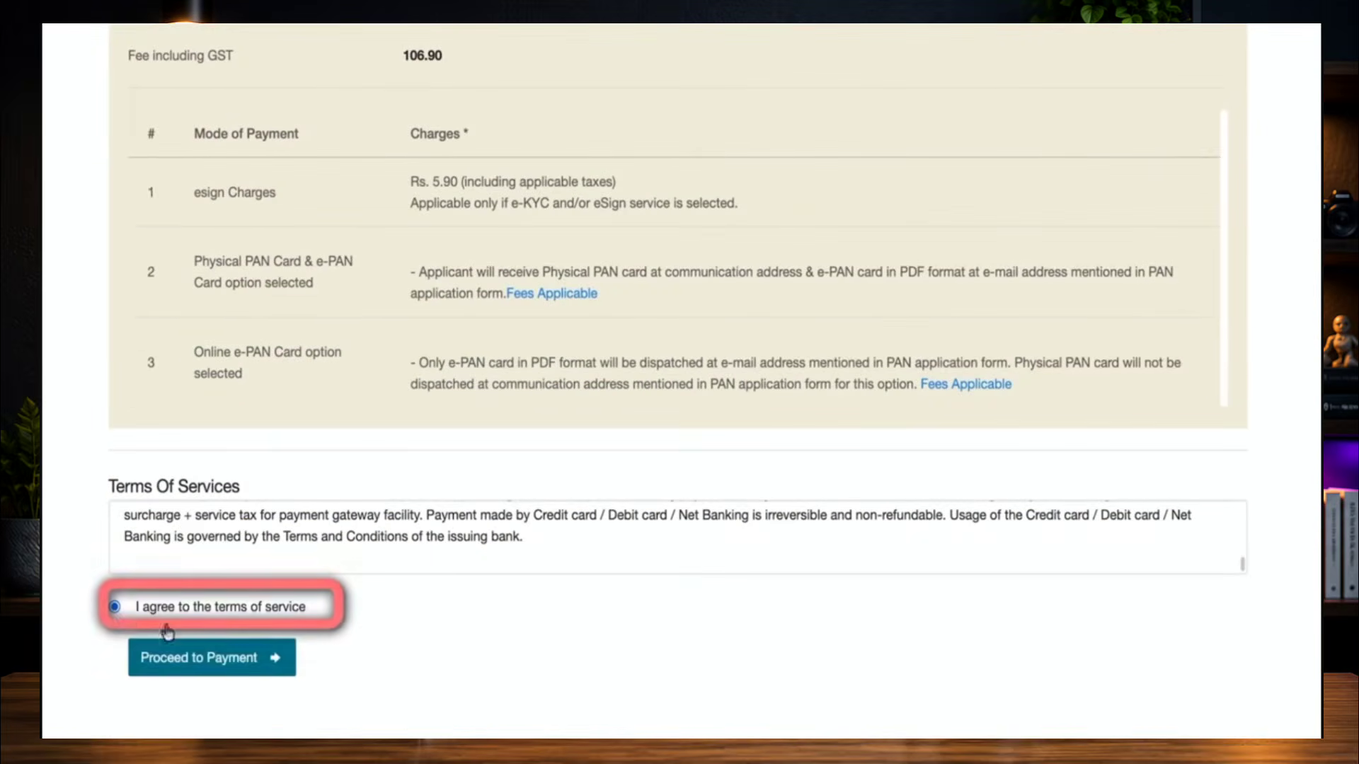
{"action": "left_click", "coordinate": [218, 657]}
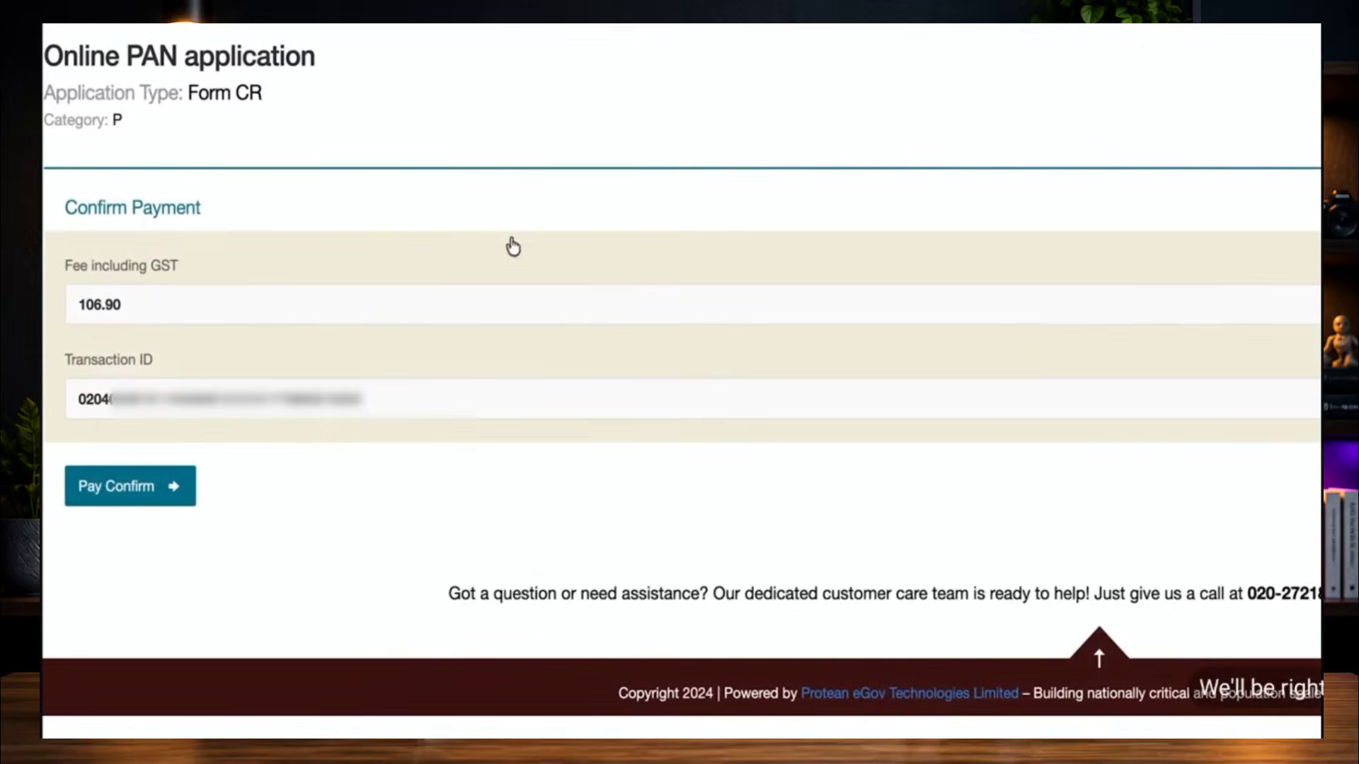
- Confirm the 106.90 fee payment and continue from the payment receipt
{"action": "left_click", "coordinate": [174, 489]}
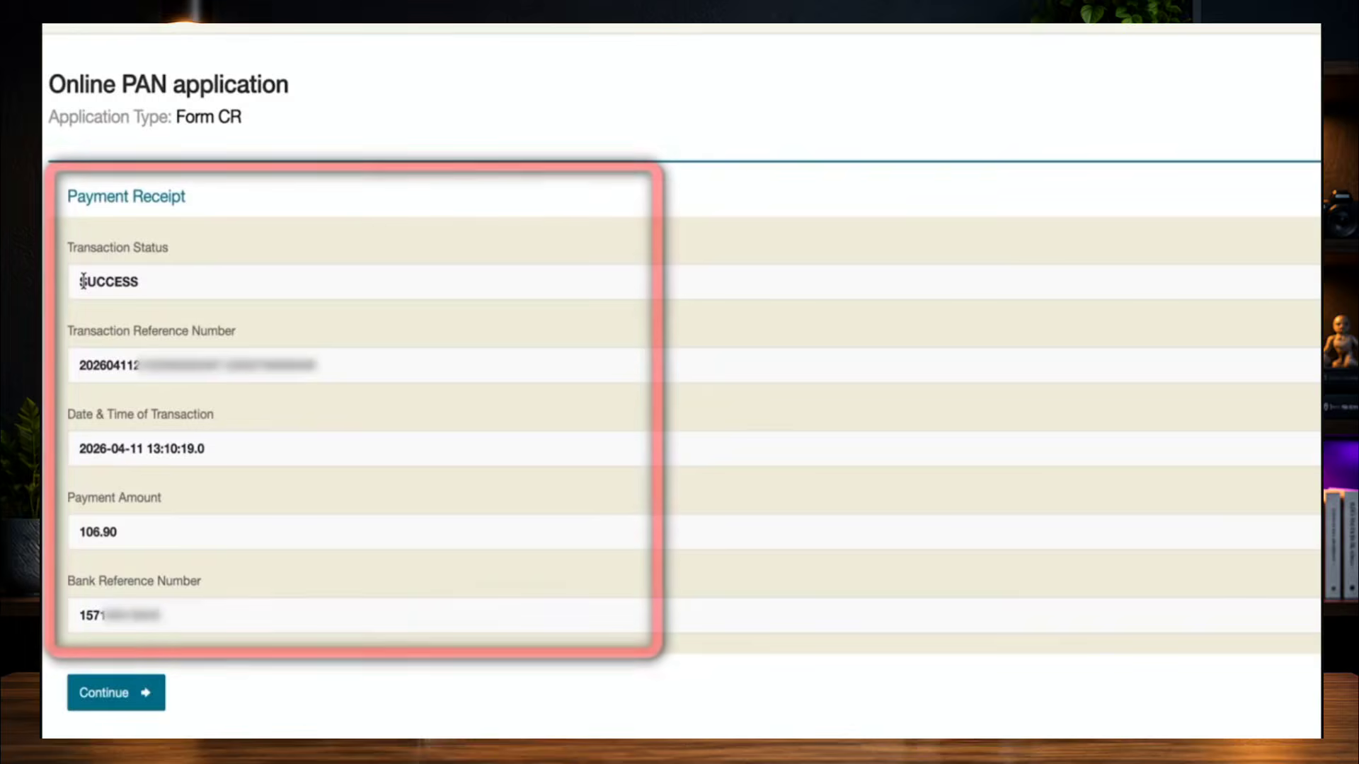
{"action": "left_click", "coordinate": [83, 281]}
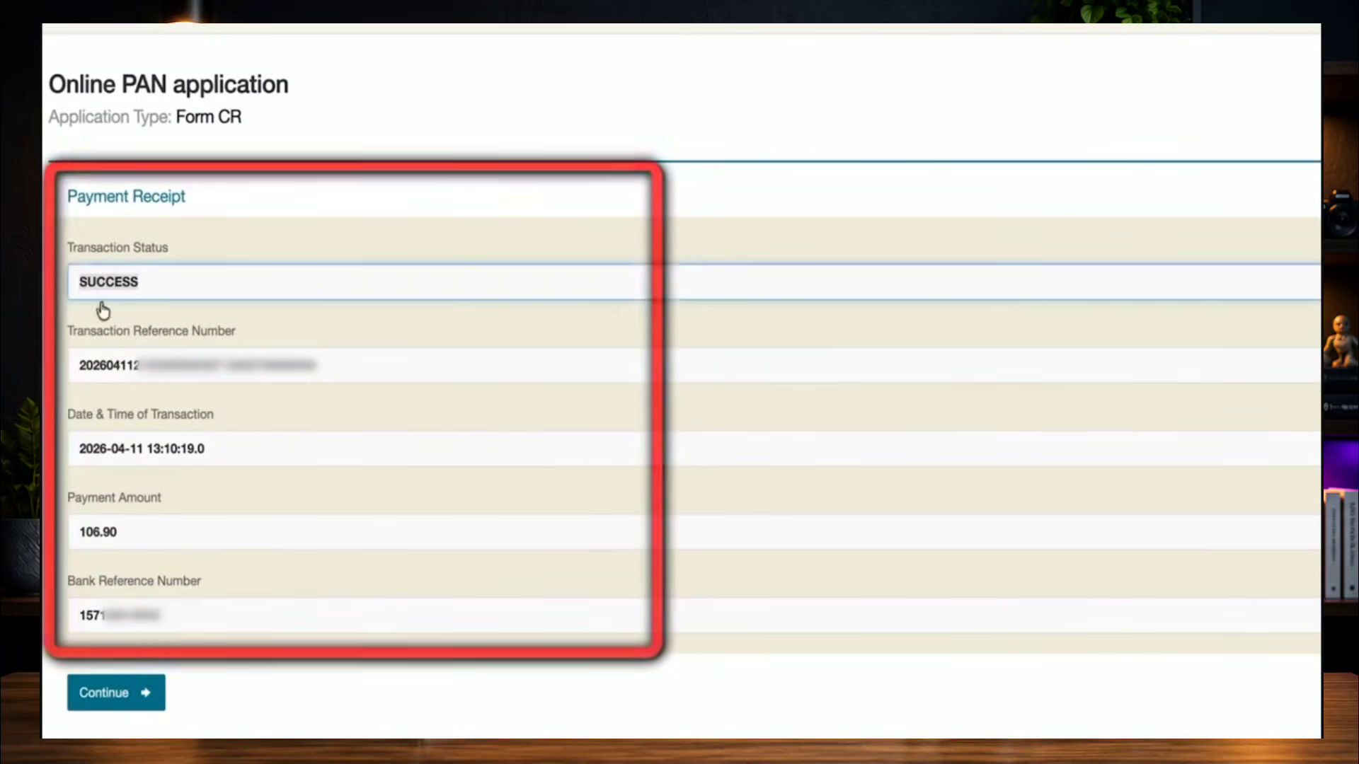
{"action": "left_click", "coordinate": [125, 701]}
- Accept the Aadhaar e-signing consent and request OTP generation
{"action": "scroll", "coordinate": [77, 536], "scroll_direction": "down", "scroll_amount": 2}
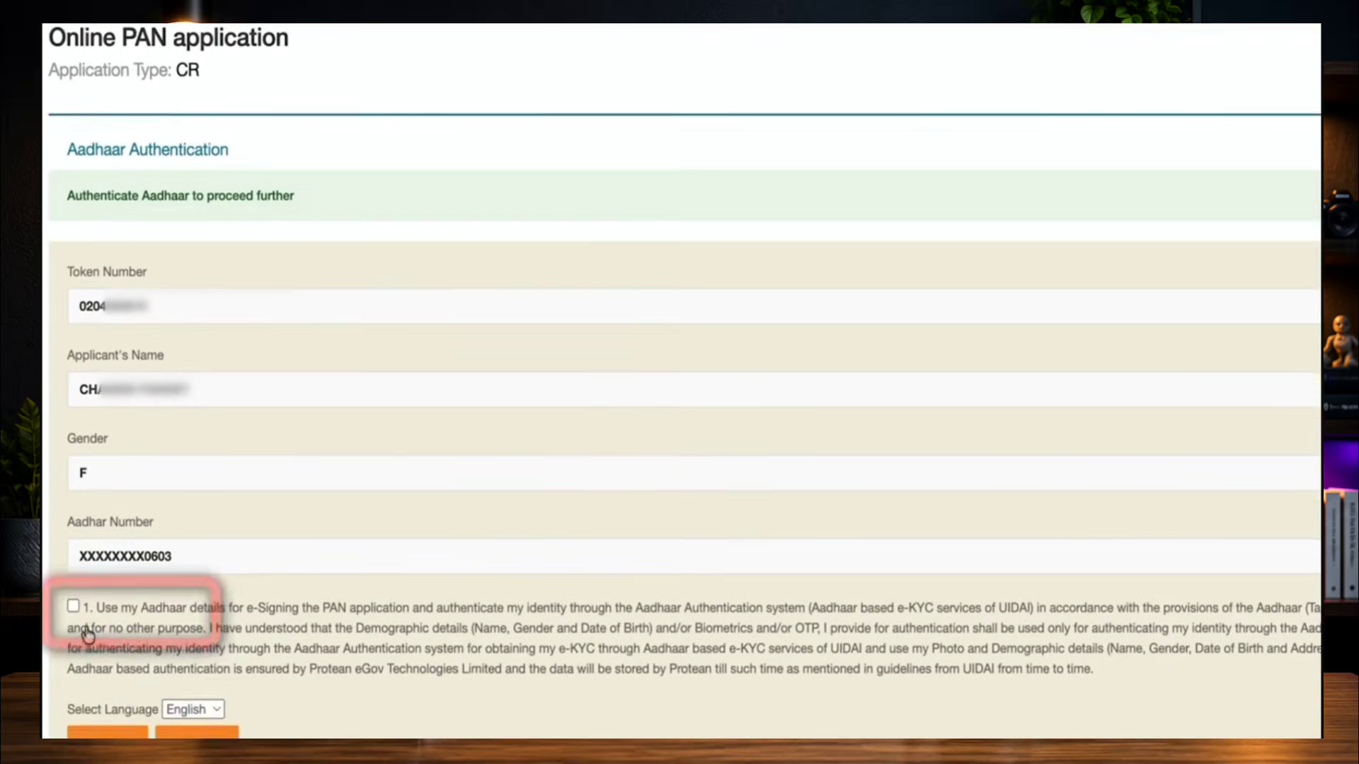
{"action": "left_click", "coordinate": [73, 530]}
{"action": "scroll", "coordinate": [78, 535], "scroll_direction": "down", "scroll_amount": 2}
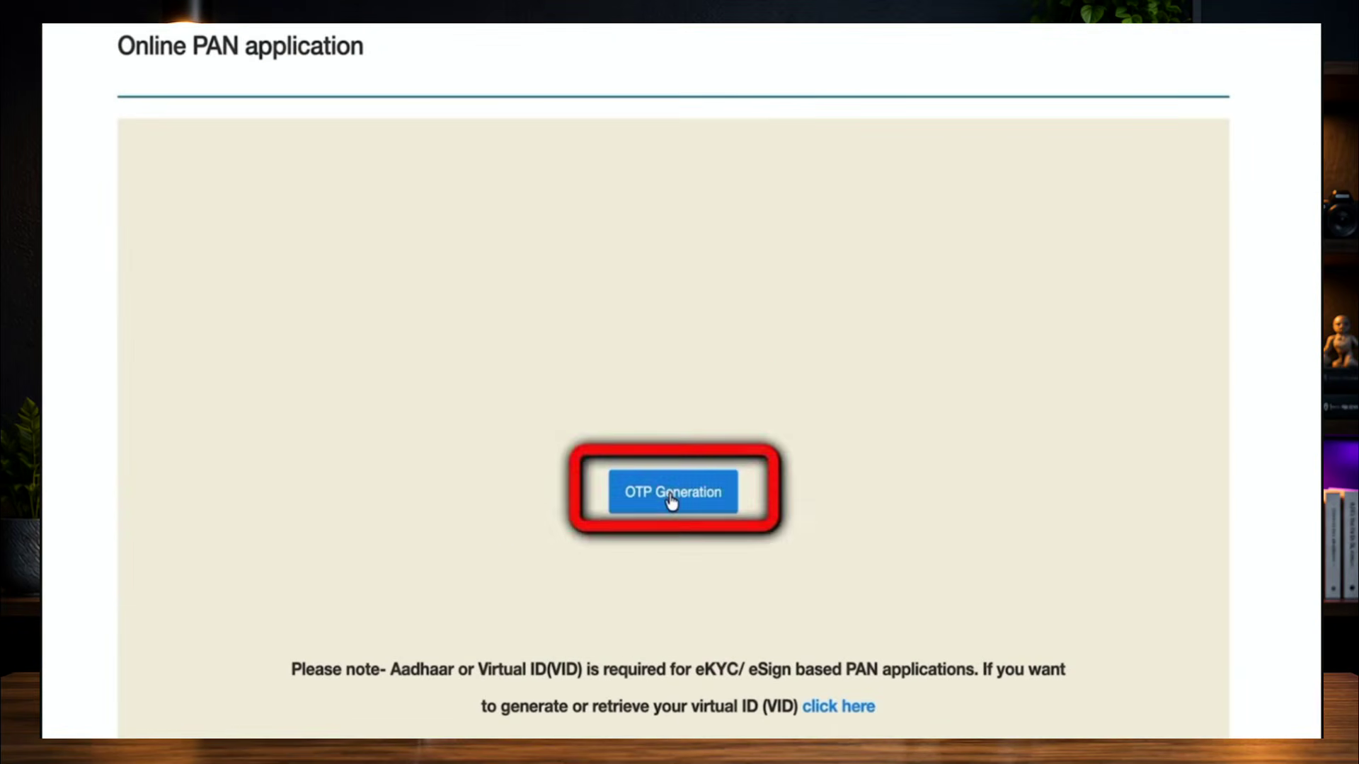
{"action": "left_click", "coordinate": [671, 495]}
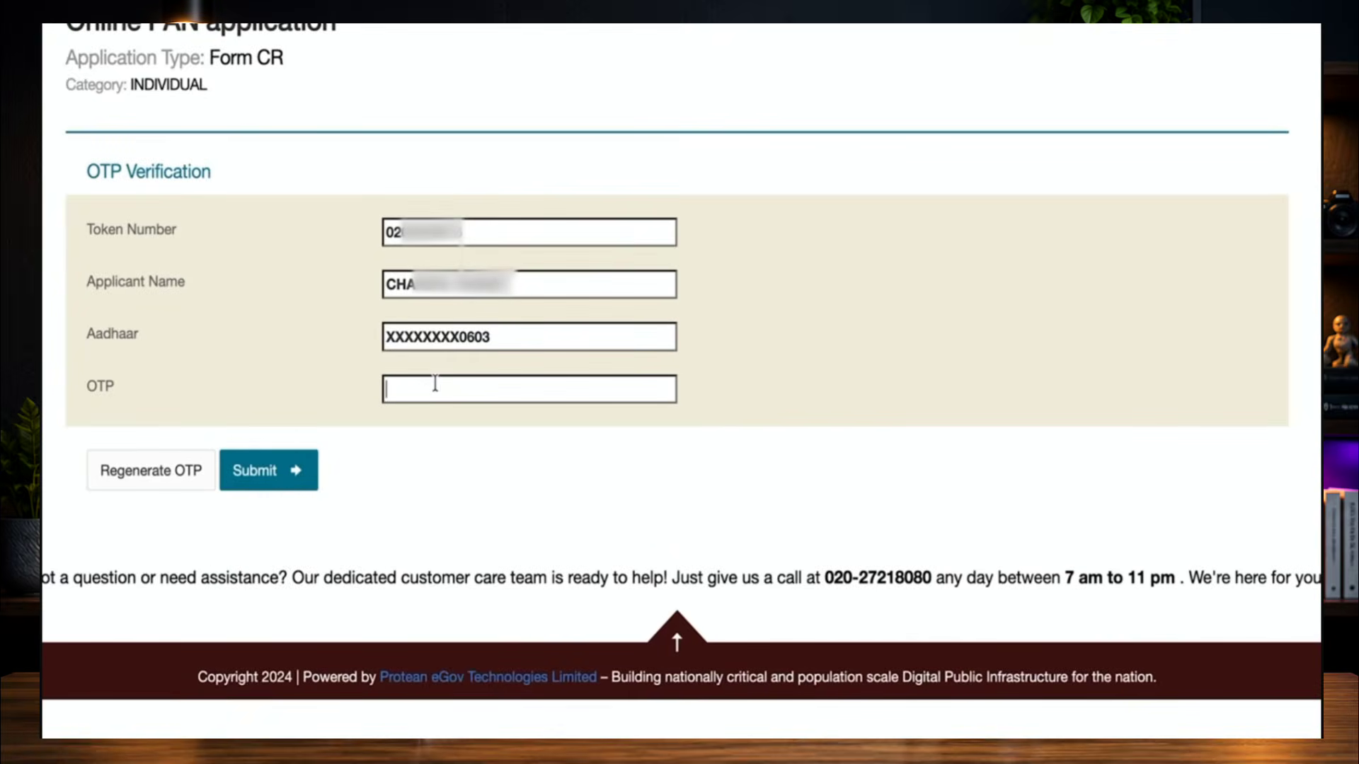
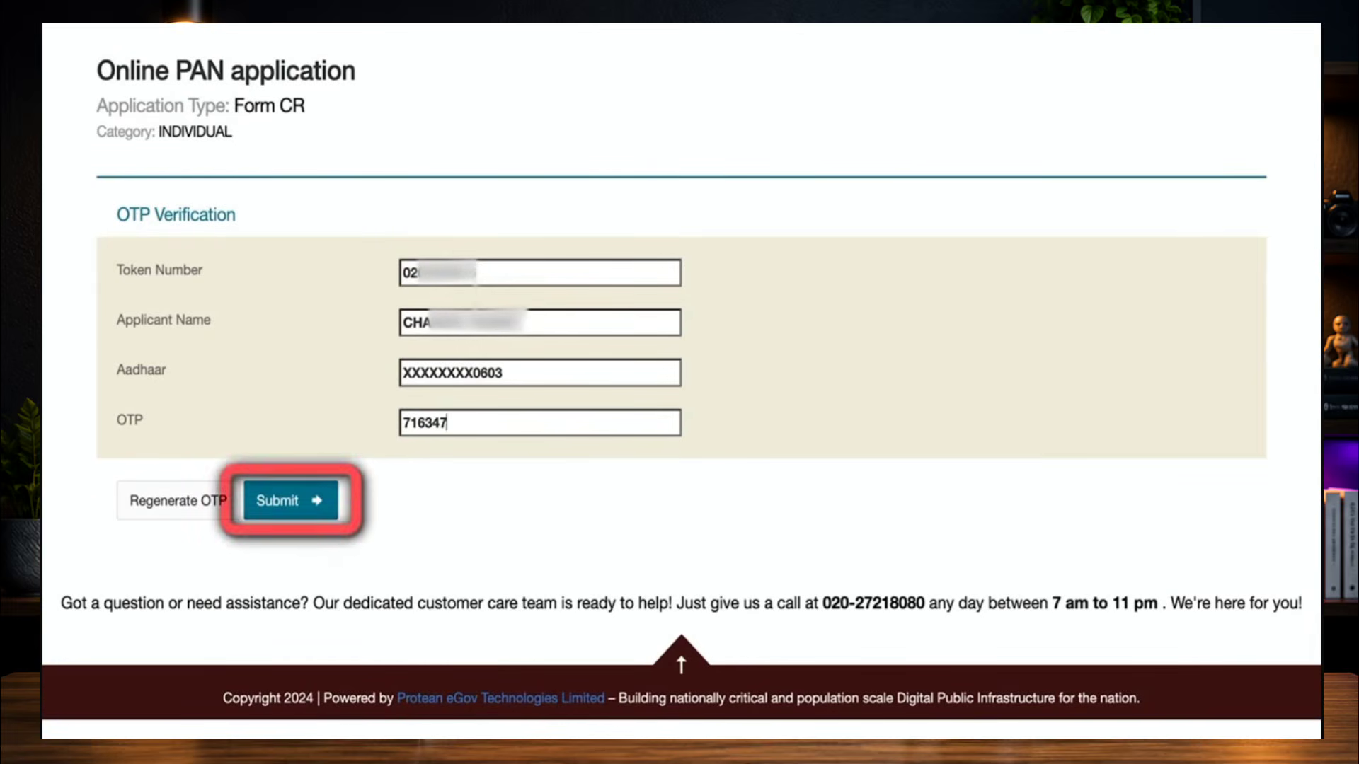
- Submit the OTP verification and continue to digitally sign the PAN application with eSign
{"action": "left_click", "coordinate": [279, 516]}
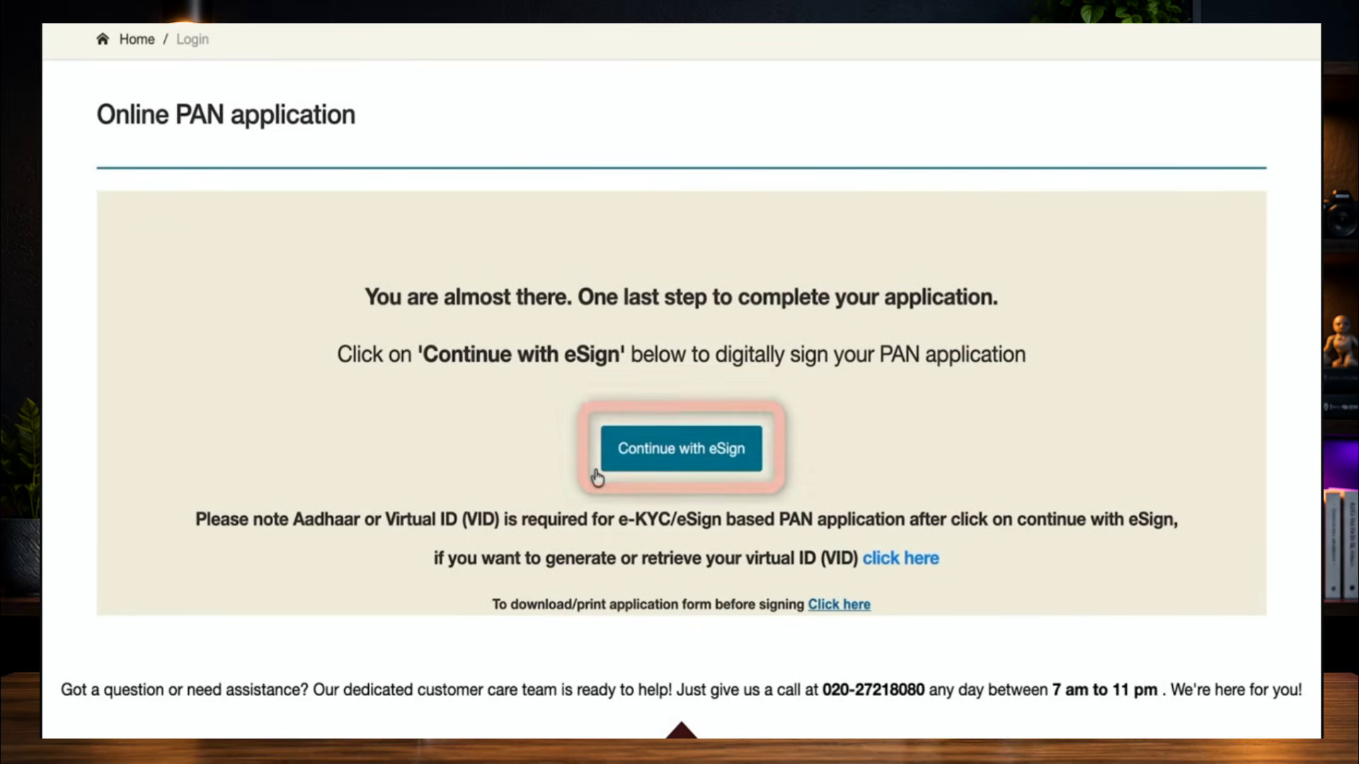
{"action": "left_click", "coordinate": [709, 462]}
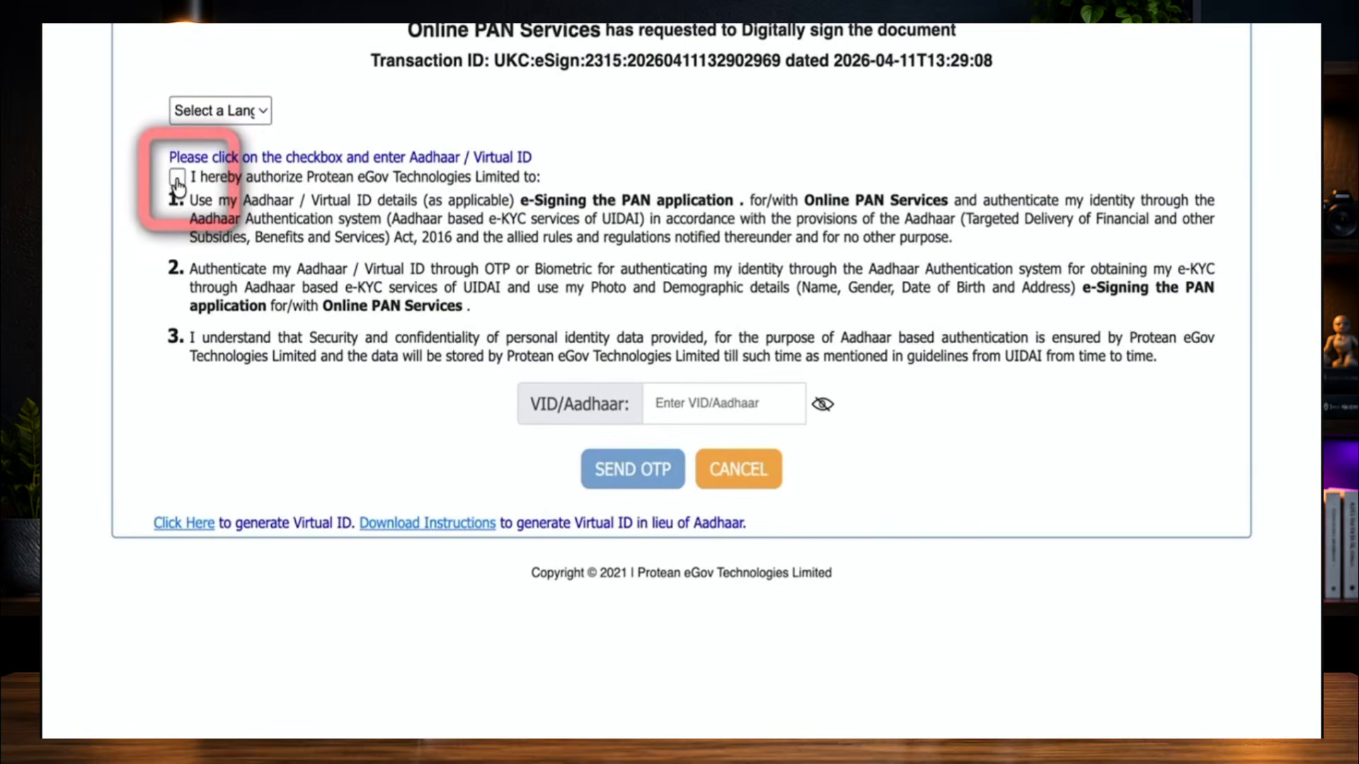
- Authorize Protean eGov for e-signing, enter the Aadhaar number, and request an OTP
{"action": "left_click", "coordinate": [177, 182]}
{"action": "left_click", "coordinate": [723, 403]}
{"action": "type", "text": "••••••"}
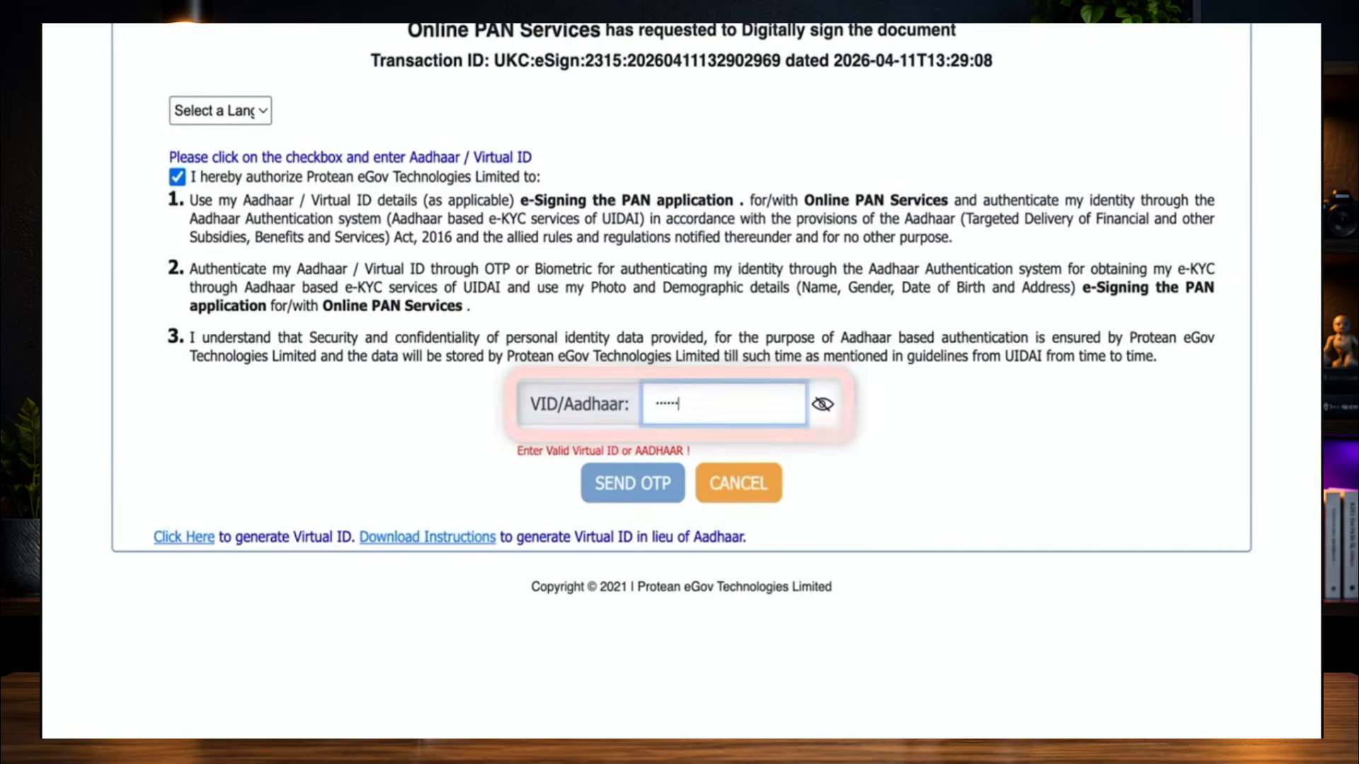
{"action": "type", "text": "••••••"}
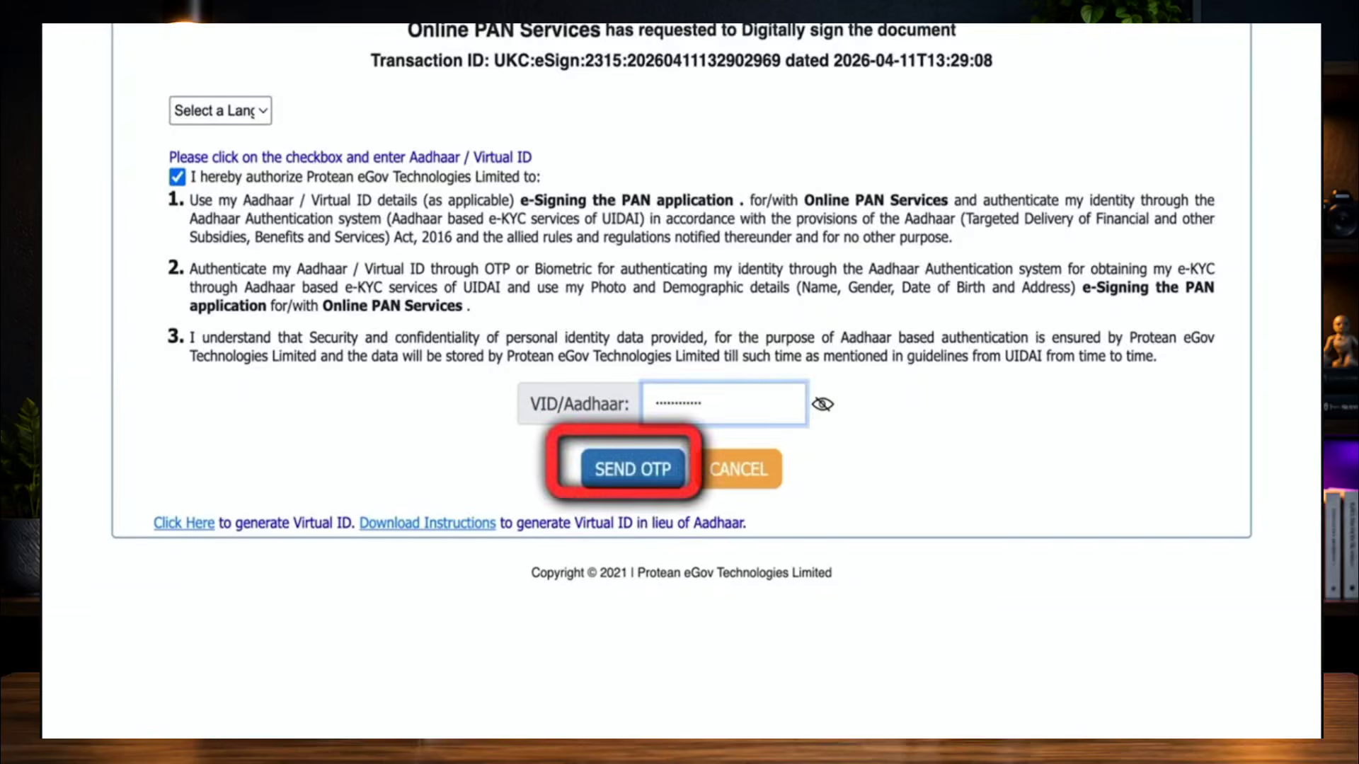
{"action": "left_click", "coordinate": [631, 470]}
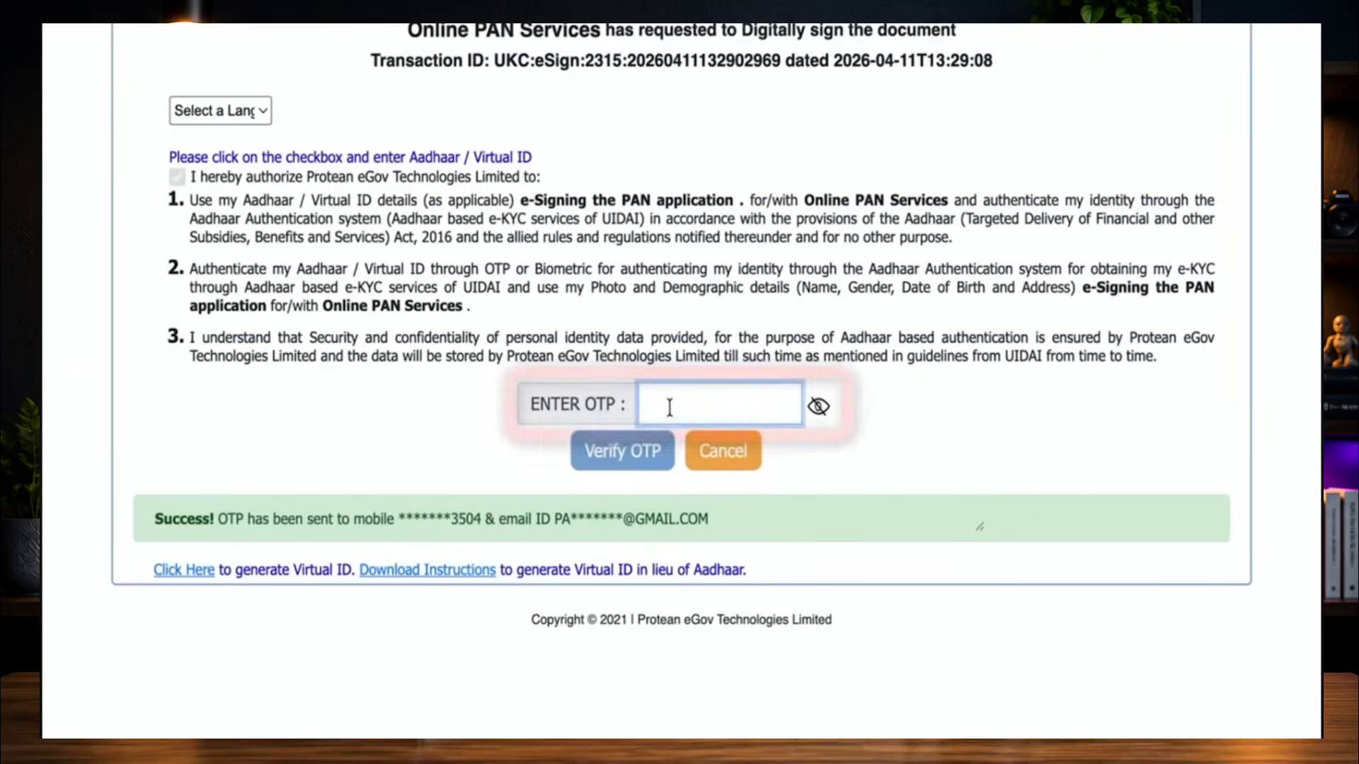
- Enter the Aadhaar OTP verification code and verify it to e-sign the application
{"action": "type", "text": "•"}
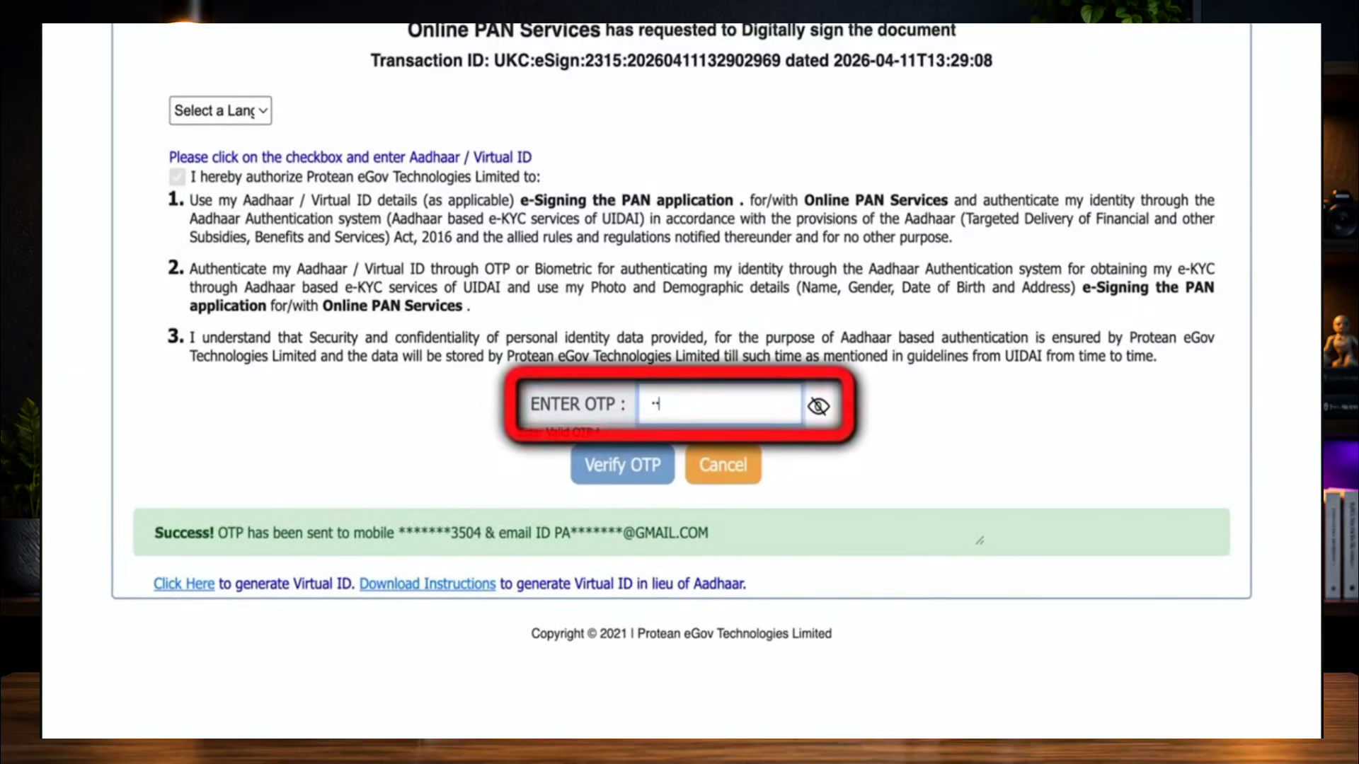
{"action": "type", "text": "•••"}
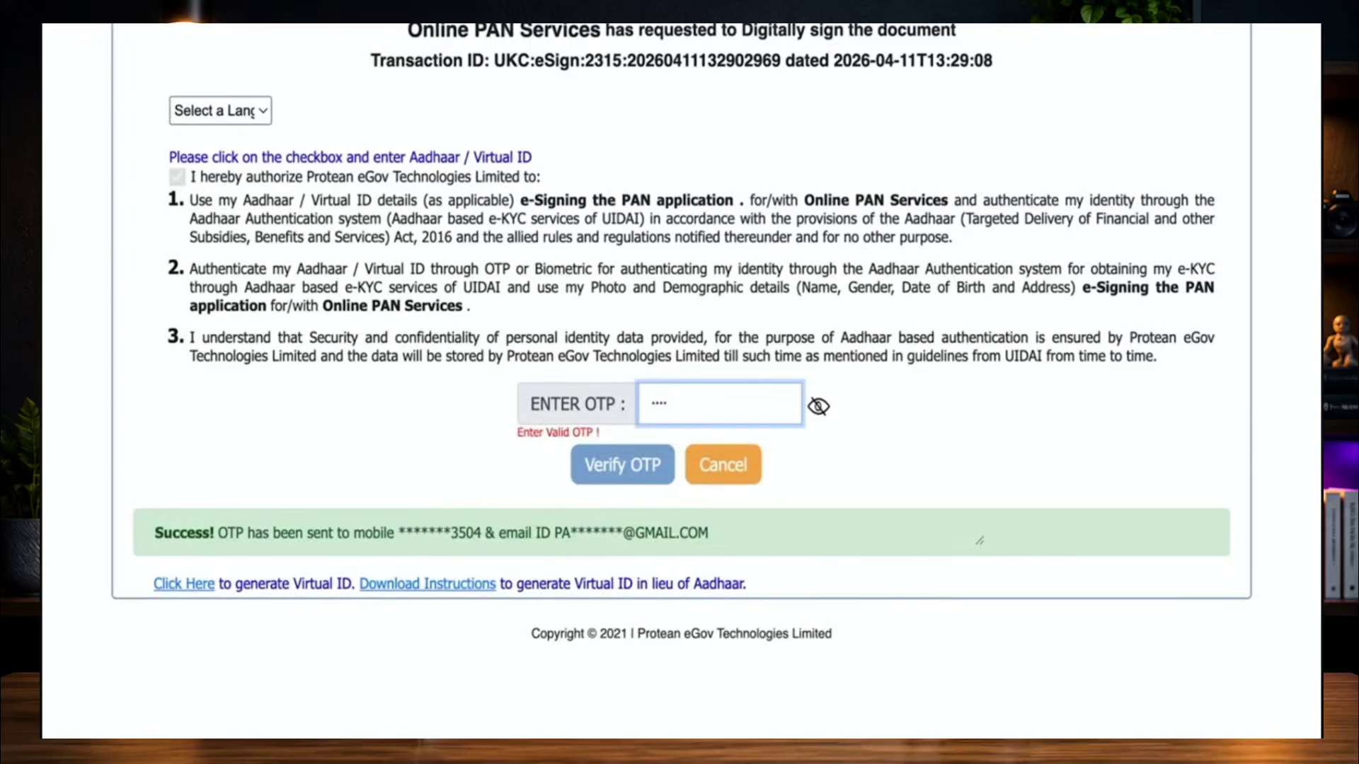
{"action": "type", "text": "••"}
{"action": "left_click", "coordinate": [629, 452]}
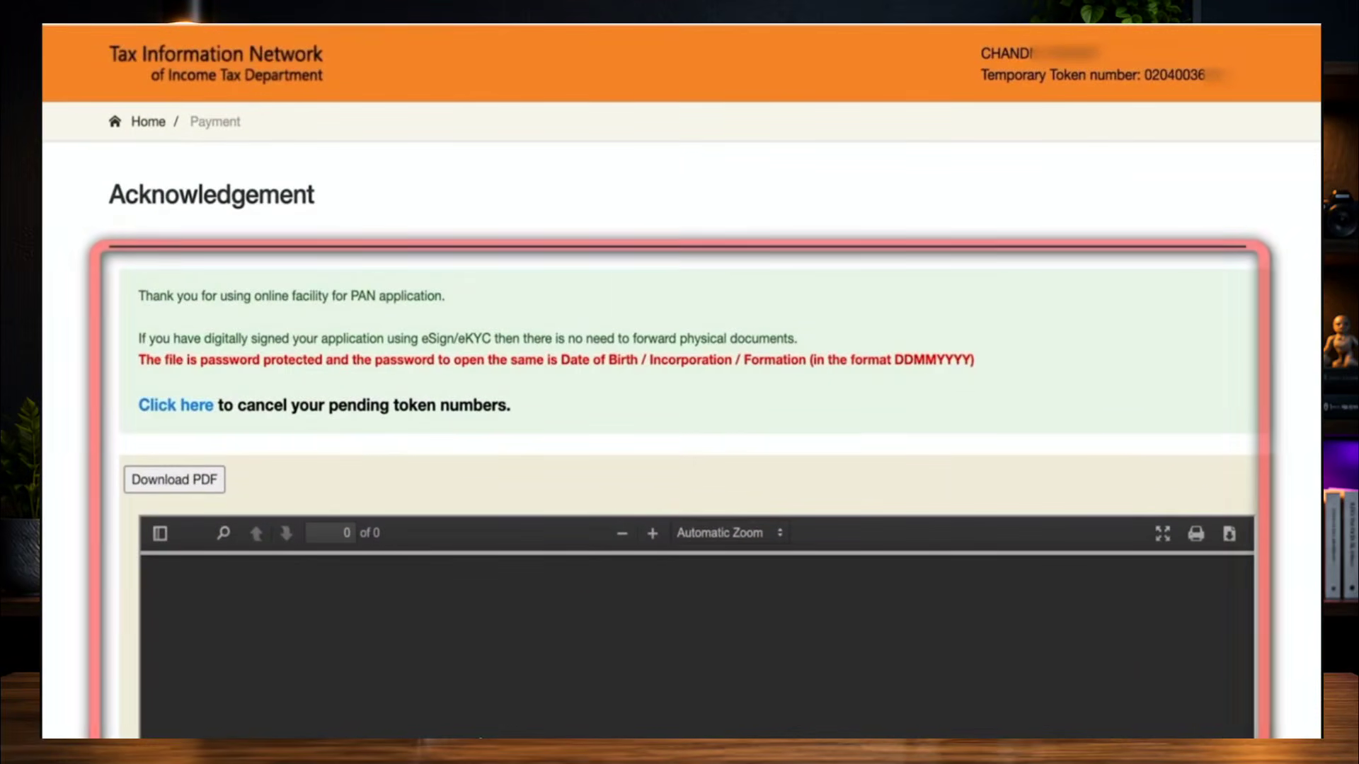
- Open the password-protected acknowledgement PDF by entering the applicant's date of birth in DDMMYYYY format
{"action": "scroll", "coordinate": [480, 699], "scroll_direction": "down", "scroll_amount": 2}
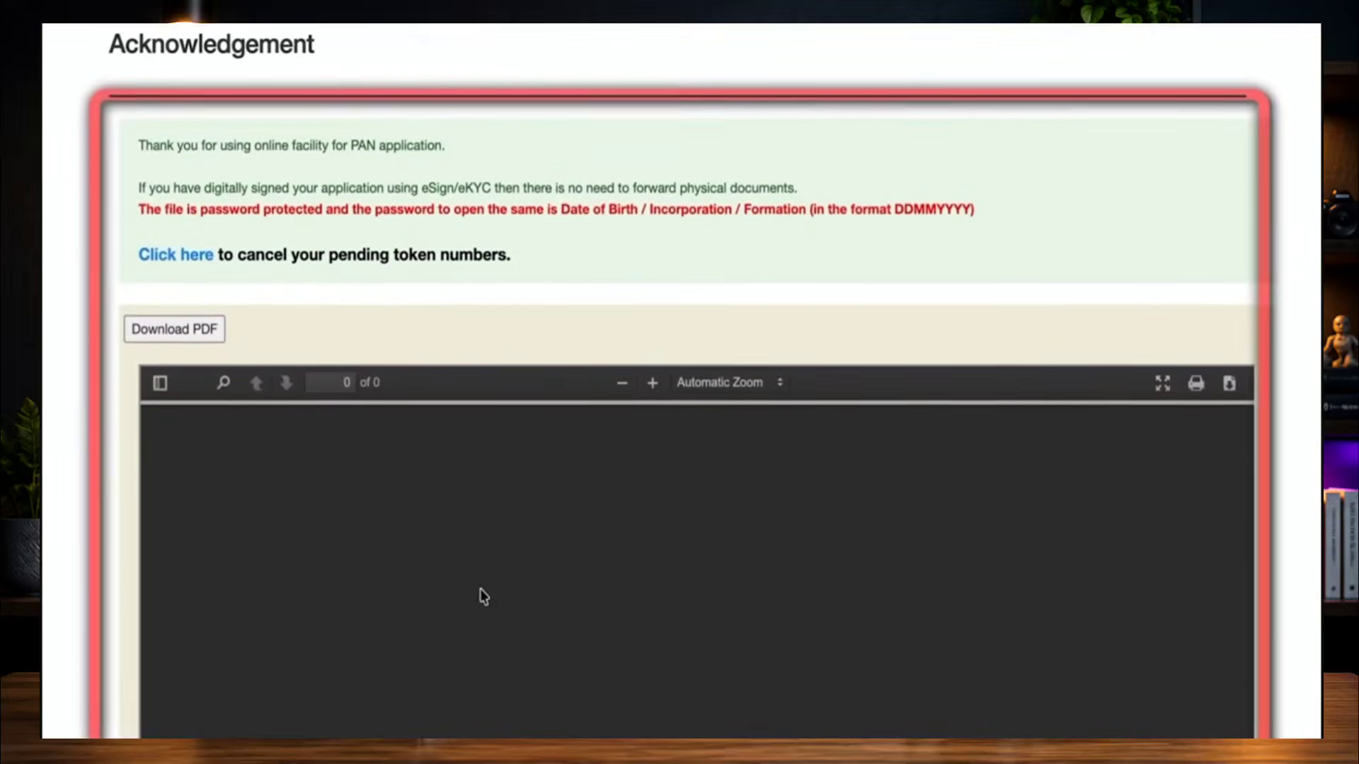
{"action": "scroll", "coordinate": [483, 486], "scroll_direction": "down", "scroll_amount": 5}
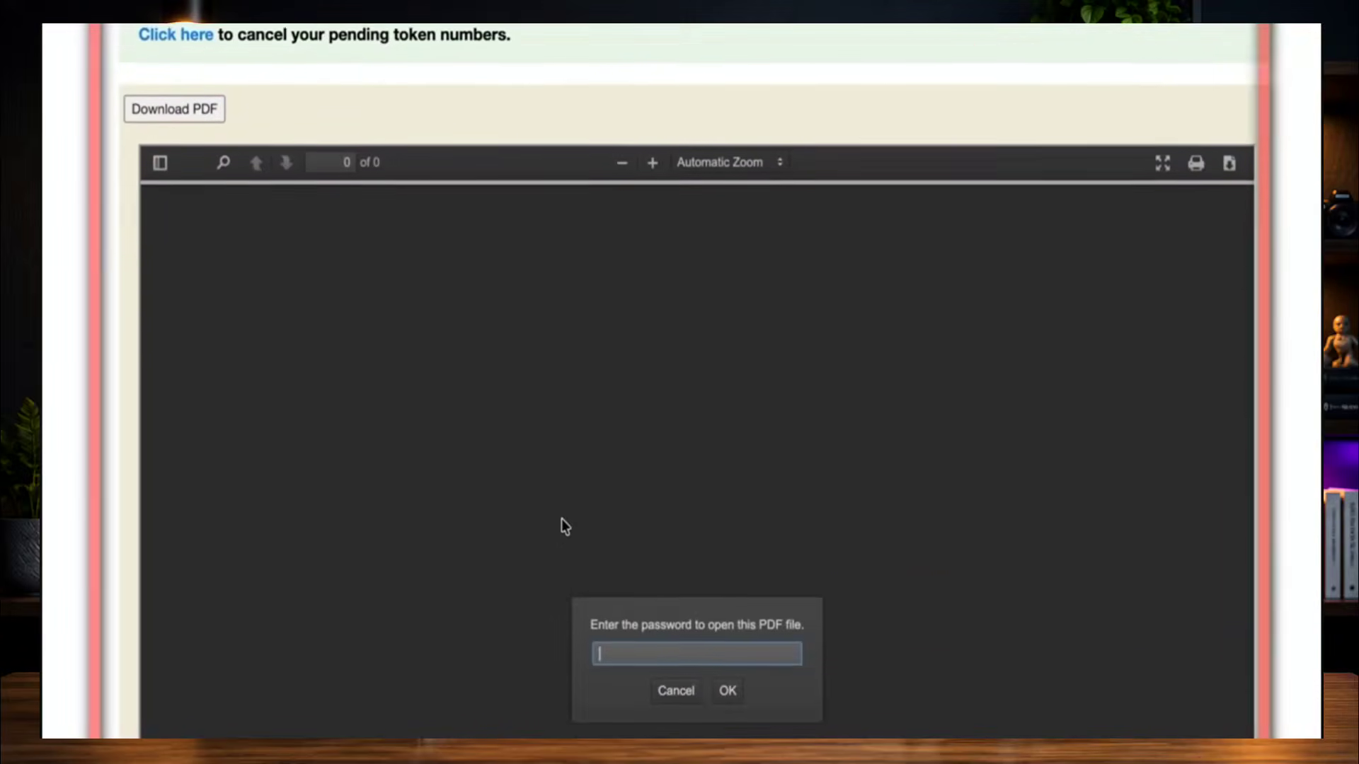
{"action": "scroll", "coordinate": [564, 486], "scroll_direction": "down", "scroll_amount": 6}
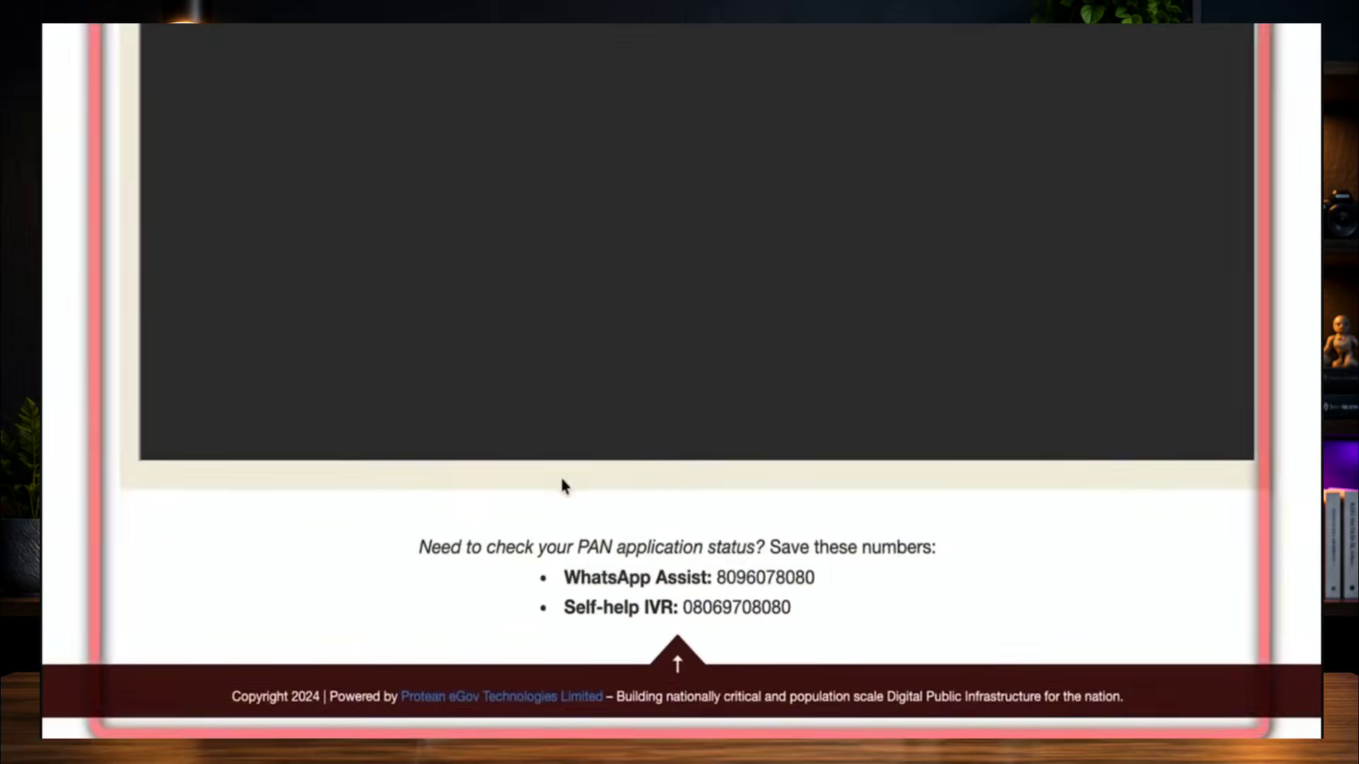
{"action": "scroll", "coordinate": [564, 486], "scroll_direction": "up", "scroll_amount": 9}
{"action": "scroll", "coordinate": [564, 488], "scroll_direction": "down", "scroll_amount": 1}
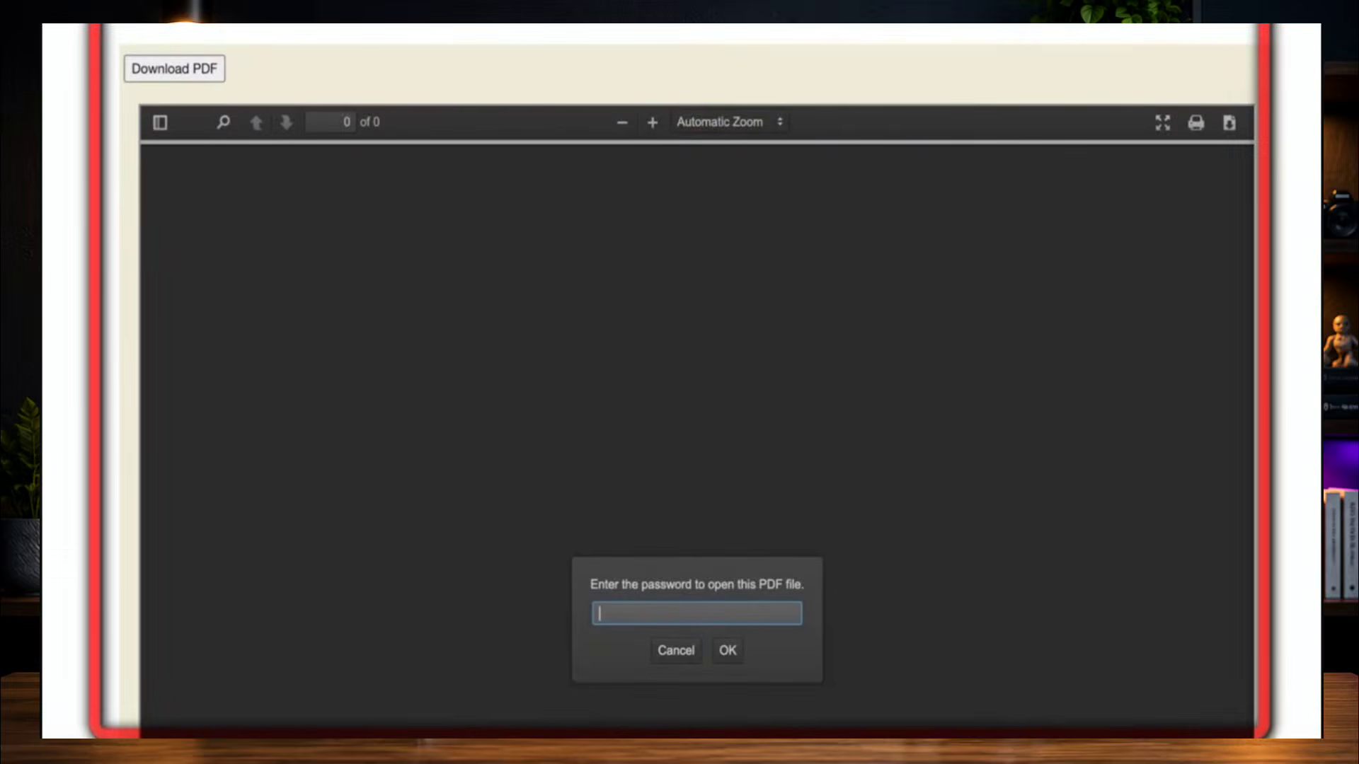
{"action": "left_click", "coordinate": [388, 30]}
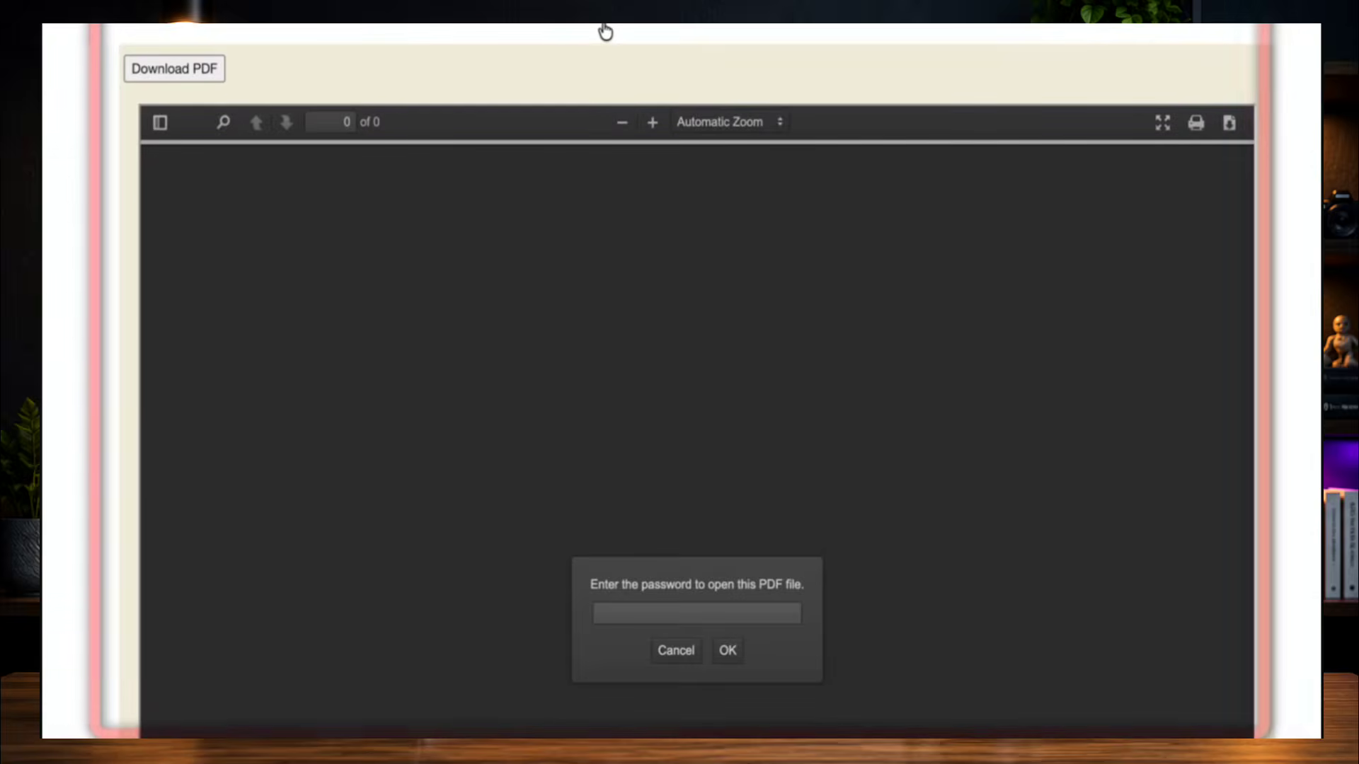
{"action": "scroll", "coordinate": [605, 32], "scroll_direction": "down", "scroll_amount": 1}
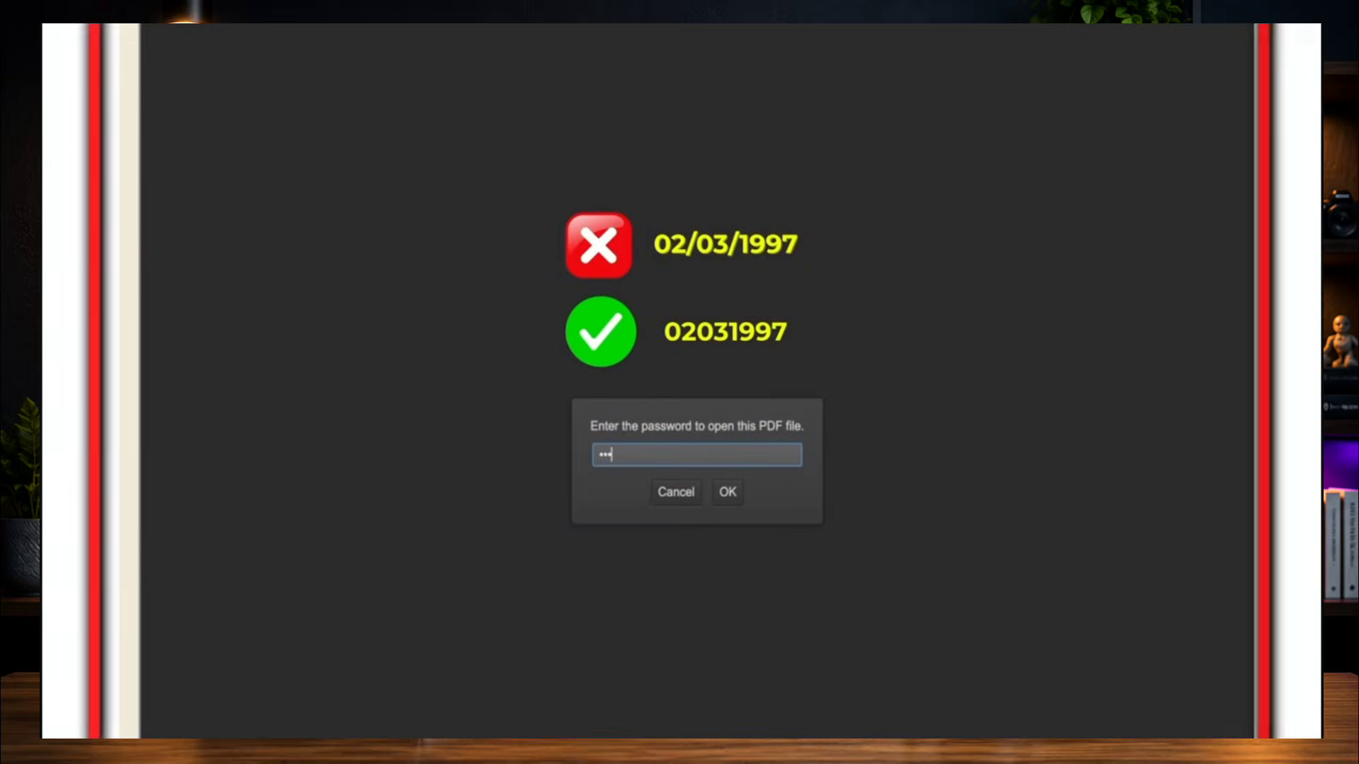
{"action": "type", "text": "997"}
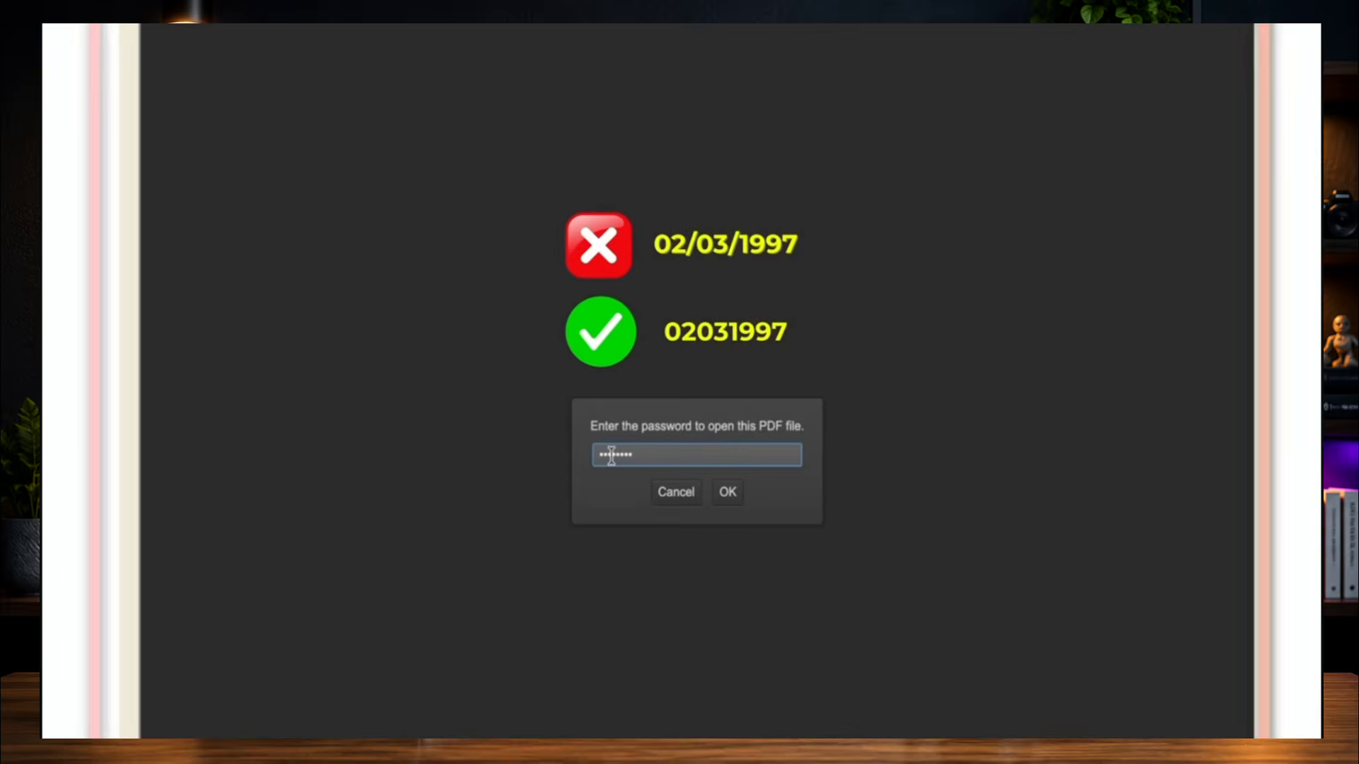
{"action": "left_click", "coordinate": [727, 491]}
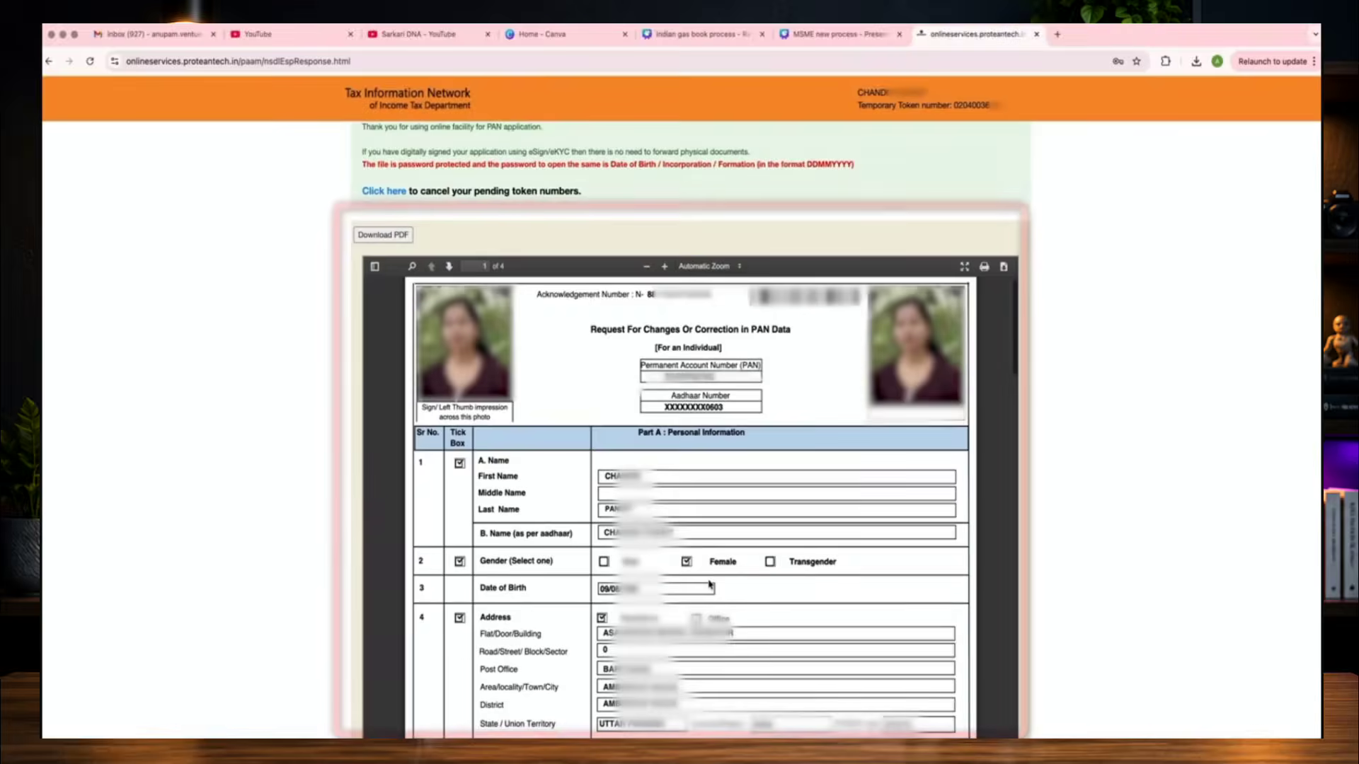
- Scroll through the signed acknowledgement form pages in the PDF viewer to review the details
{"action": "scroll", "coordinate": [710, 585], "scroll_direction": "down", "scroll_amount": 6}
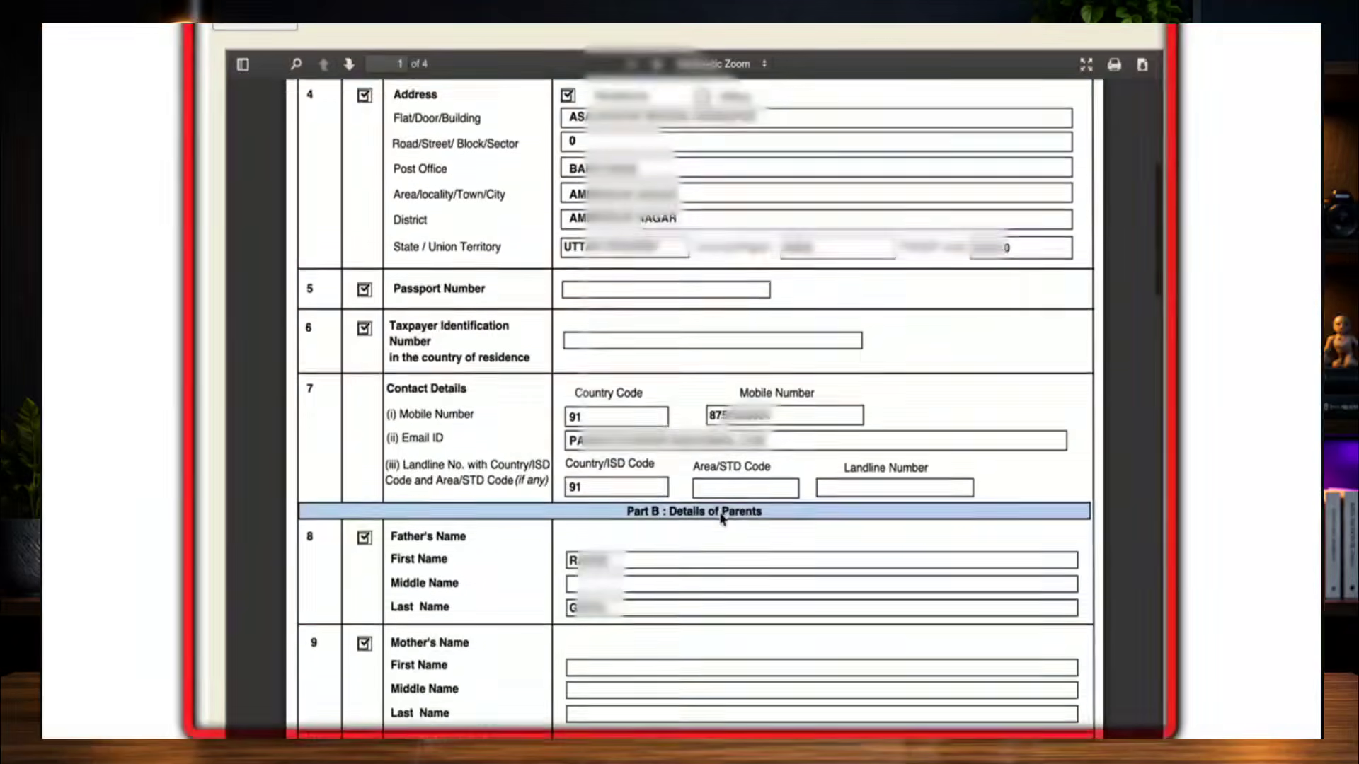
{"action": "scroll", "coordinate": [721, 518], "scroll_direction": "down", "scroll_amount": 10}
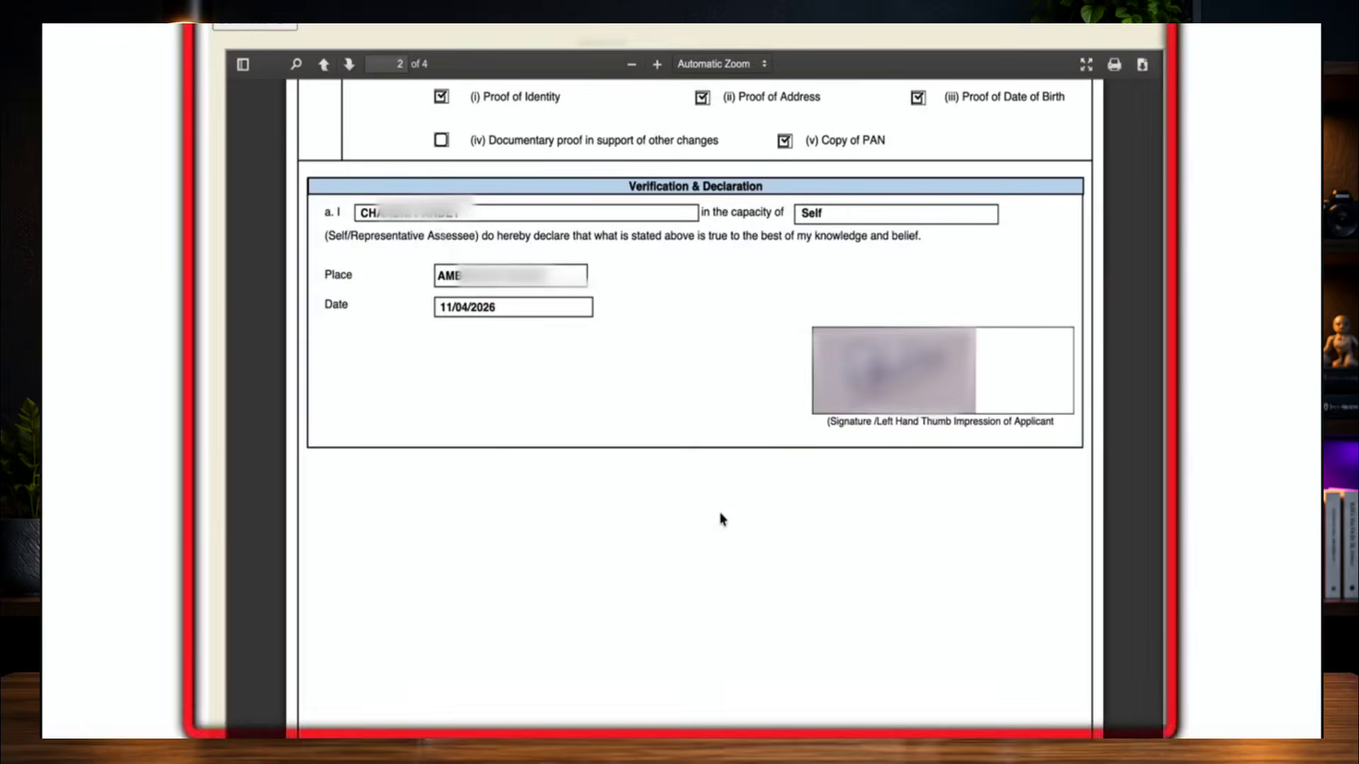
{"action": "scroll", "coordinate": [639, 354], "scroll_direction": "down", "scroll_amount": 5}
{"action": "scroll", "coordinate": [642, 354], "scroll_direction": "down", "scroll_amount": 15}
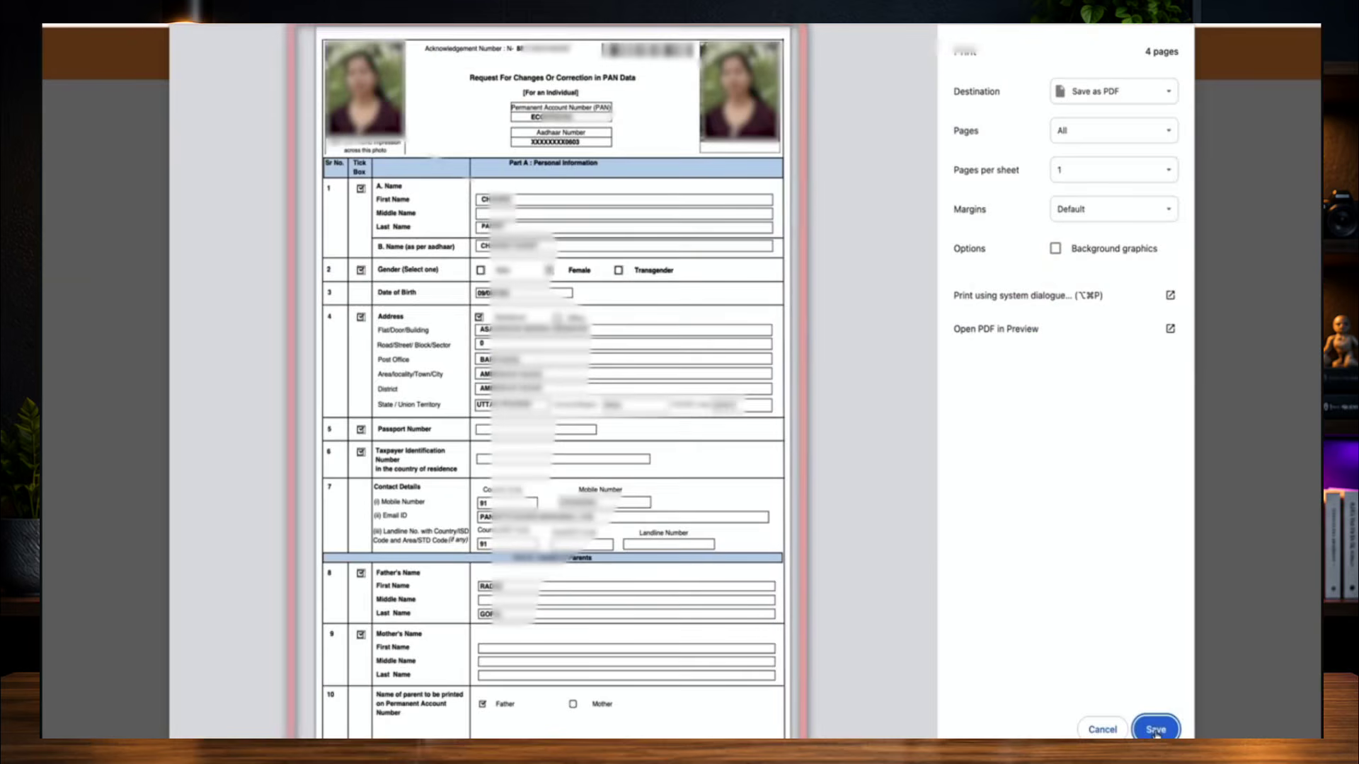
{"action": "left_click", "coordinate": [1156, 729]}
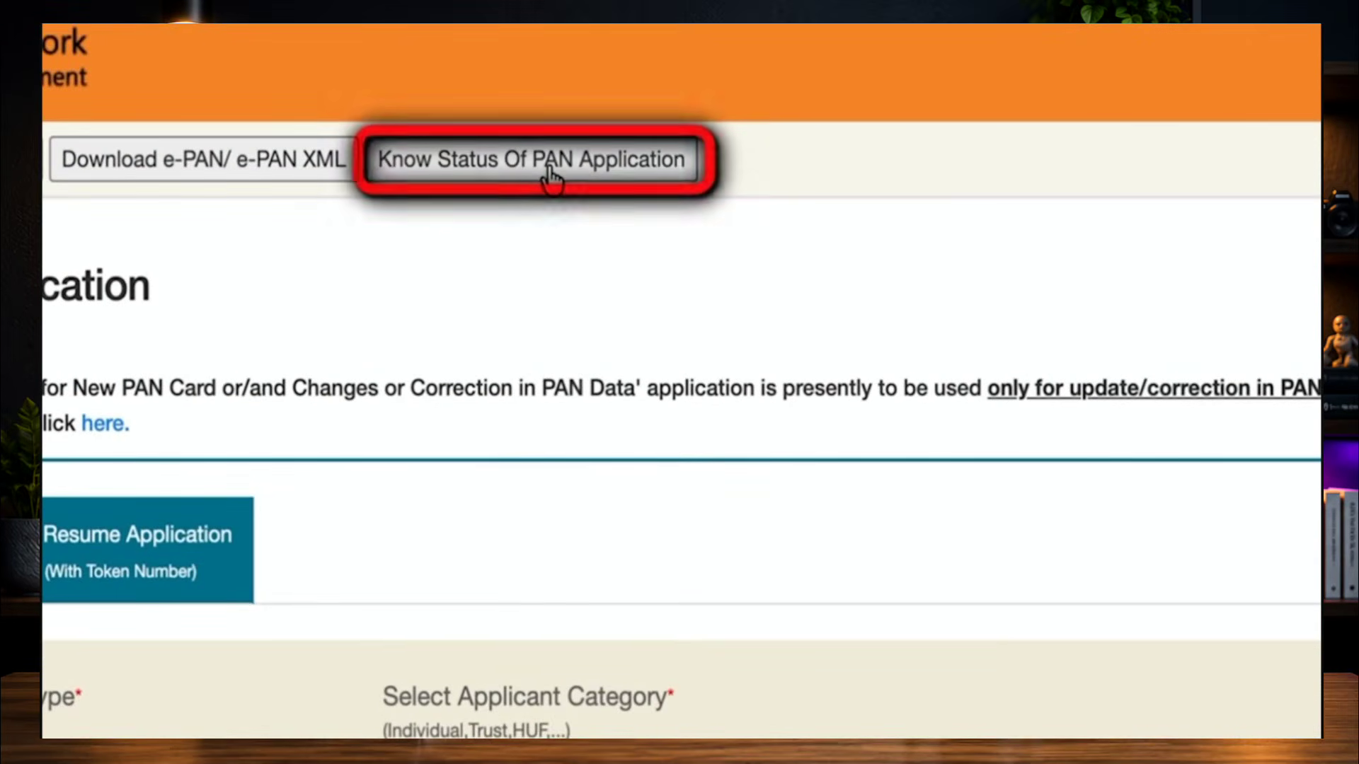
- Open the PAN application status tracker and choose the PAN - New / Change Request application type
{"action": "left_click", "coordinate": [551, 180]}
{"action": "left_click", "coordinate": [769, 288]}
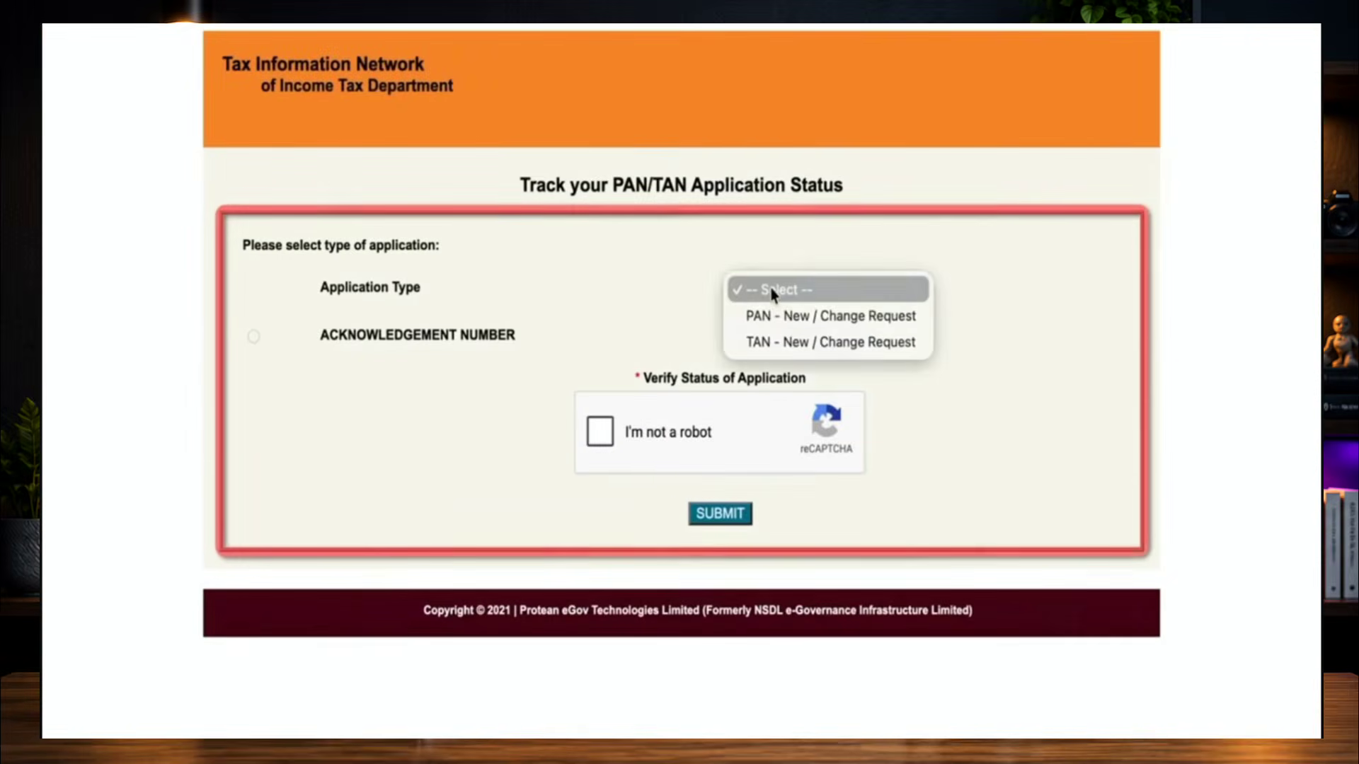
{"action": "left_click", "coordinate": [770, 323]}
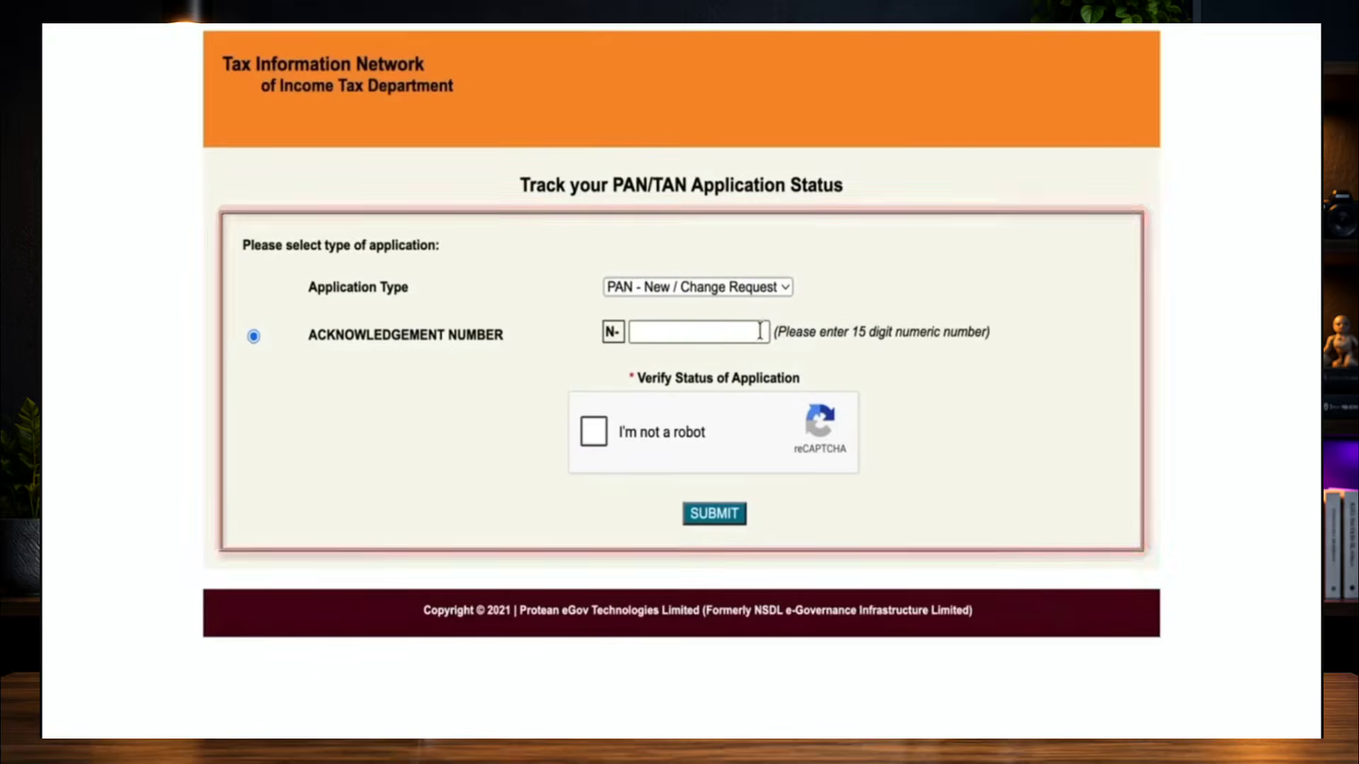
- Enter the application's acknowledgement number and tick the I'm not a robot verification
{"action": "left_click", "coordinate": [710, 334]}
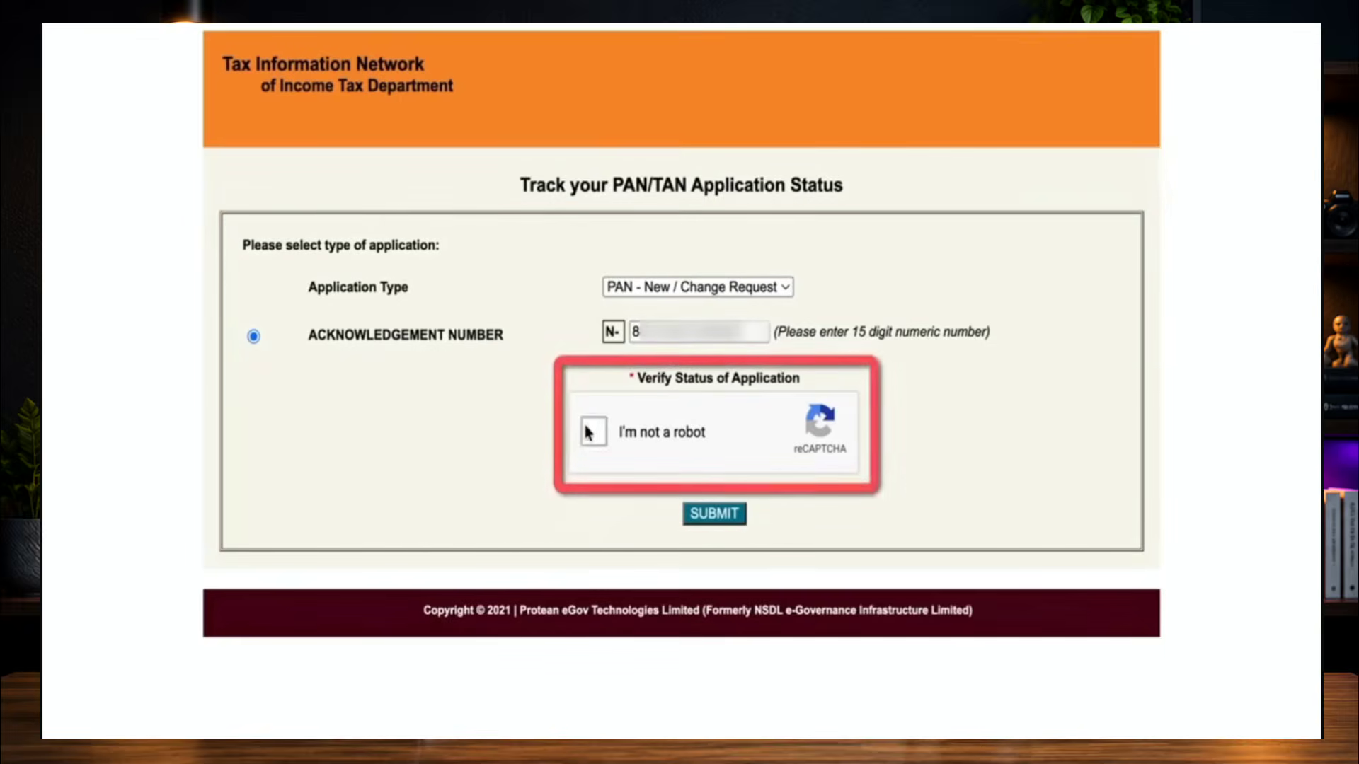
{"action": "left_click", "coordinate": [589, 428]}
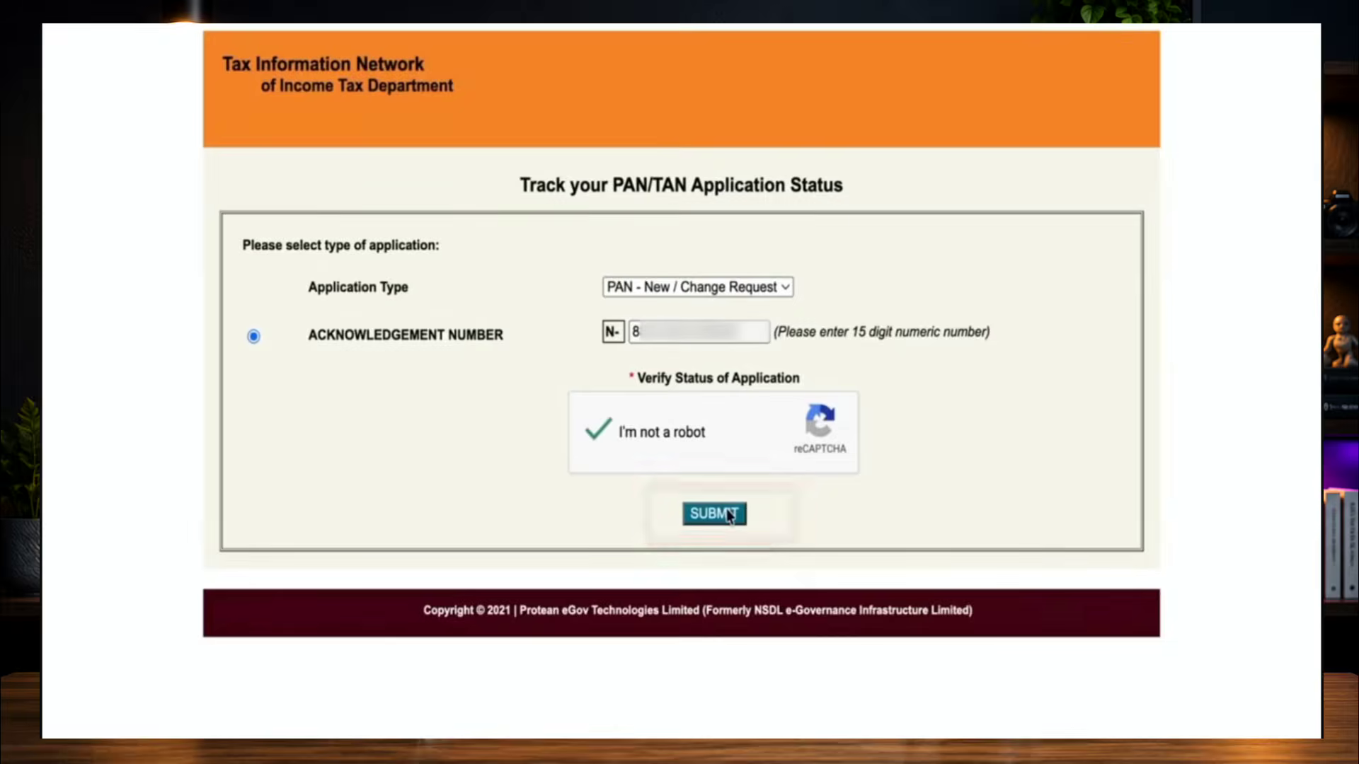